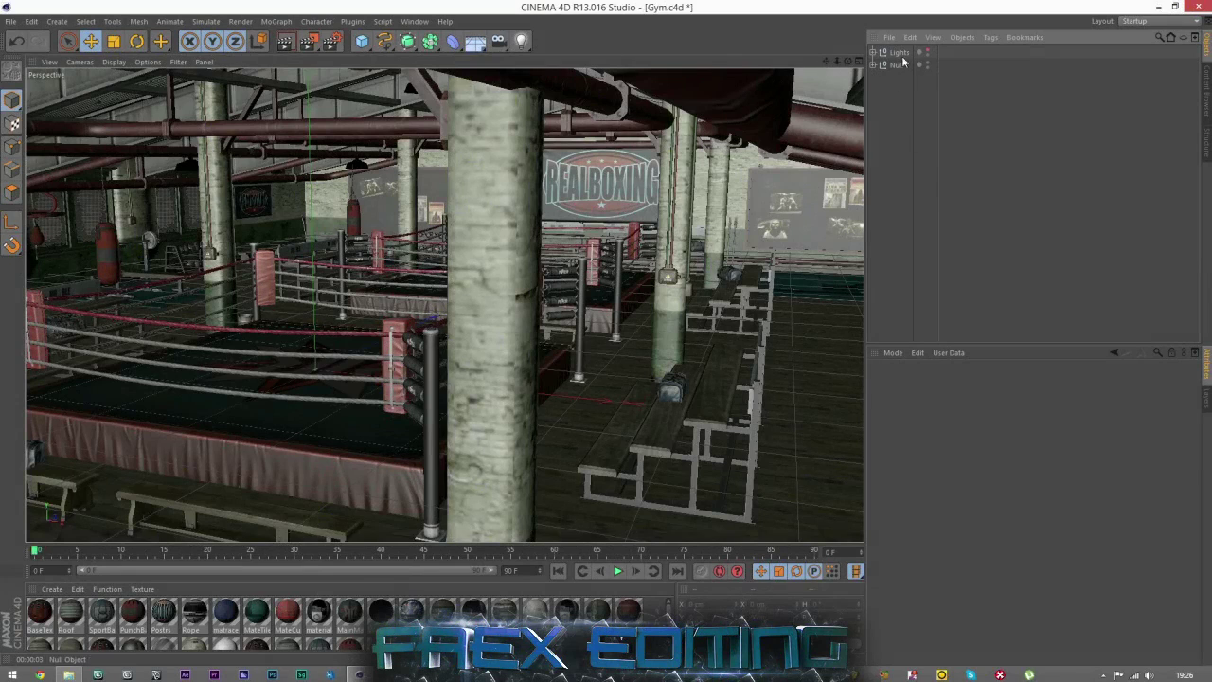
# Step: Look around the boxing gym interior, examining the rings, columns and benches from several angles
pyautogui.moveTo(847, 61); pyautogui.dragTo(881, 61)
pyautogui.keyDown('alt'); pyautogui.moveTo(443, 304); pyautogui.dragTo(174, 182); pyautogui.keyUp('alt')
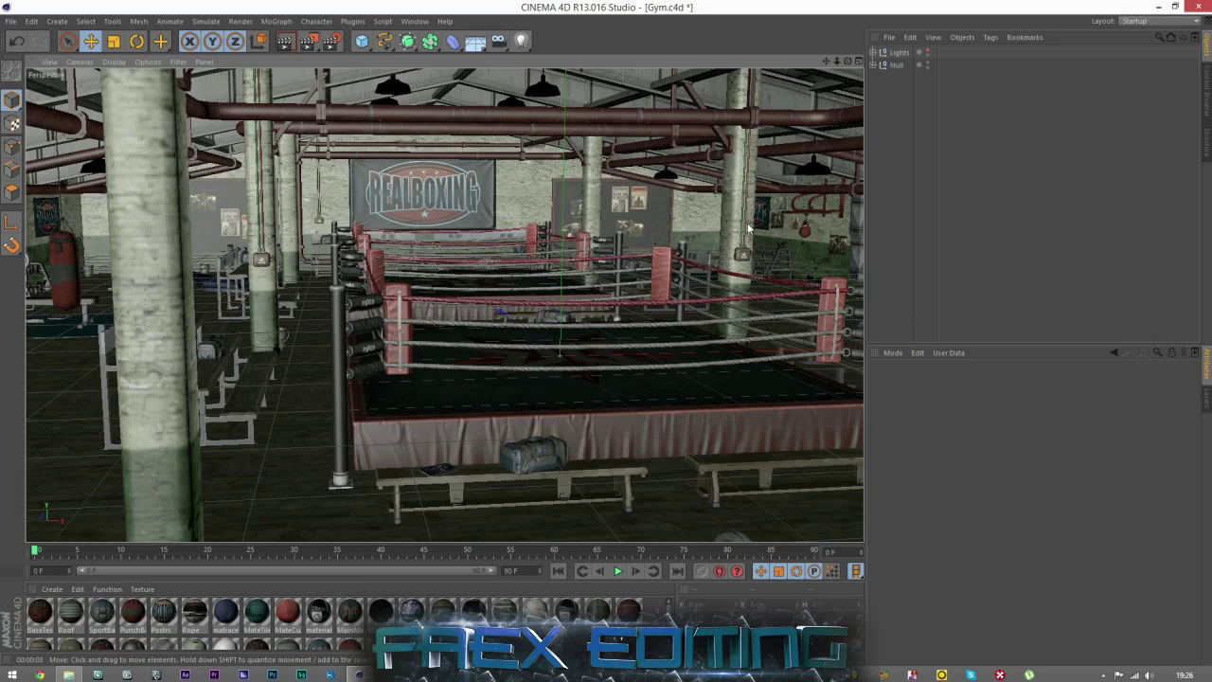
pyautogui.moveTo(825, 65); pyautogui.dragTo(581, 207)
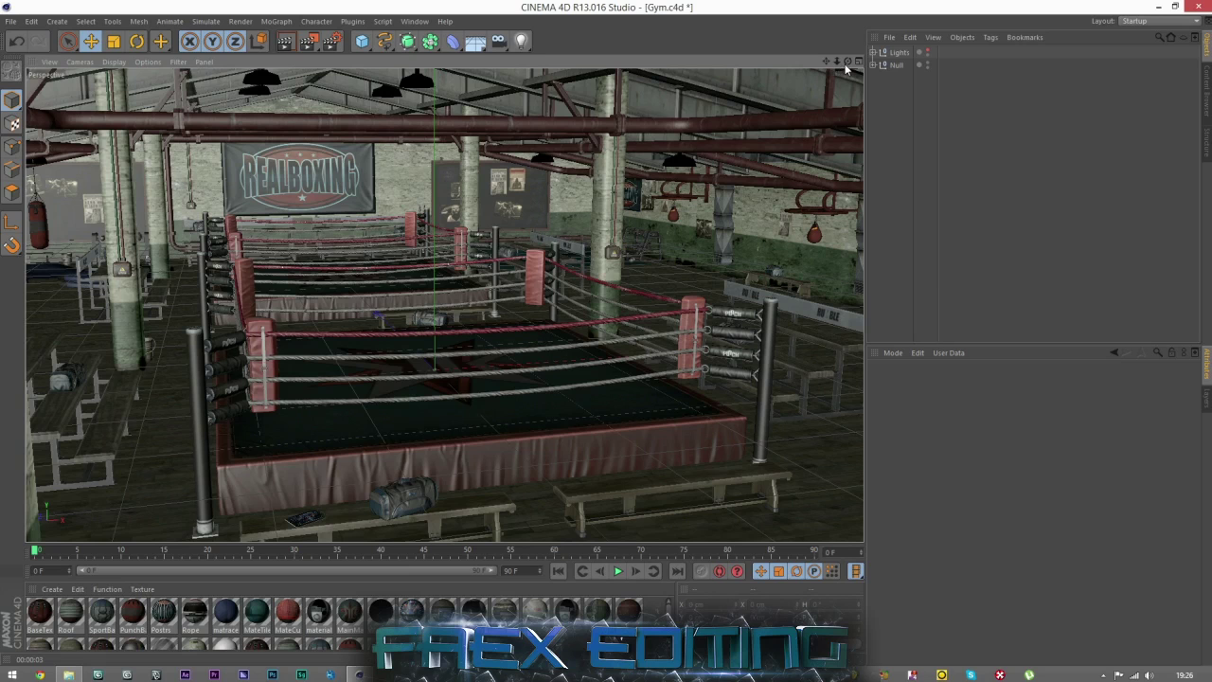
pyautogui.moveTo(846, 63); pyautogui.dragTo(885, 64)
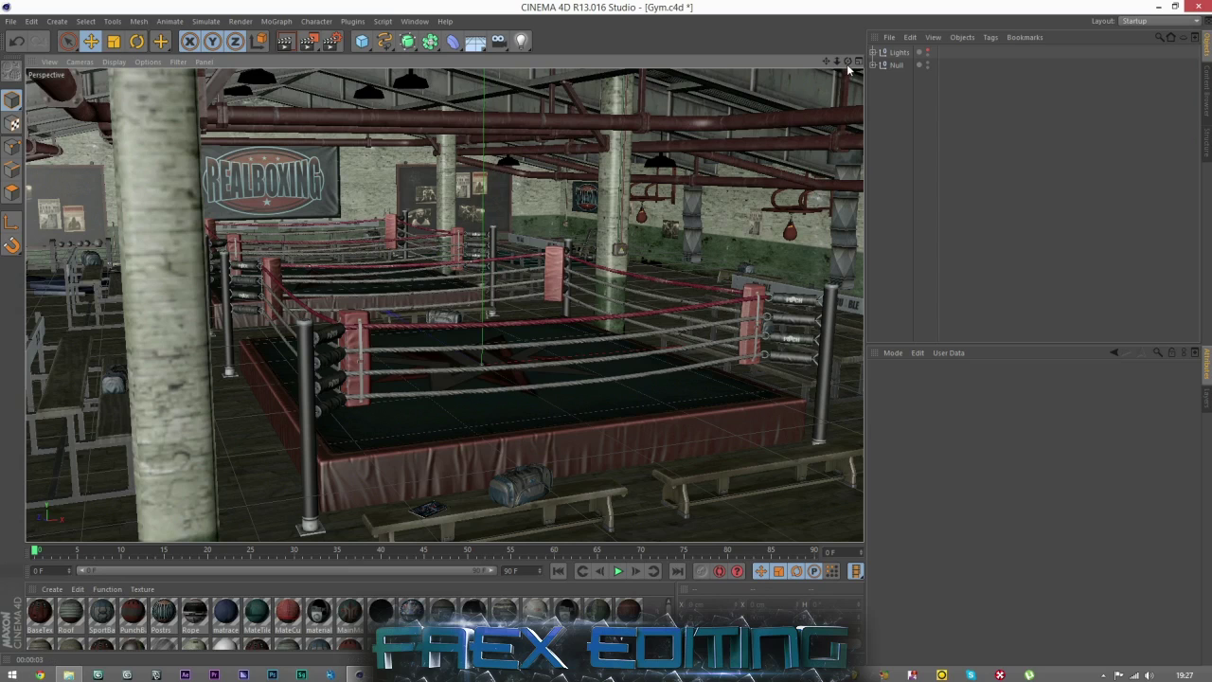
pyautogui.moveTo(846, 61); pyautogui.dragTo(618, 178)
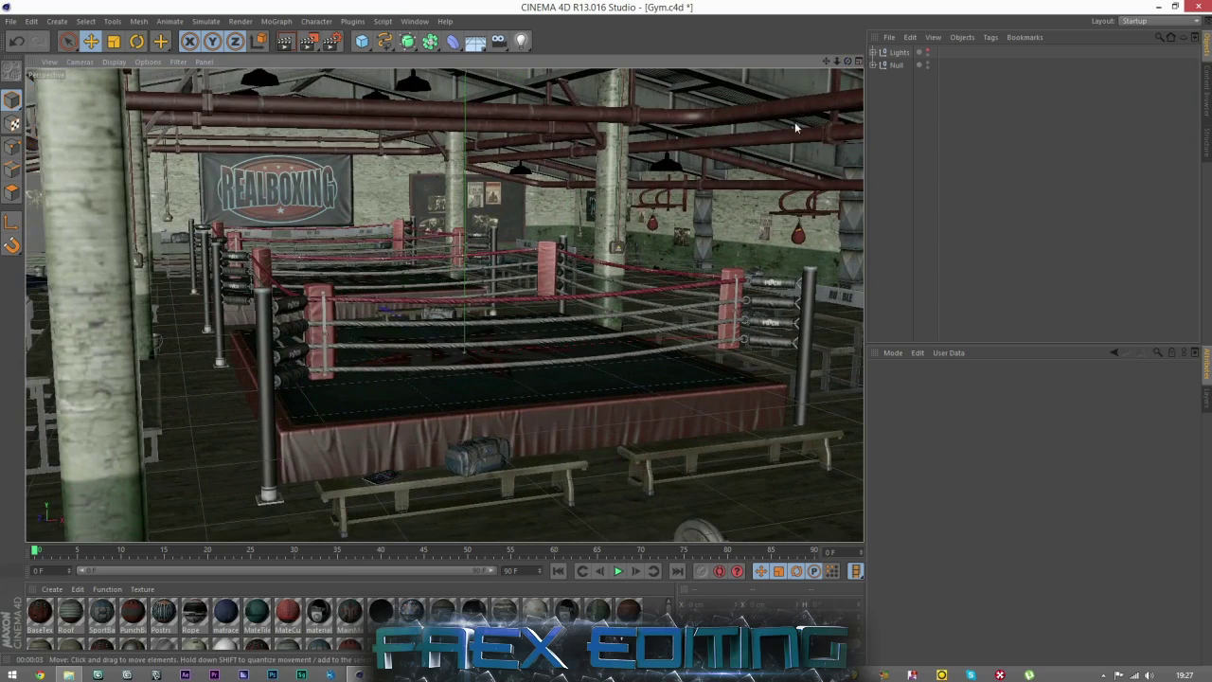
pyautogui.moveTo(847, 62)
pyautogui.mouseDown()
pyautogui.moveTo(772, 71)
pyautogui.moveTo(850, 67)
pyautogui.mouseUp()
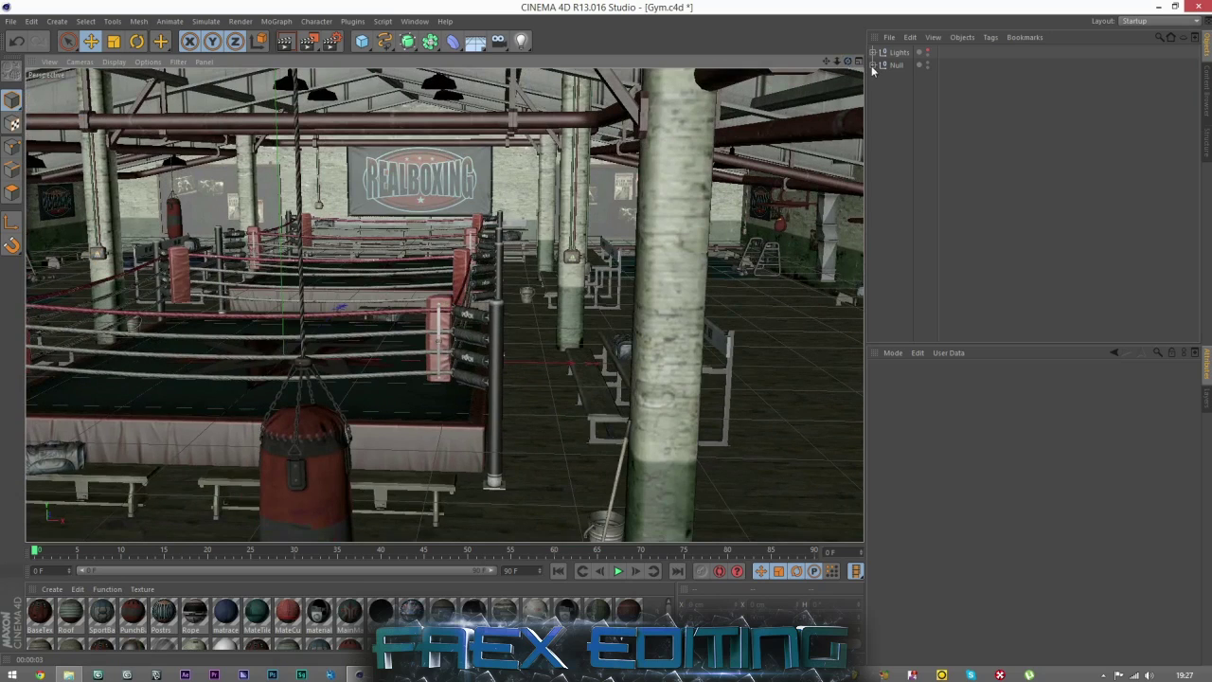
# Step: Delete the Lights group from the scene, keeping the Null group that holds the gym models
pyautogui.click(874, 67)
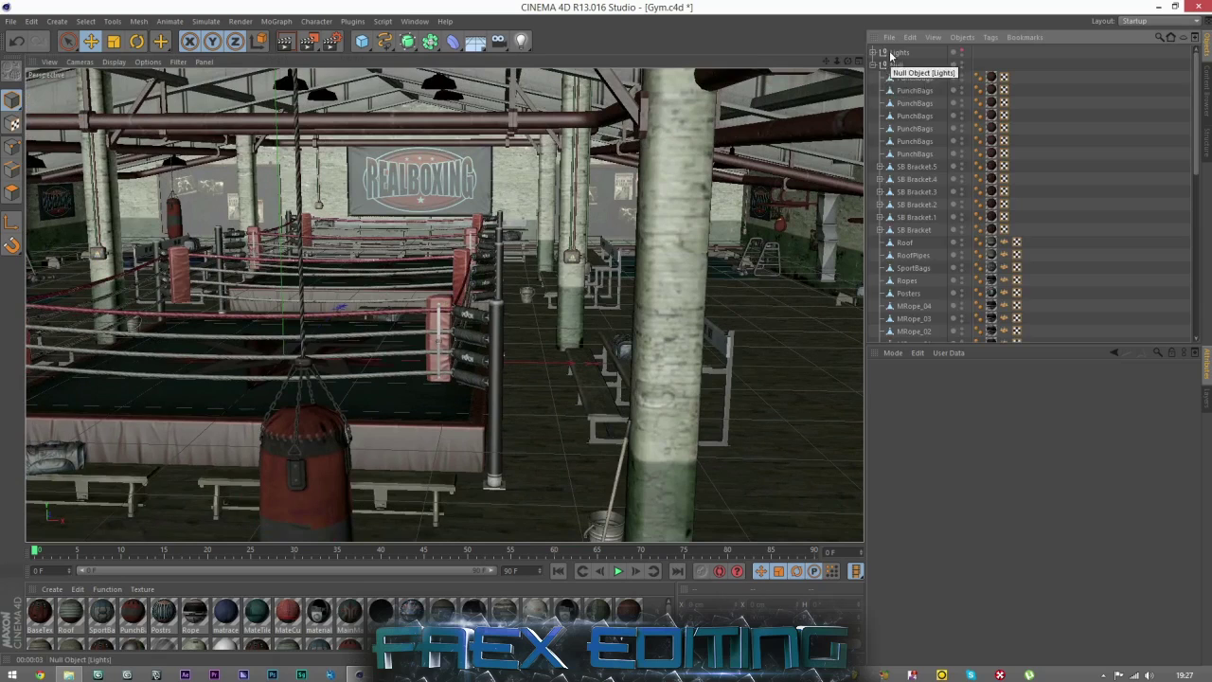
pyautogui.click(890, 54)
pyautogui.hotkey('ctrl', 'z')
pyautogui.press('Delete')
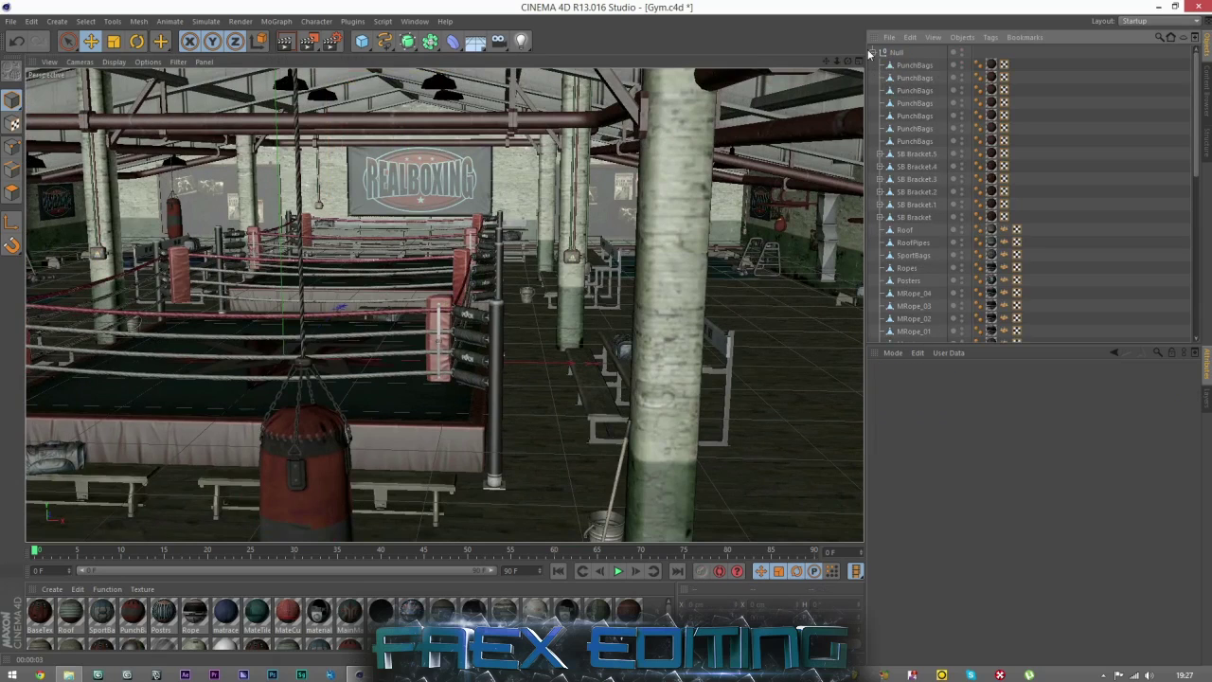
pyautogui.click(873, 52)
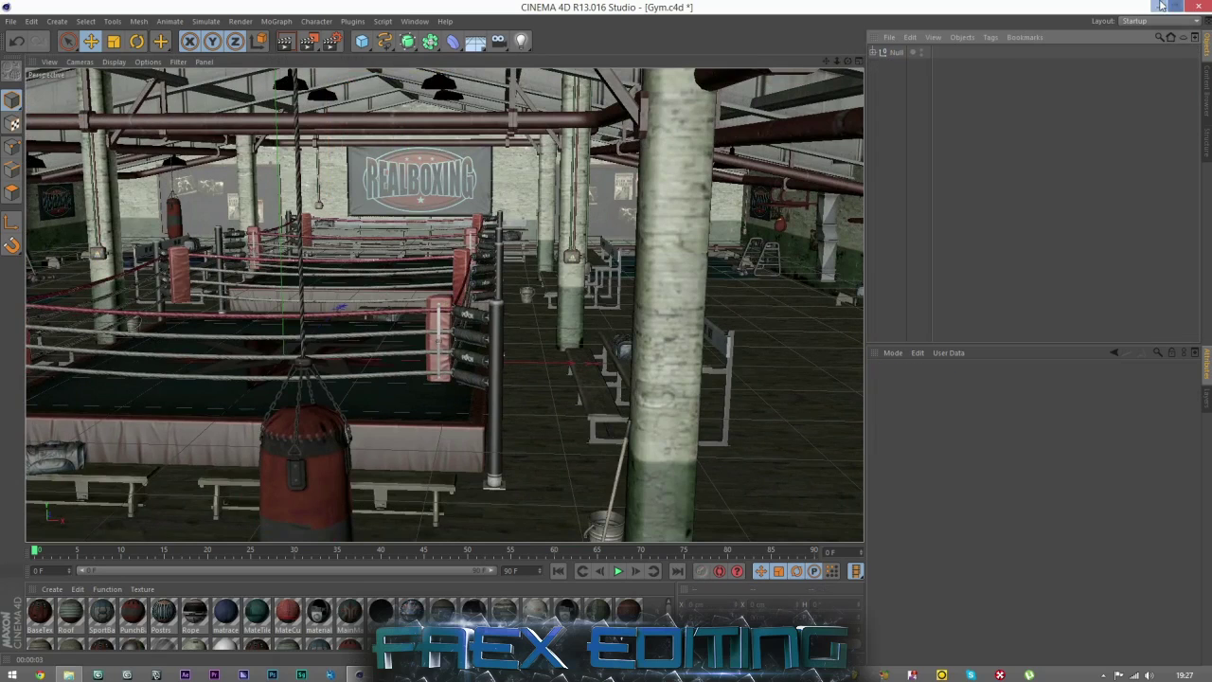
# Step: Frame the boxing ring head-on towards the back banner and add a camera from that view
pyautogui.moveTo(847, 61)
pyautogui.mouseDown()
pyautogui.moveTo(846, 74)
pyautogui.moveTo(833, 62)
pyautogui.moveTo(822, 76)
pyautogui.moveTo(846, 67)
pyautogui.moveTo(828, 63)
pyautogui.mouseUp()
pyautogui.click(498, 41)
pyautogui.click(544, 55)
# Step: Turn off Ambient Occlusion and Global Illumination, and set the render to save on the Desktop as Gym Render
pyautogui.click(331, 41)
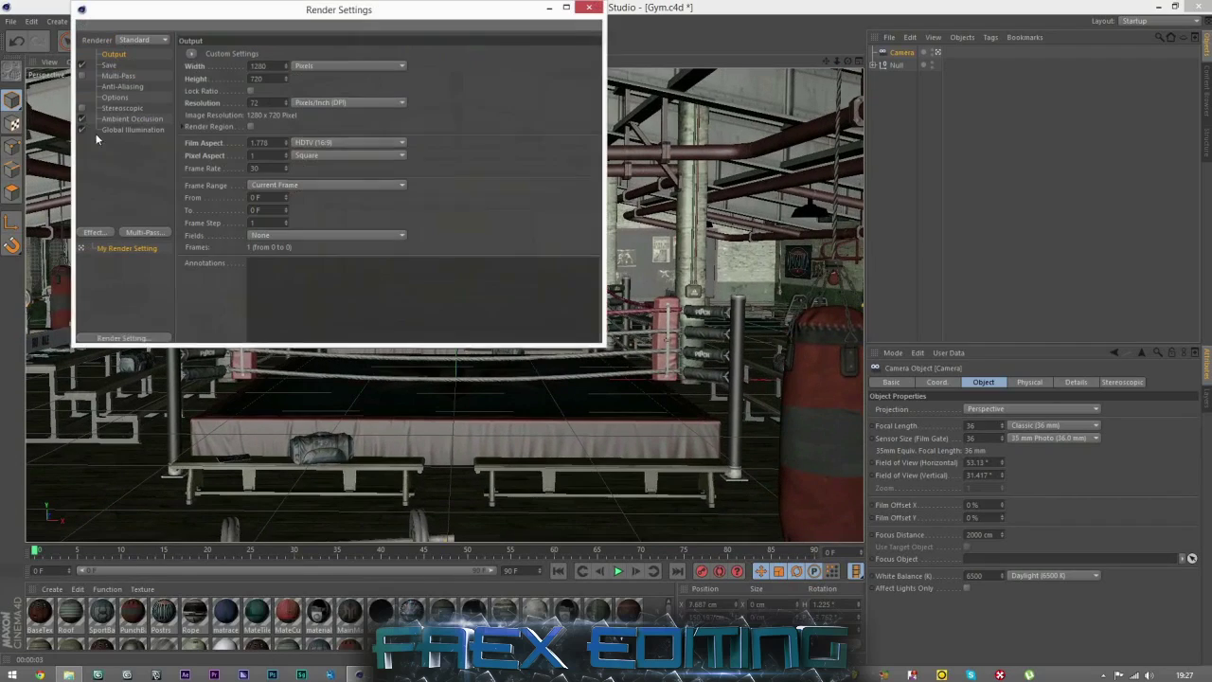
pyautogui.click(133, 67)
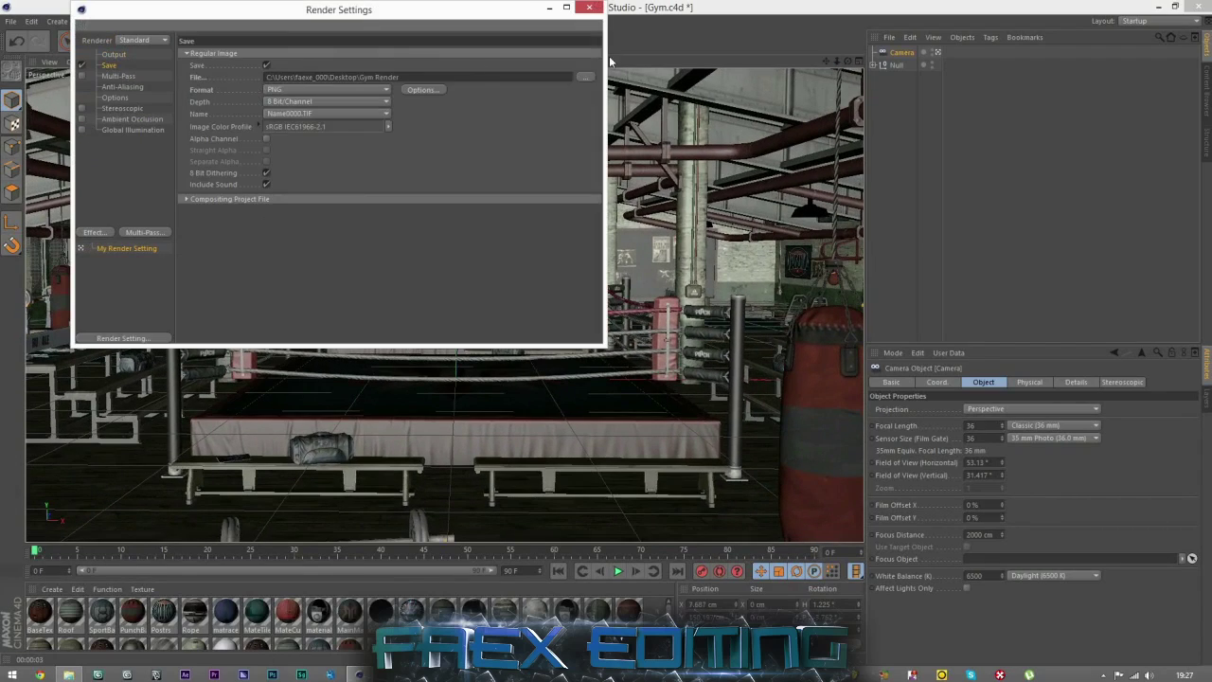
pyautogui.click(587, 76)
pyautogui.click(126, 116)
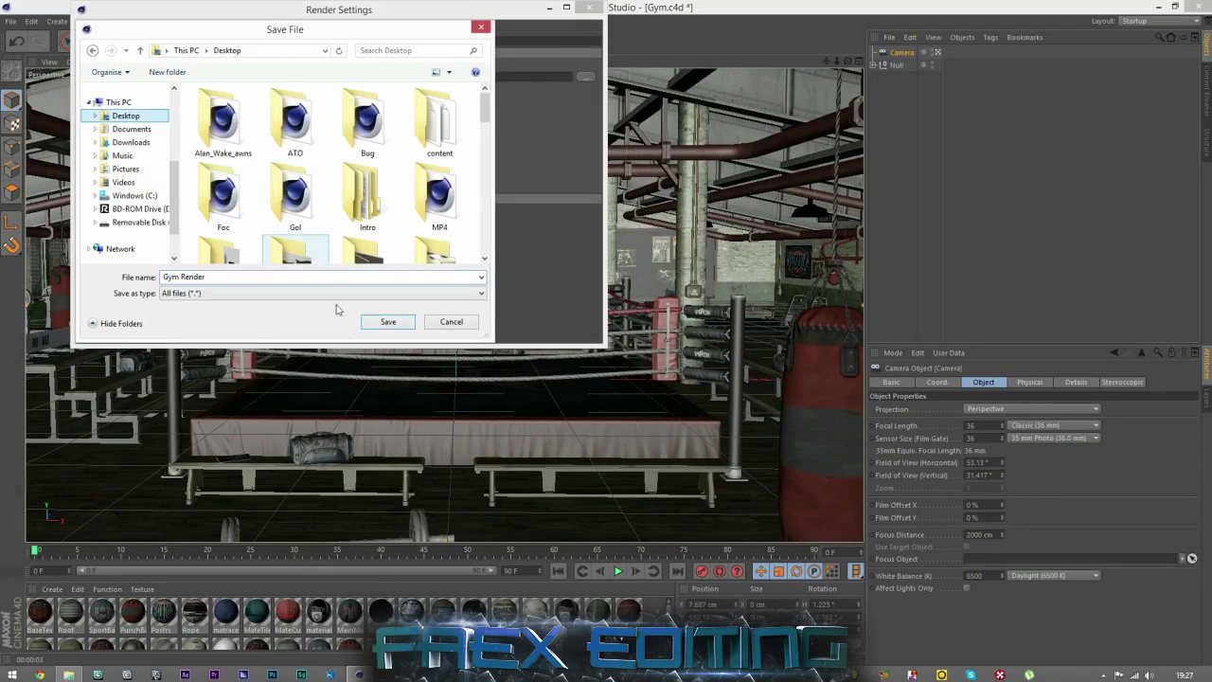
pyautogui.click(389, 322)
pyautogui.click(589, 7)
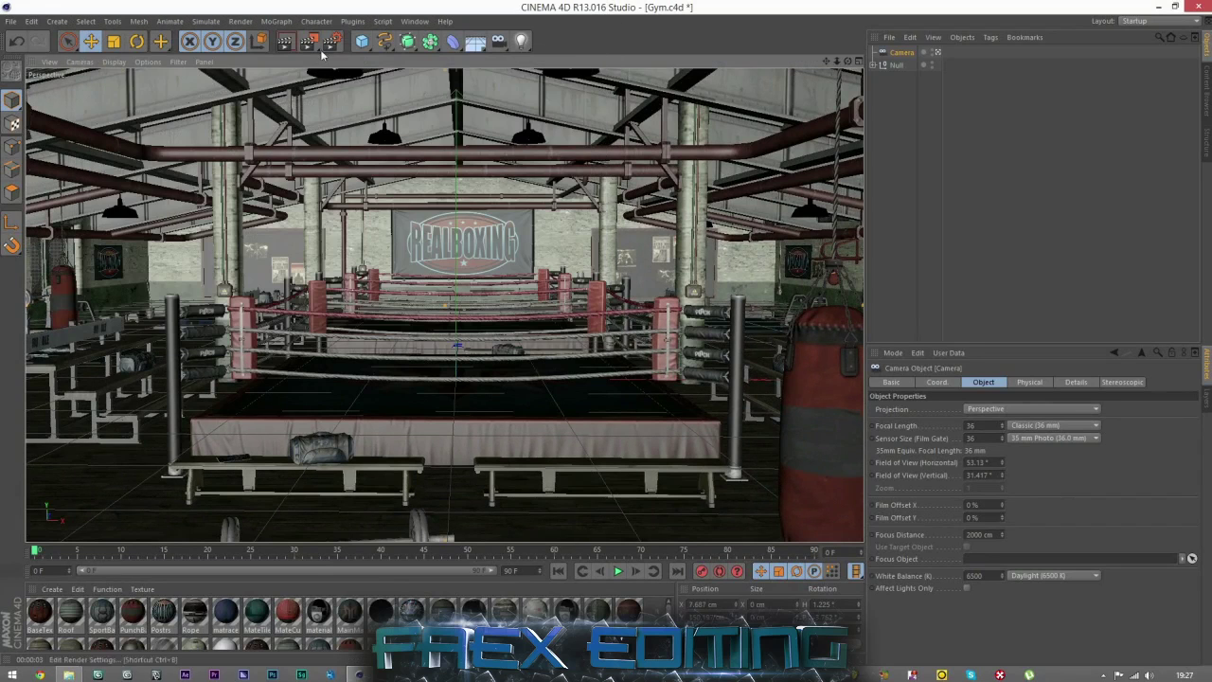
# Step: Render the current frame to the Picture Viewer, close the viewer and show the desktop
pyautogui.click(308, 42)
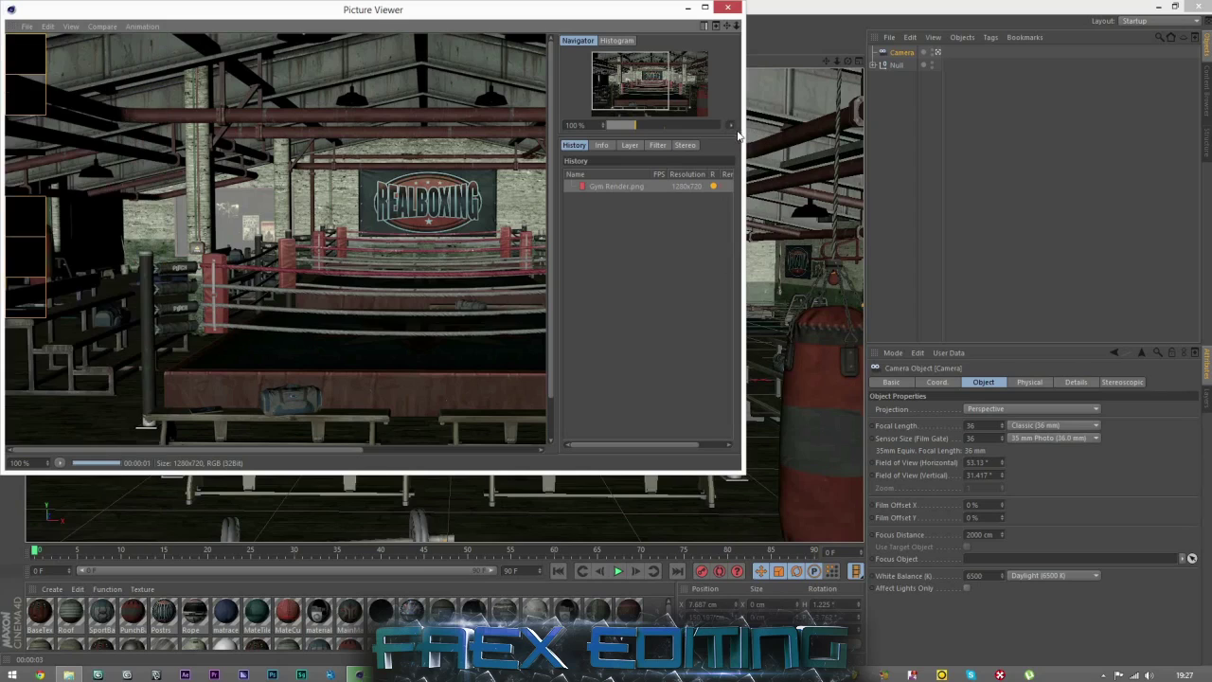
pyautogui.click(724, 8)
pyautogui.click(1158, 7)
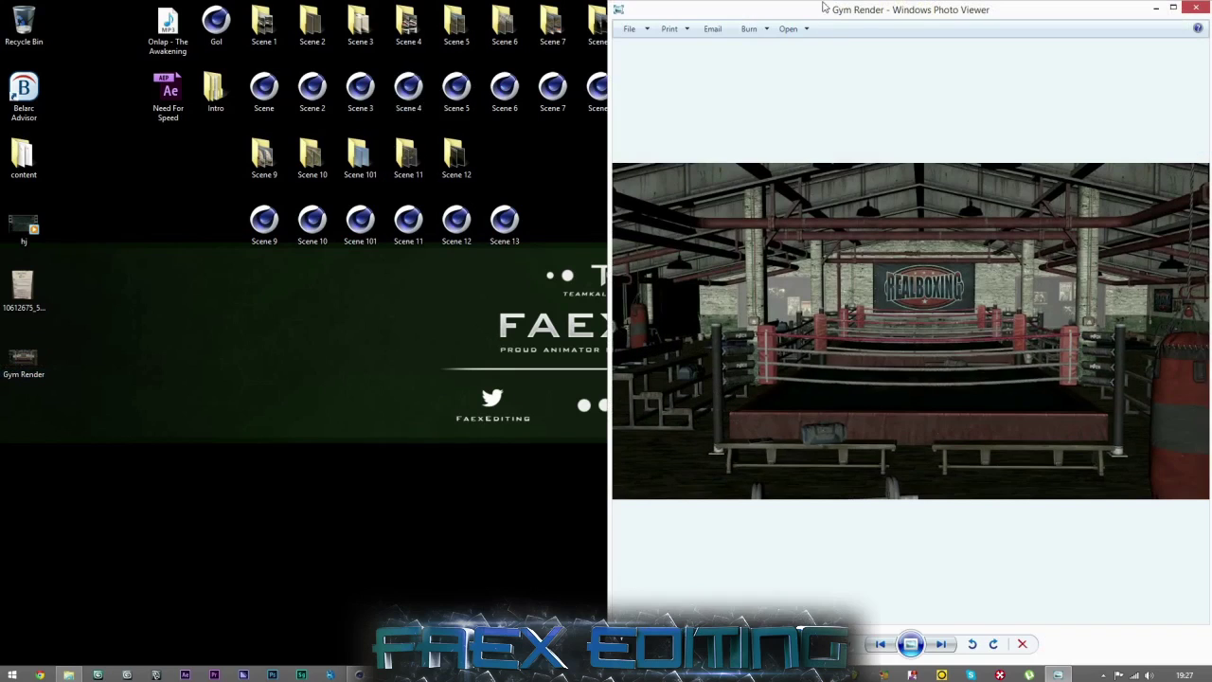
# Step: Compare the desktop's Gym Render image side by side with the Gym Render image on Removable Disk (F:)
pyautogui.moveTo(818, 5); pyautogui.dragTo(2, 189)
pyautogui.click(68, 674)
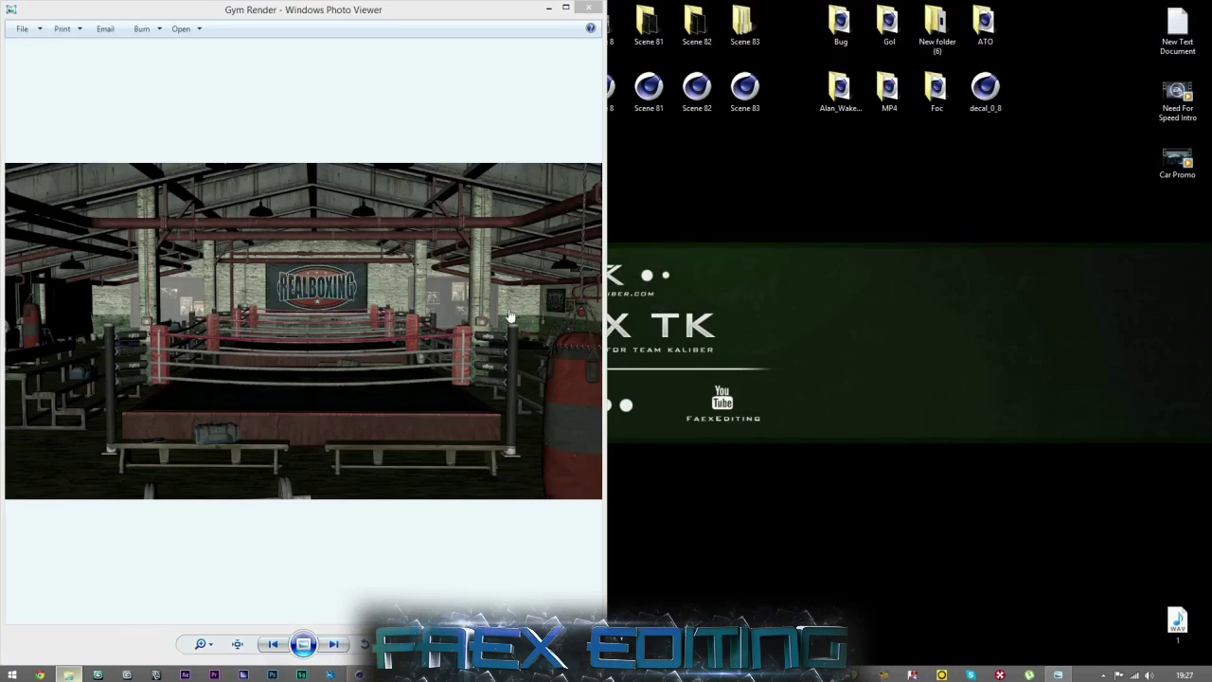
pyautogui.click(542, 573)
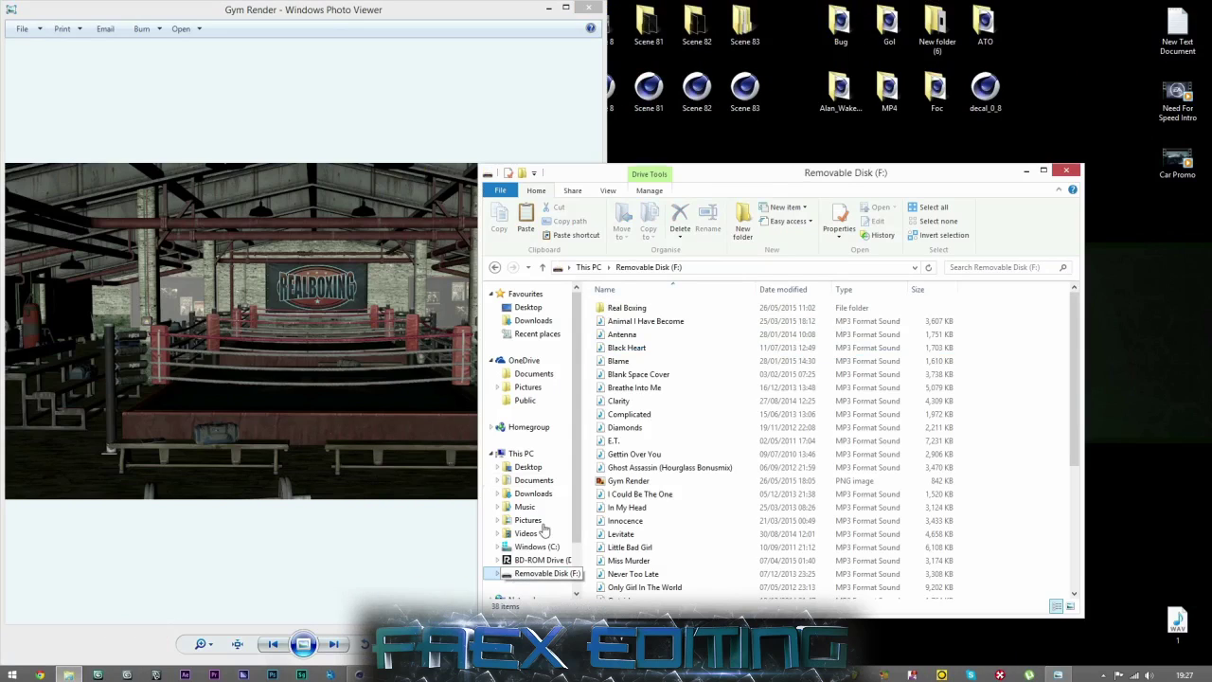
pyautogui.click(628, 481)
pyautogui.doubleClick(628, 481)
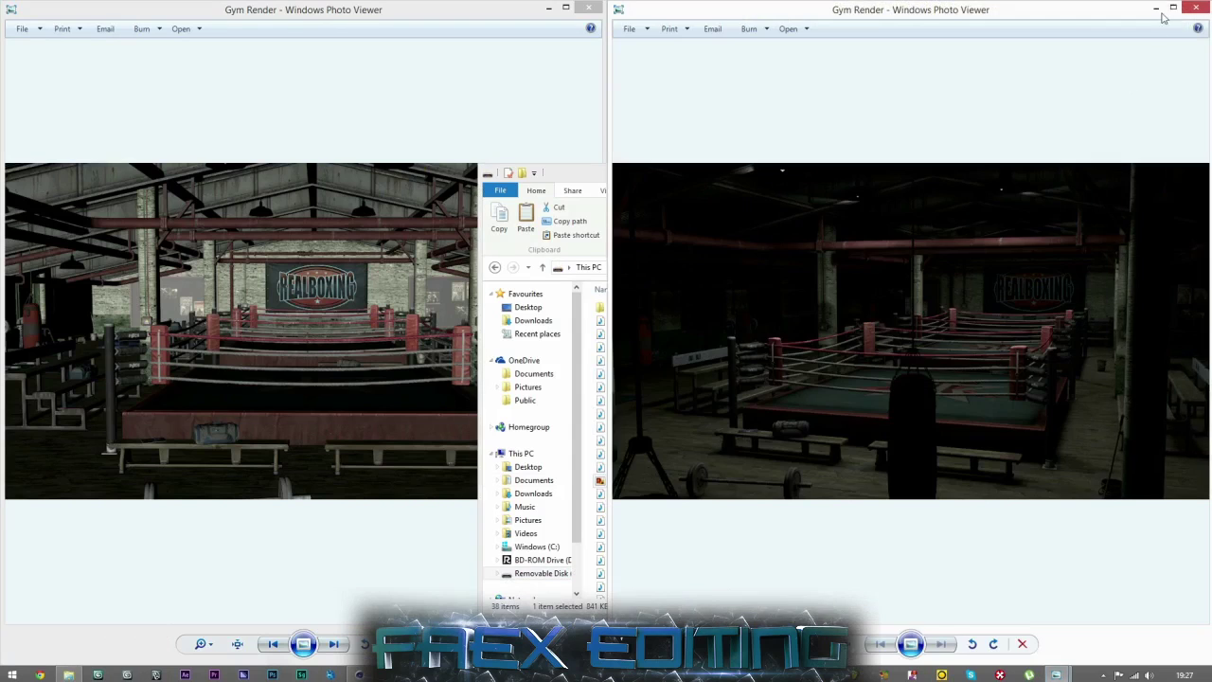
pyautogui.click(490, 14)
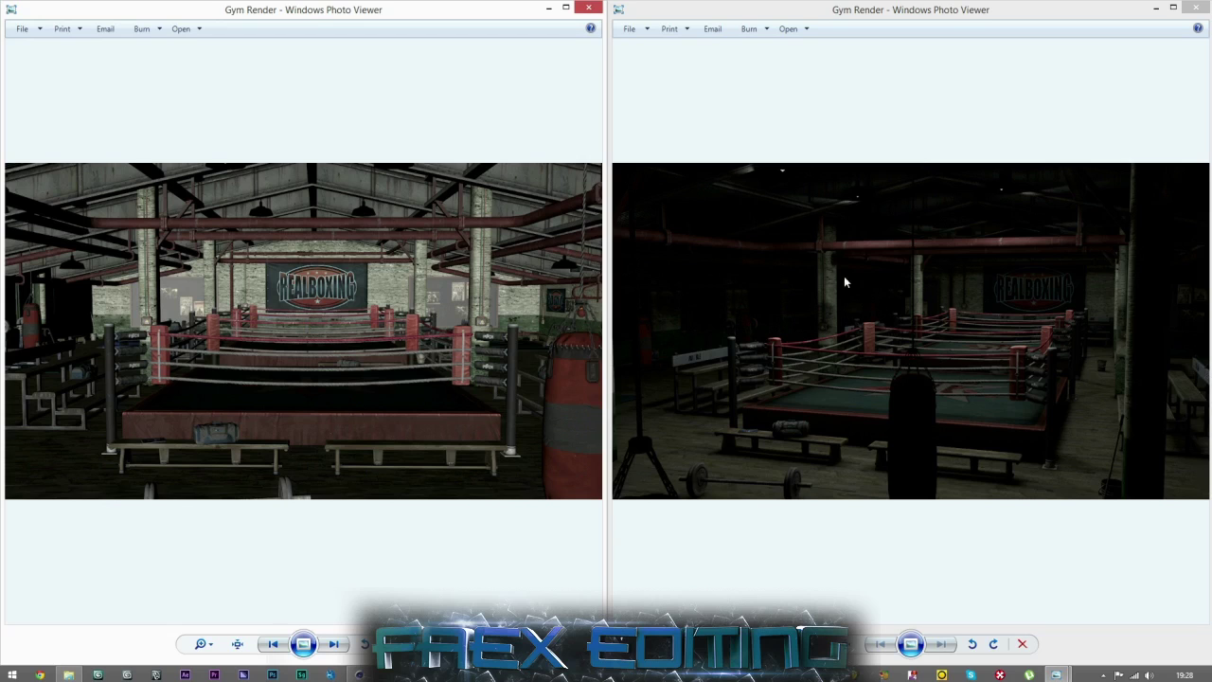
# Step: Close both Gym Render images and switch back to Cinema 4D
pyautogui.click(1198, 8)
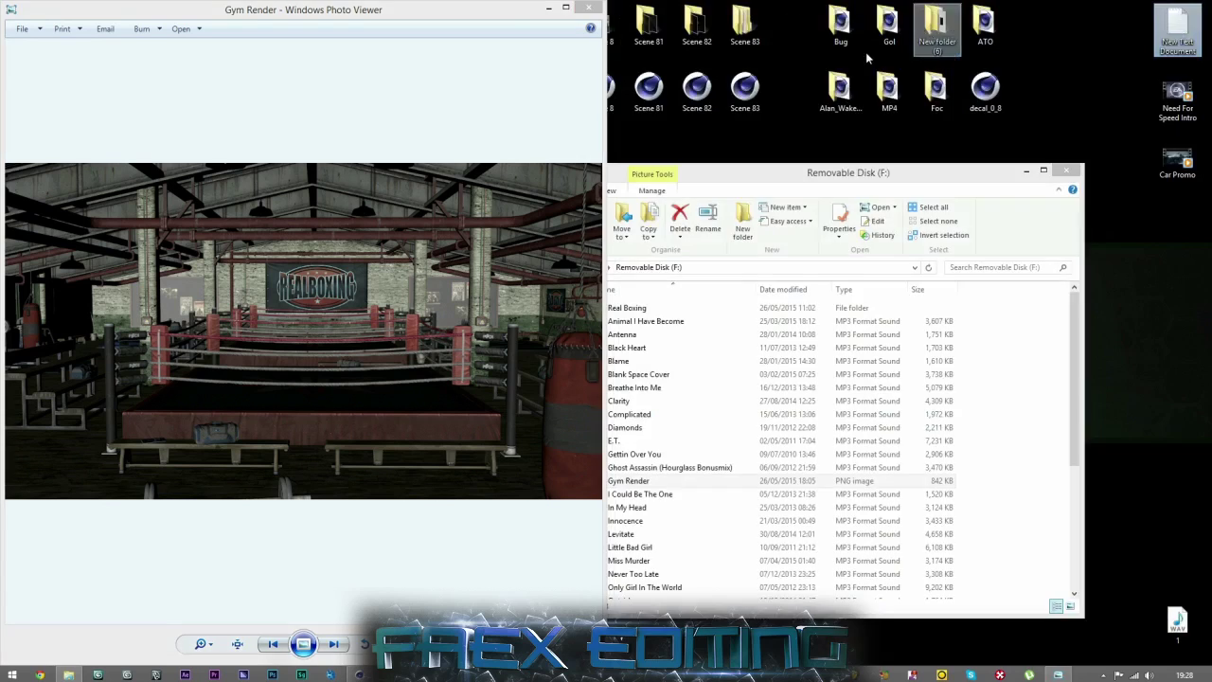
pyautogui.click(588, 8)
pyautogui.moveTo(1029, 182); pyautogui.dragTo(752, 152)
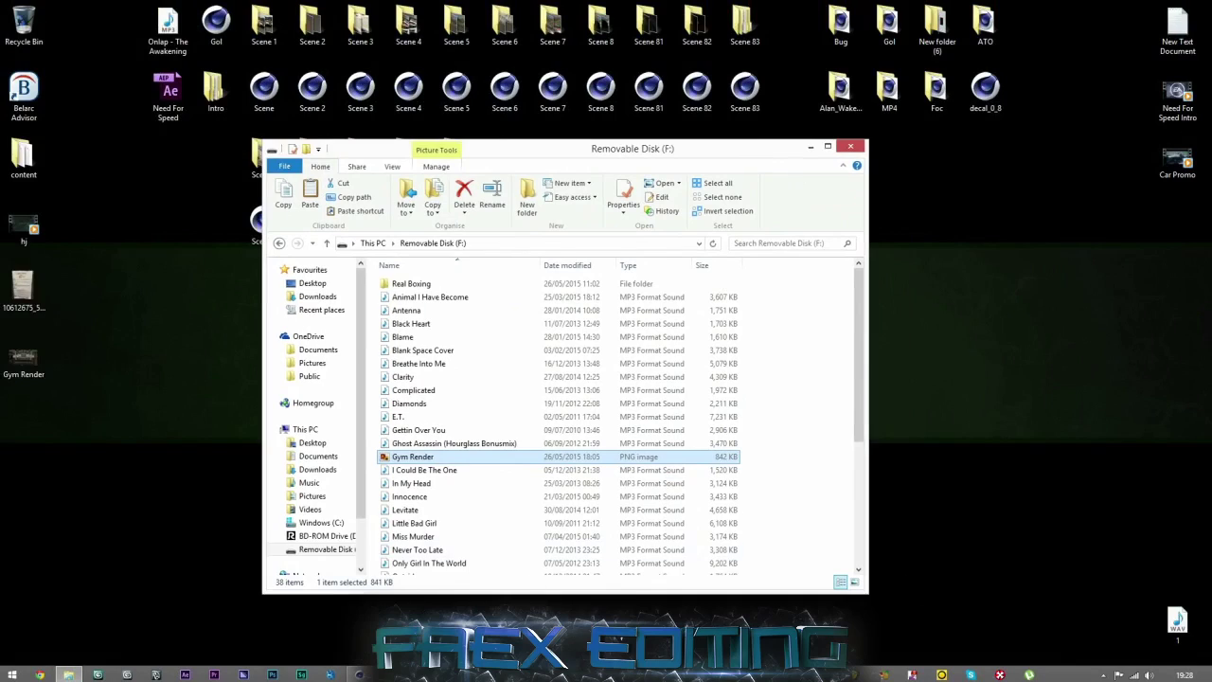
pyautogui.click(351, 674)
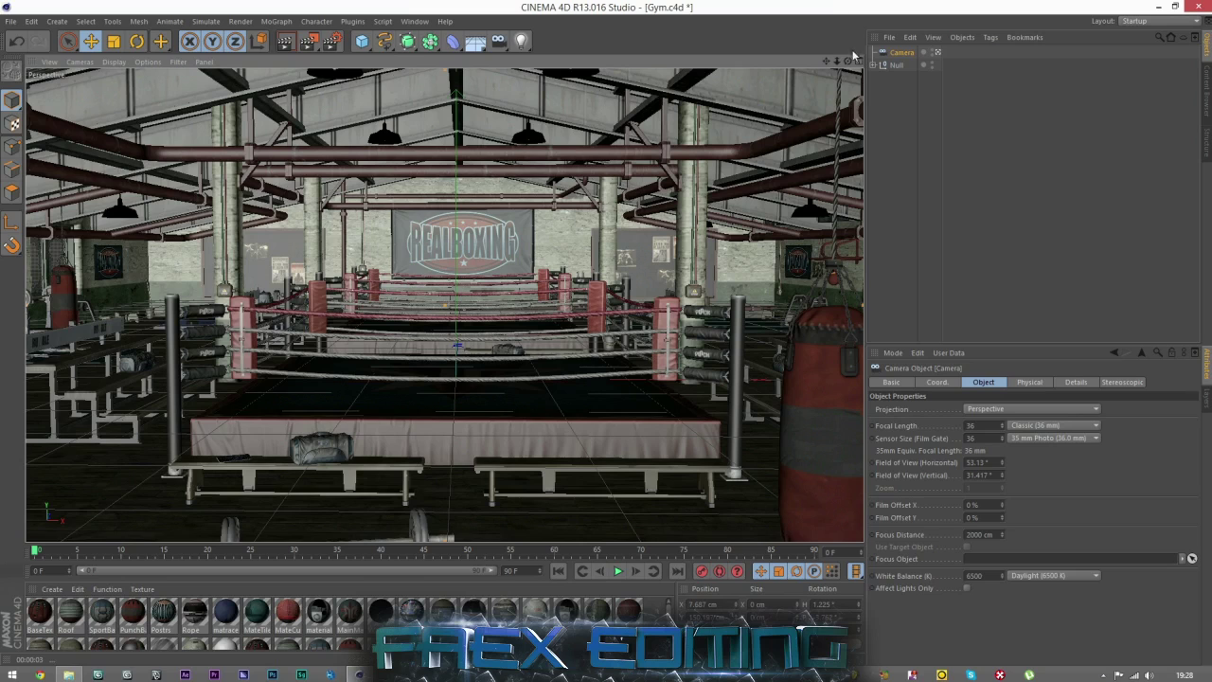
# Step: View the gym building from outside and hide its Roof object in the editor
pyautogui.moveTo(847, 61); pyautogui.dragTo(744, 61)
pyautogui.scroll(10, 444, 305)
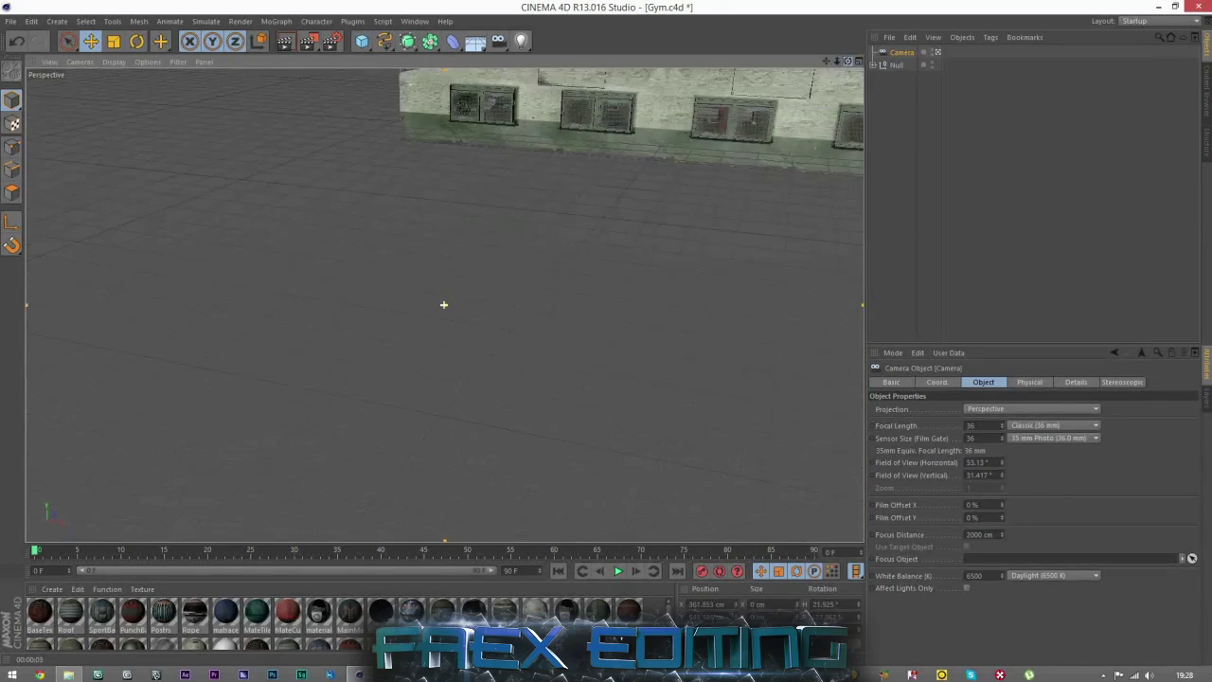
pyautogui.moveTo(825, 63); pyautogui.dragTo(728, 191)
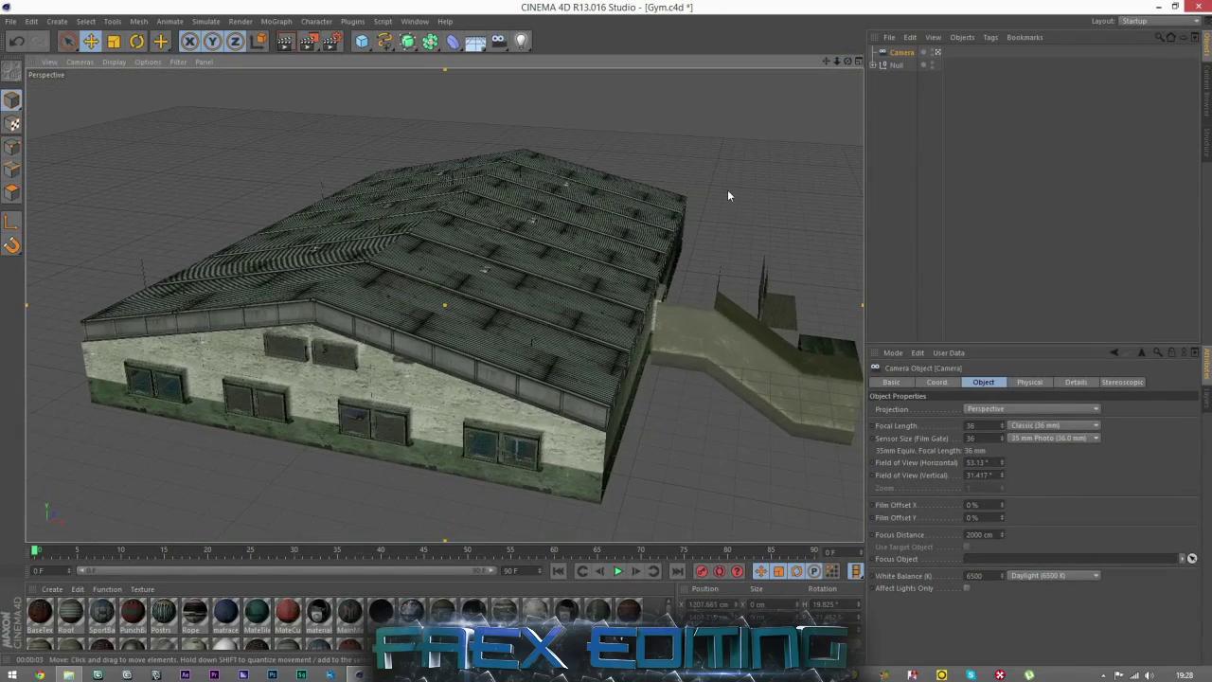
pyautogui.click(872, 64)
pyautogui.click(1081, 172)
pyautogui.click(394, 305)
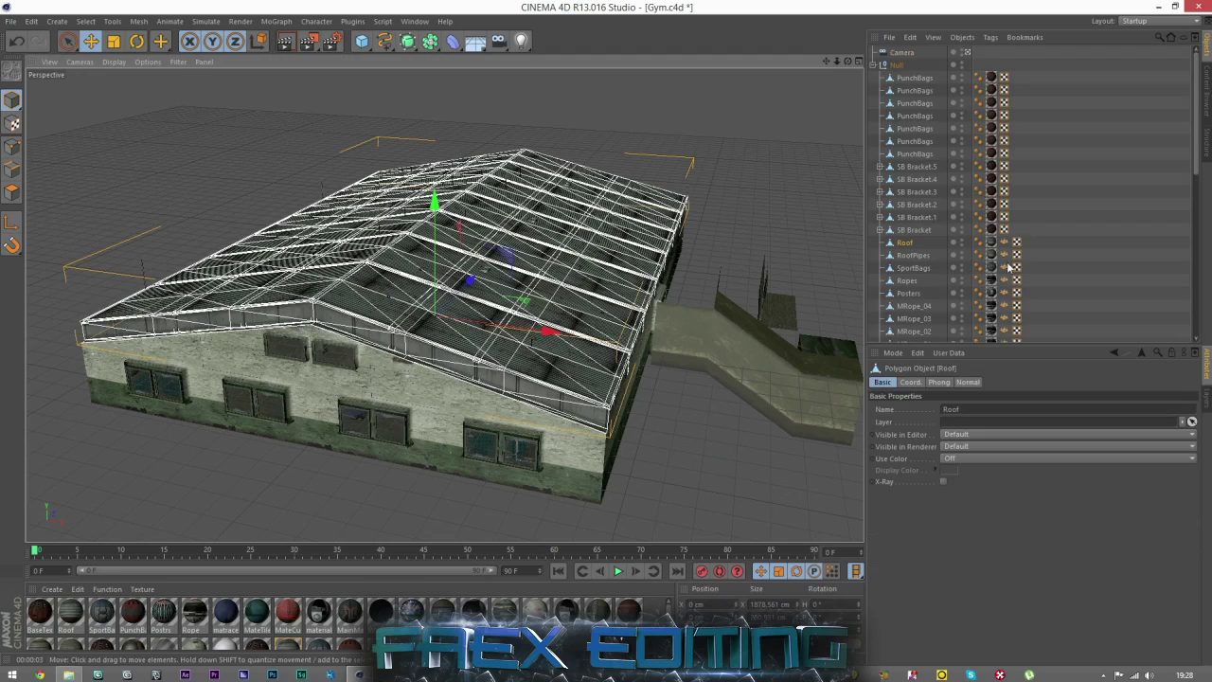
pyautogui.click(961, 241)
# Step: Hide the Walls and corridor objects in the editor to expose the gym's interior
pyautogui.click(374, 389)
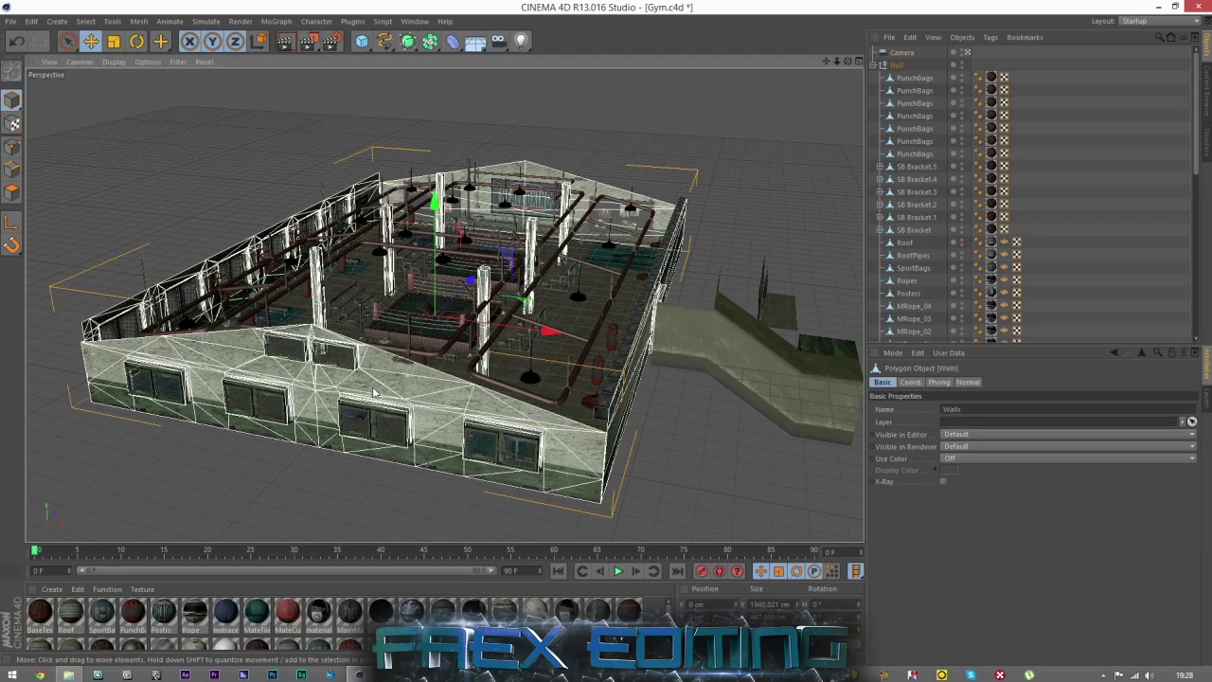
pyautogui.scroll(-10, 950, 259)
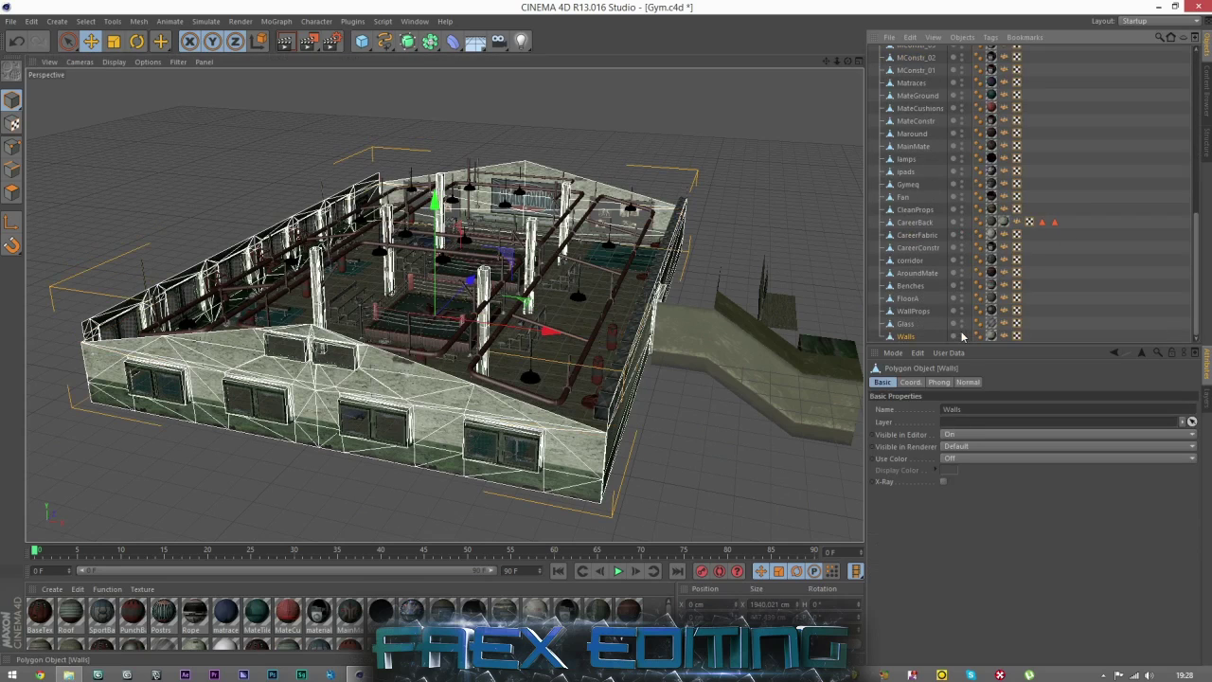
pyautogui.click(961, 336)
pyautogui.click(475, 437)
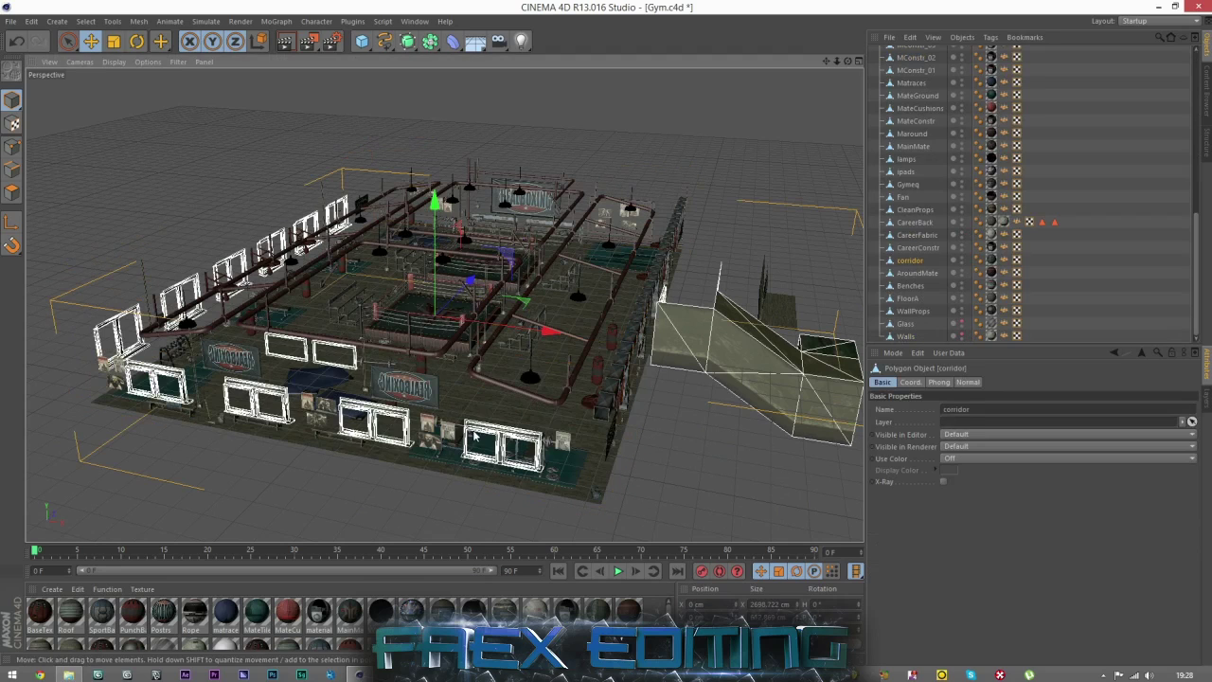
pyautogui.click(962, 260)
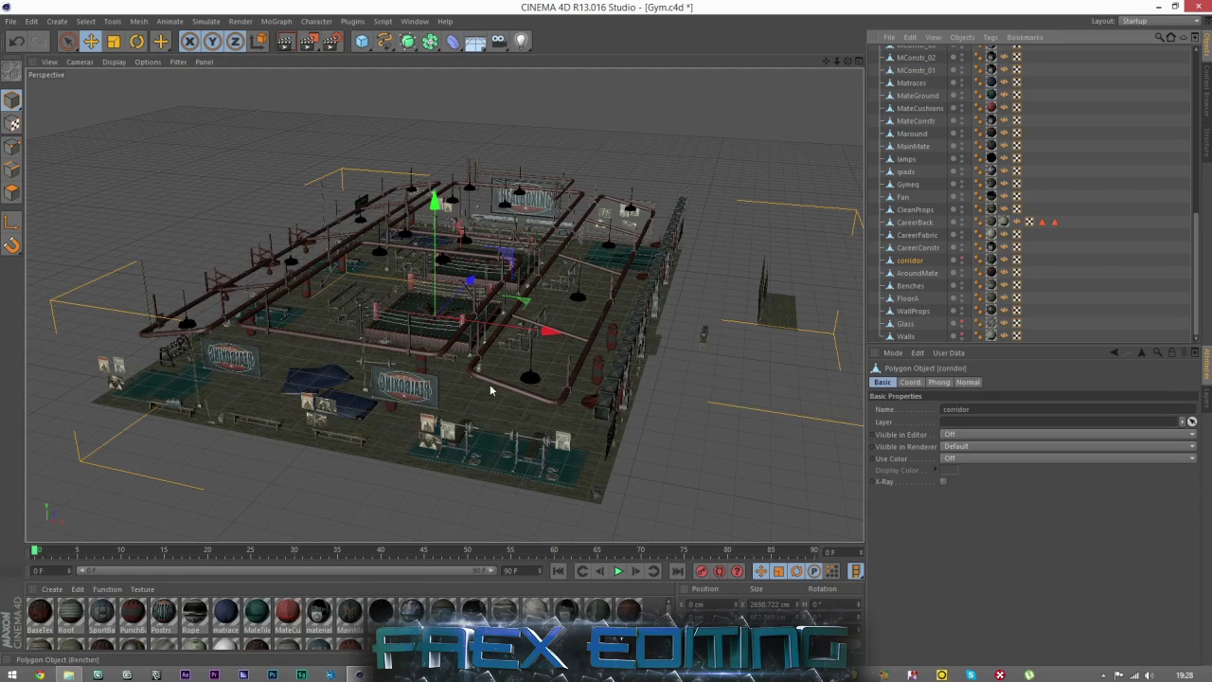
# Step: Hide the Posters and WallProps objects in the editor, and clear the selection
pyautogui.click(403, 392)
pyautogui.scroll(6, 938, 236)
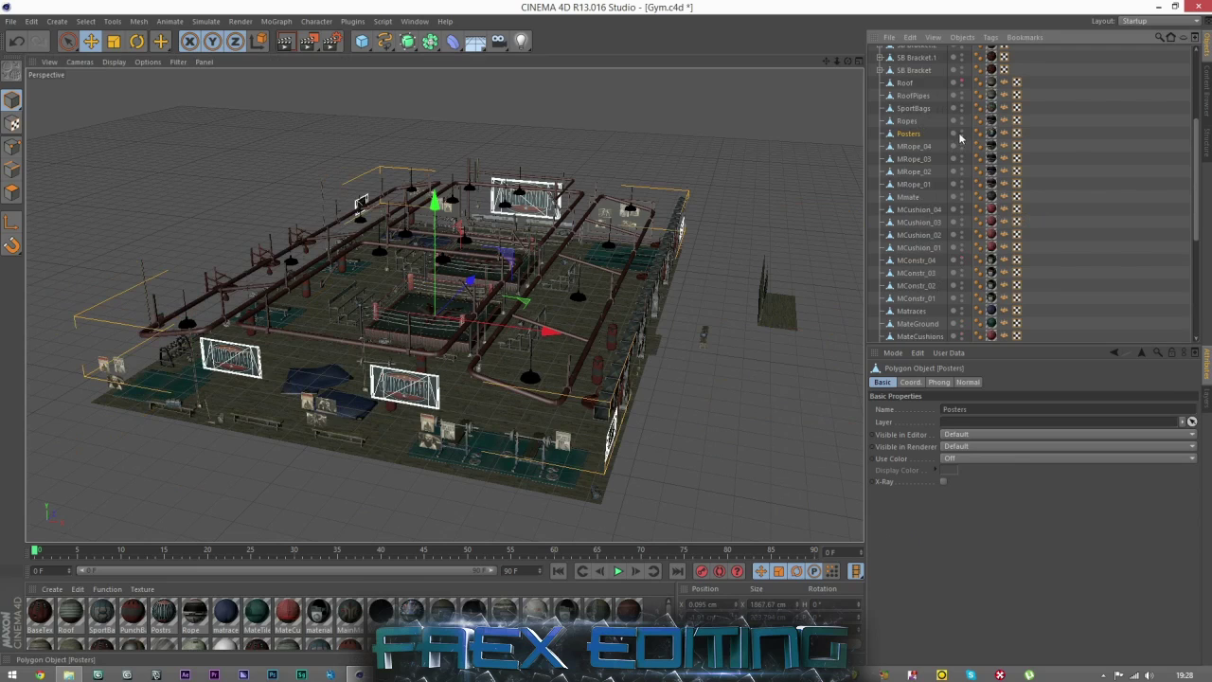
pyautogui.click(962, 133)
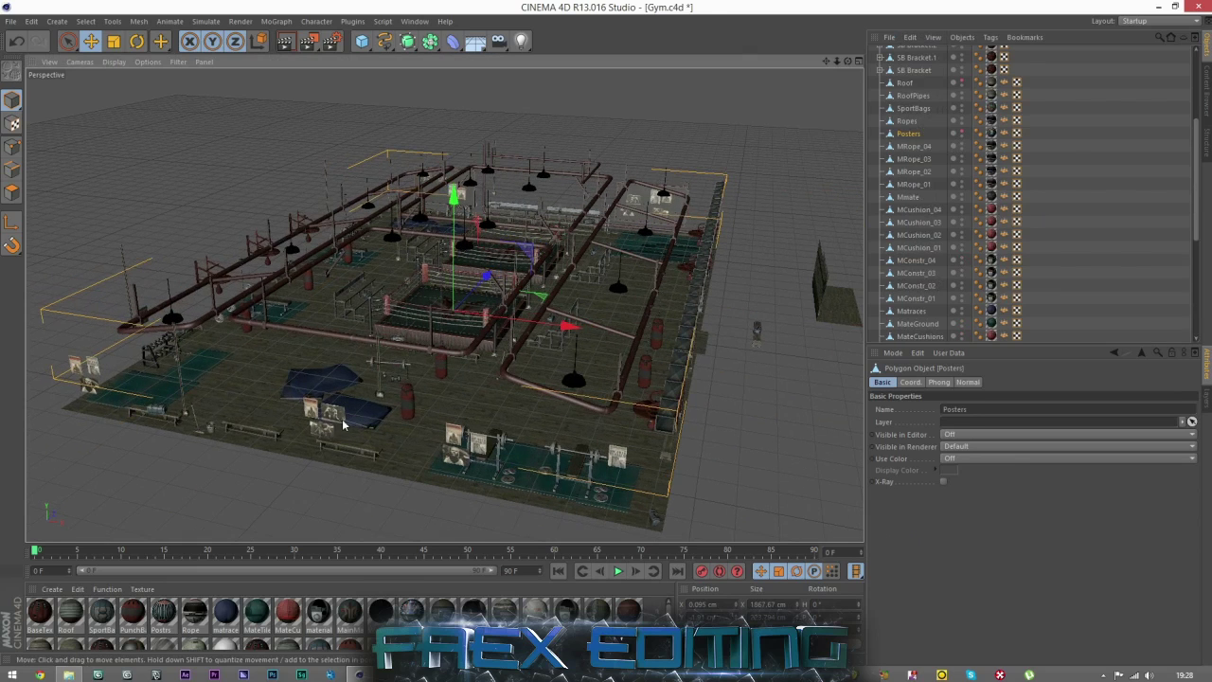
pyautogui.click(334, 423)
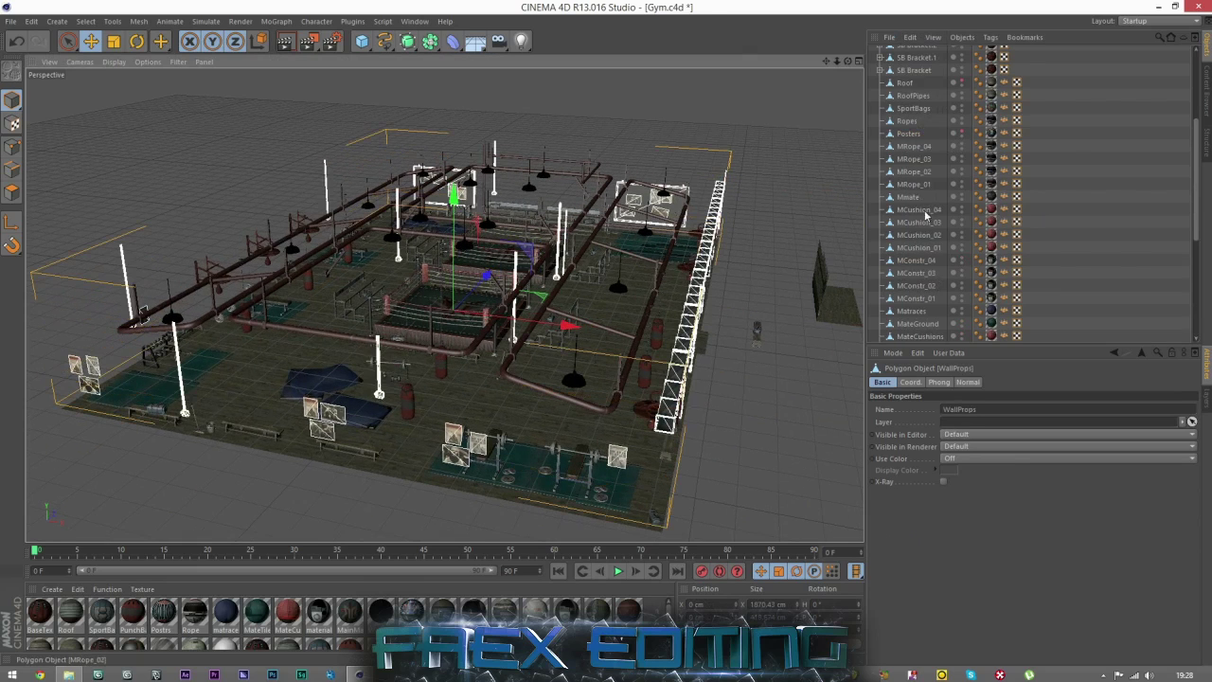
pyautogui.scroll(-6, 916, 299)
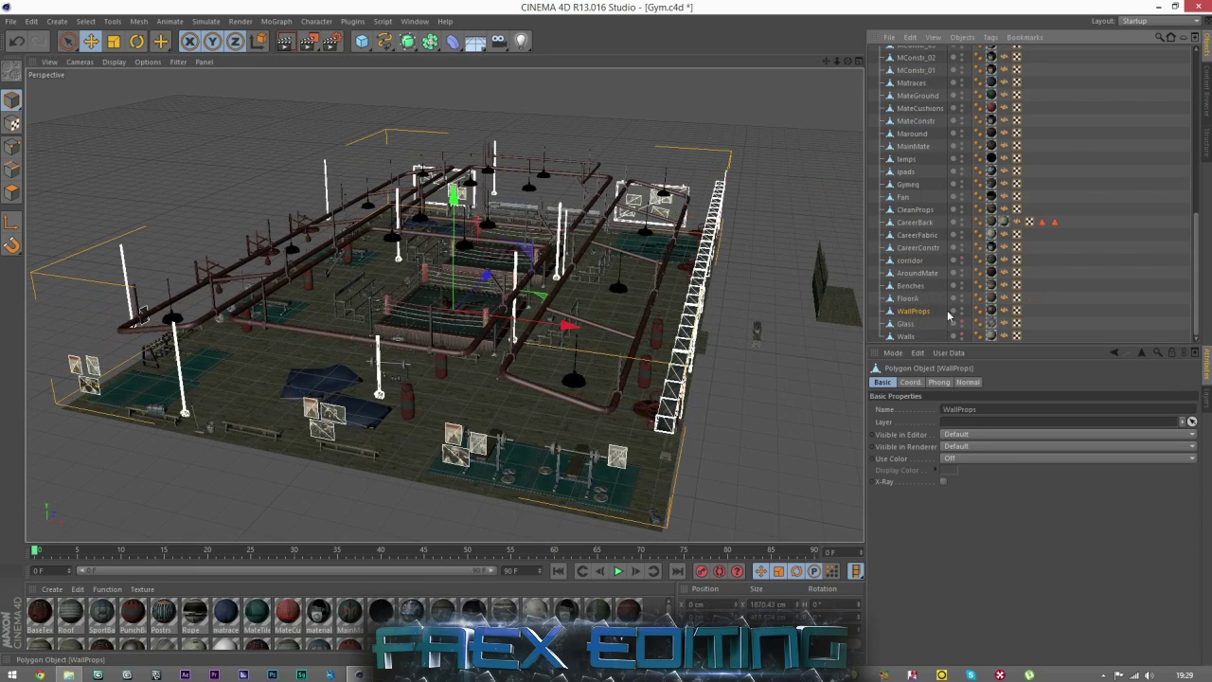
pyautogui.click(964, 311)
pyautogui.click(1098, 271)
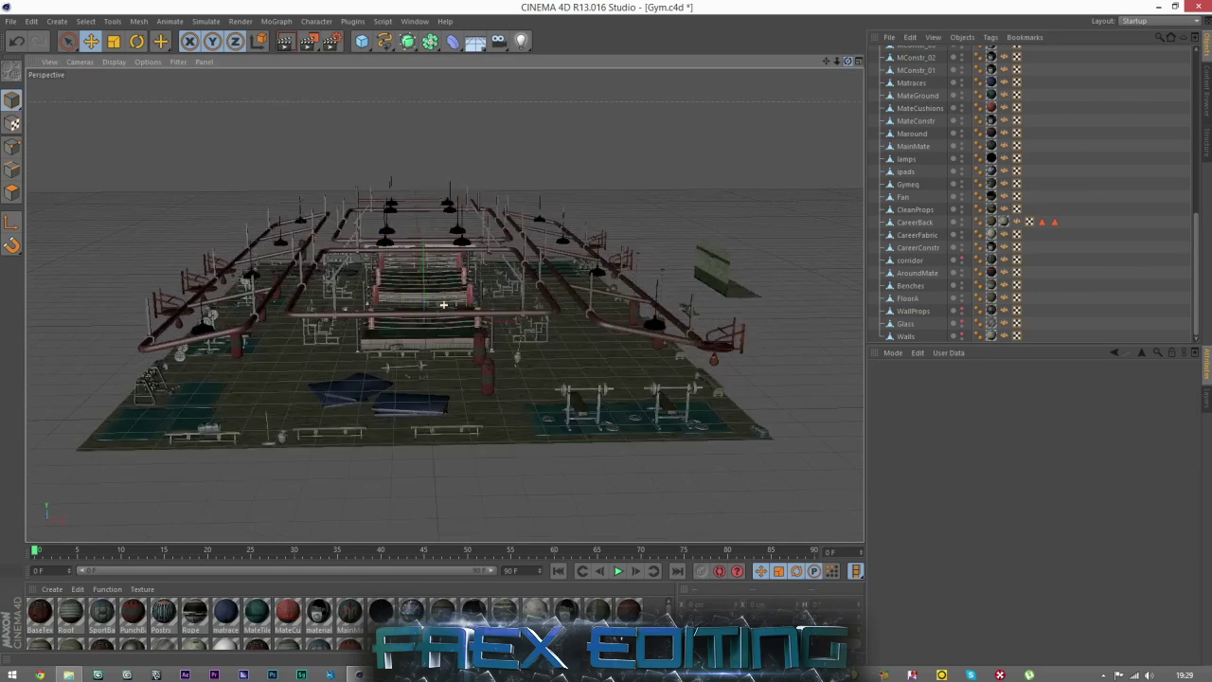
# Step: Hide the RoofPipes object in the editor and clear the selection
pyautogui.moveTo(443, 305)
pyautogui.keyDown('alt'); pyautogui.mouseDown()
pyautogui.moveTo(633, 305)
pyautogui.moveTo(427, 322)
pyautogui.mouseUp(); pyautogui.keyUp('alt')
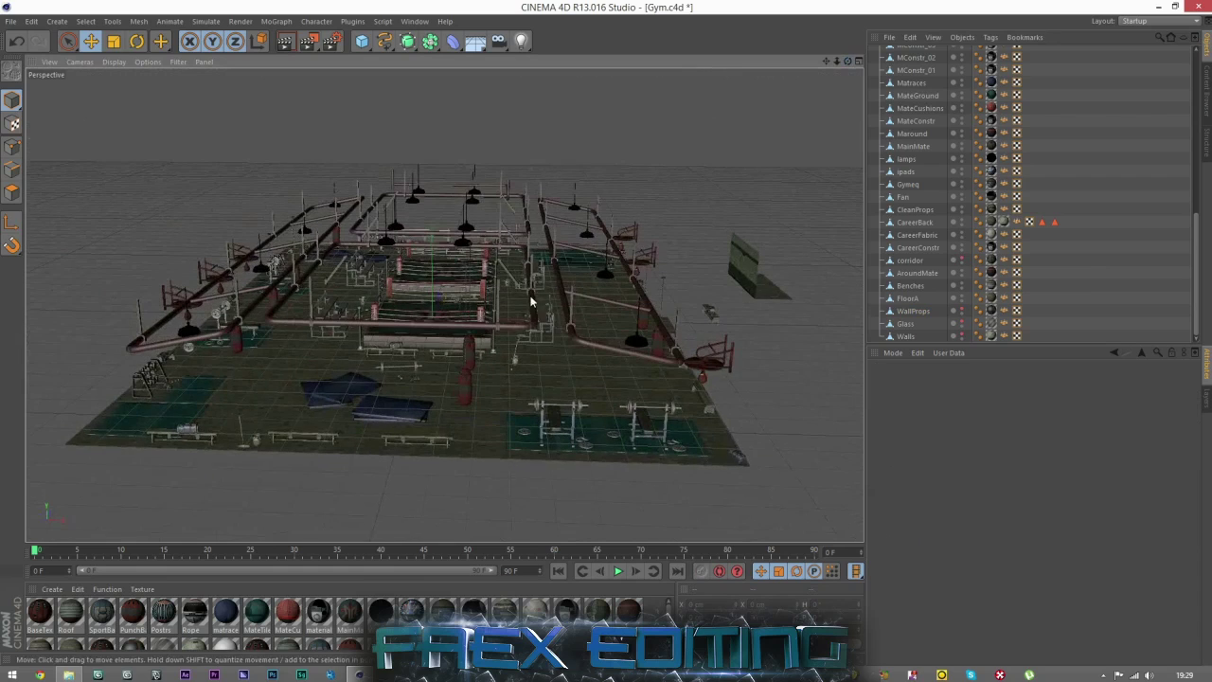
pyautogui.click(674, 334)
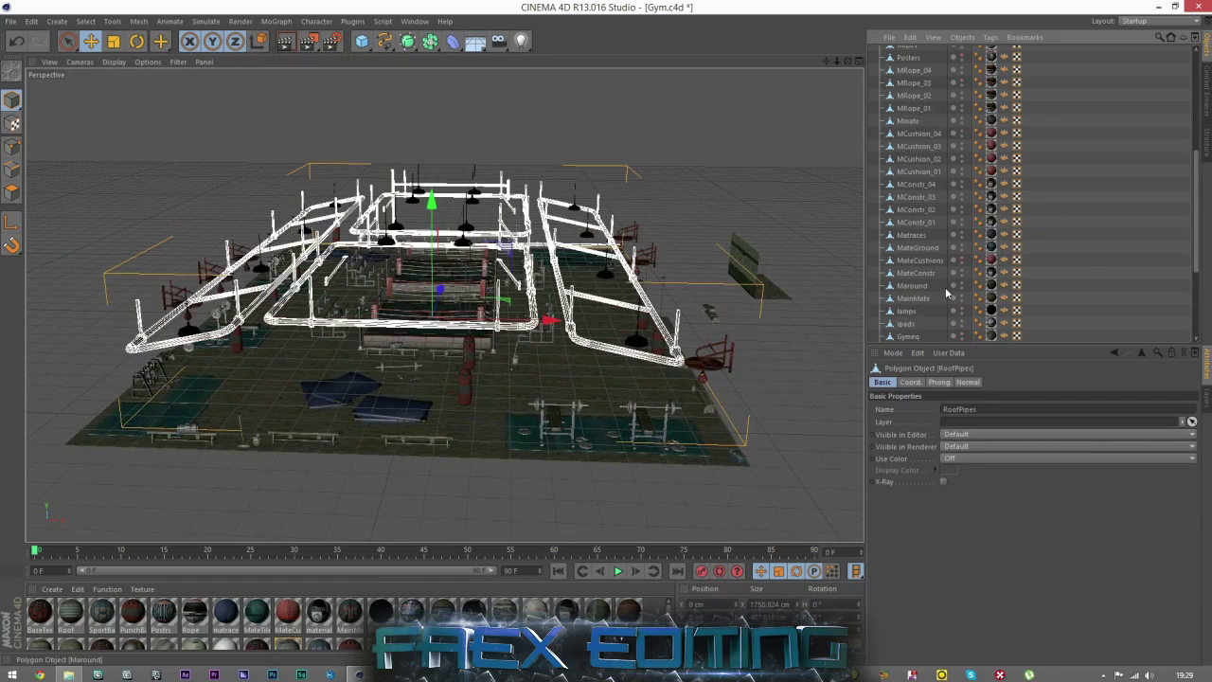
pyautogui.scroll(10, 952, 284)
pyautogui.click(961, 253)
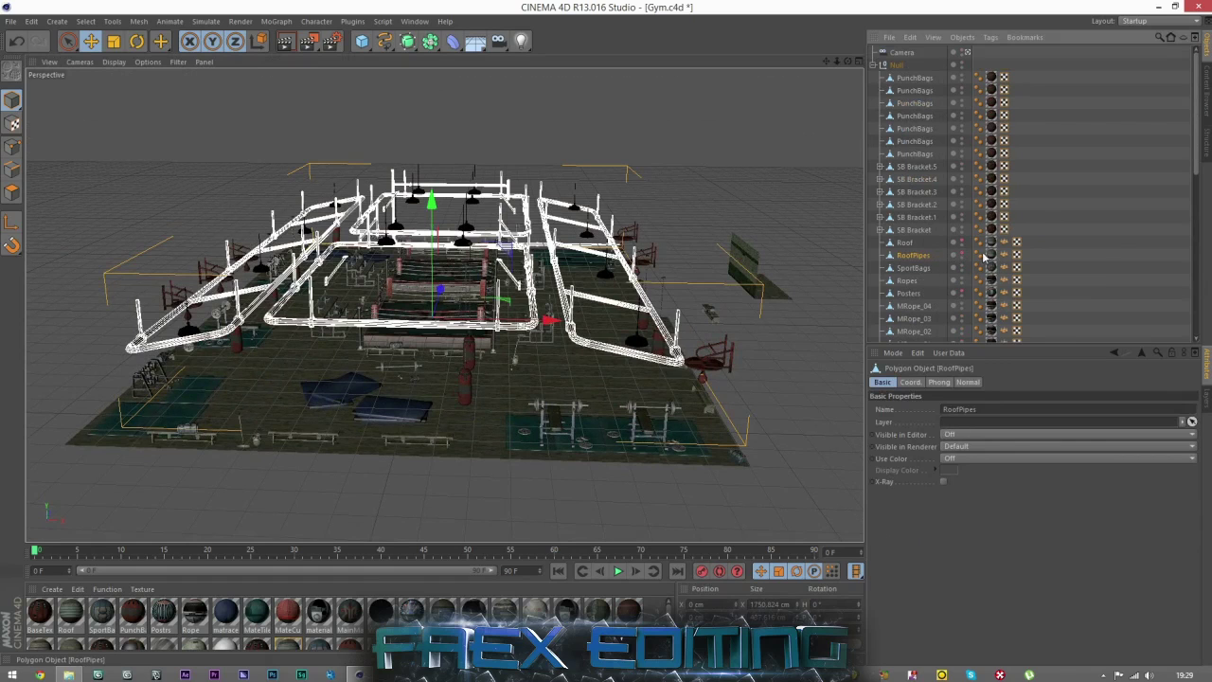
pyautogui.click(961, 253)
pyautogui.click(807, 240)
pyautogui.moveTo(848, 61)
pyautogui.mouseDown()
pyautogui.moveTo(866, 75)
pyautogui.moveTo(918, 62)
pyautogui.moveTo(843, 14)
pyautogui.moveTo(829, 52)
pyautogui.mouseUp()
pyautogui.keyDown('alt'); pyautogui.moveTo(444, 304); pyautogui.dragTo(443, 304); pyautogui.keyUp('alt')
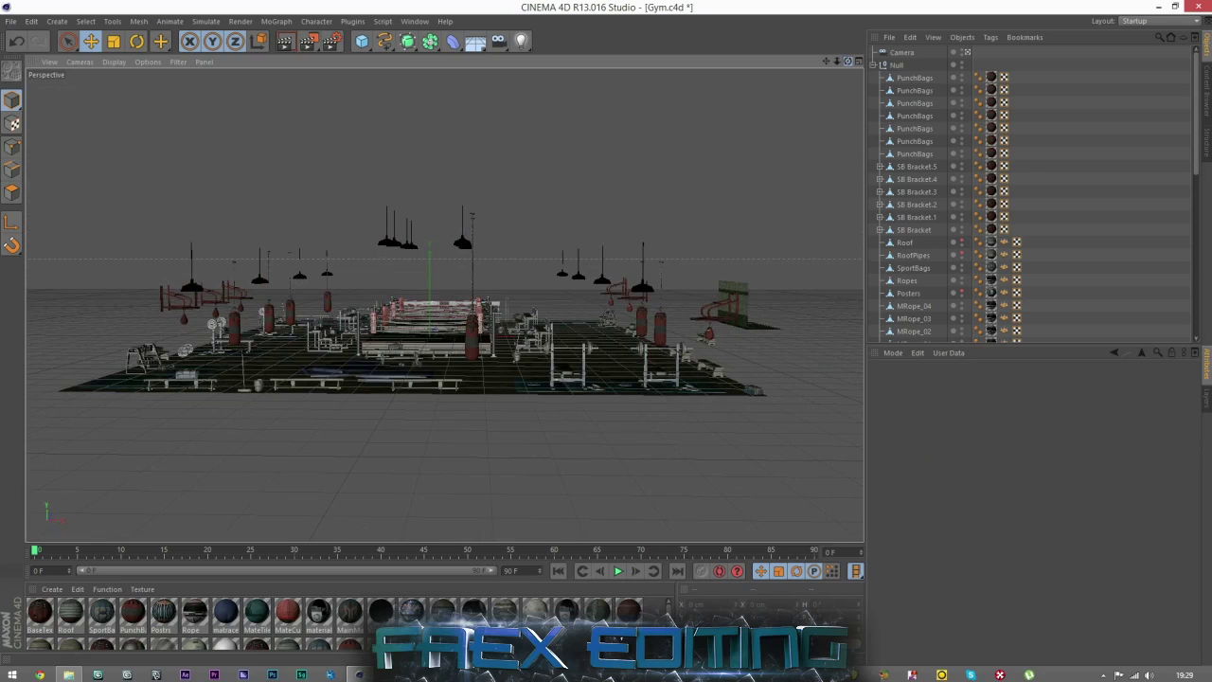
pyautogui.moveTo(848, 62); pyautogui.dragTo(1004, 133)
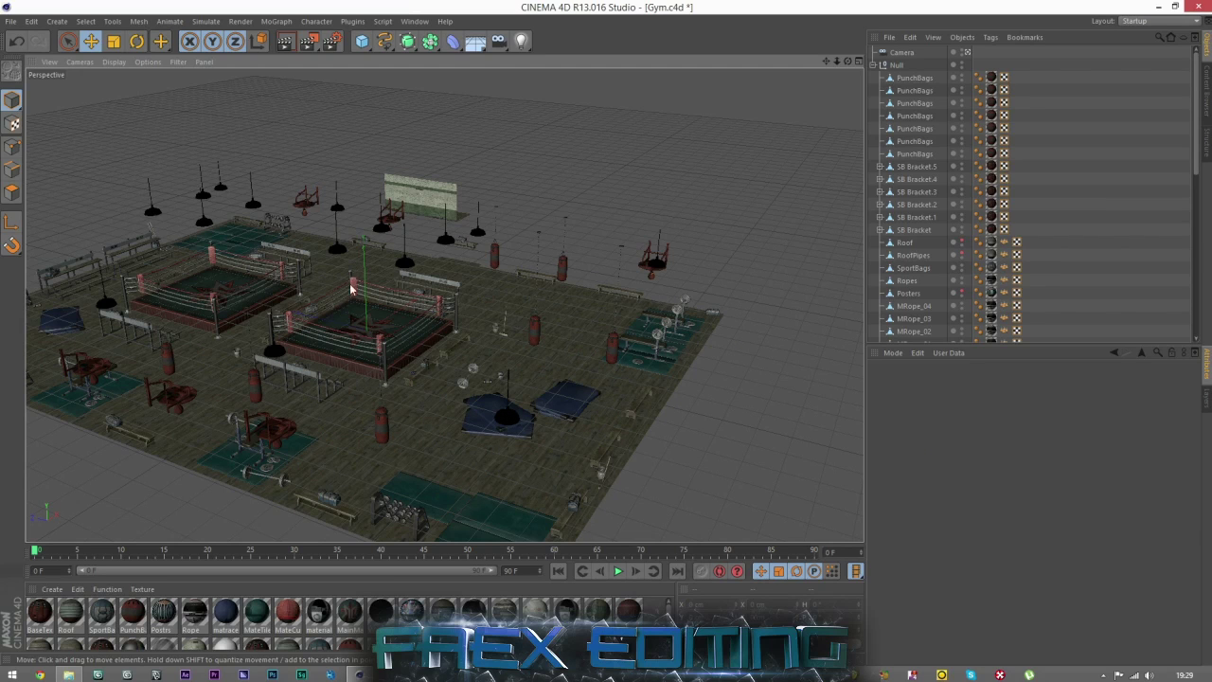
pyautogui.moveTo(847, 62); pyautogui.dragTo(826, 82)
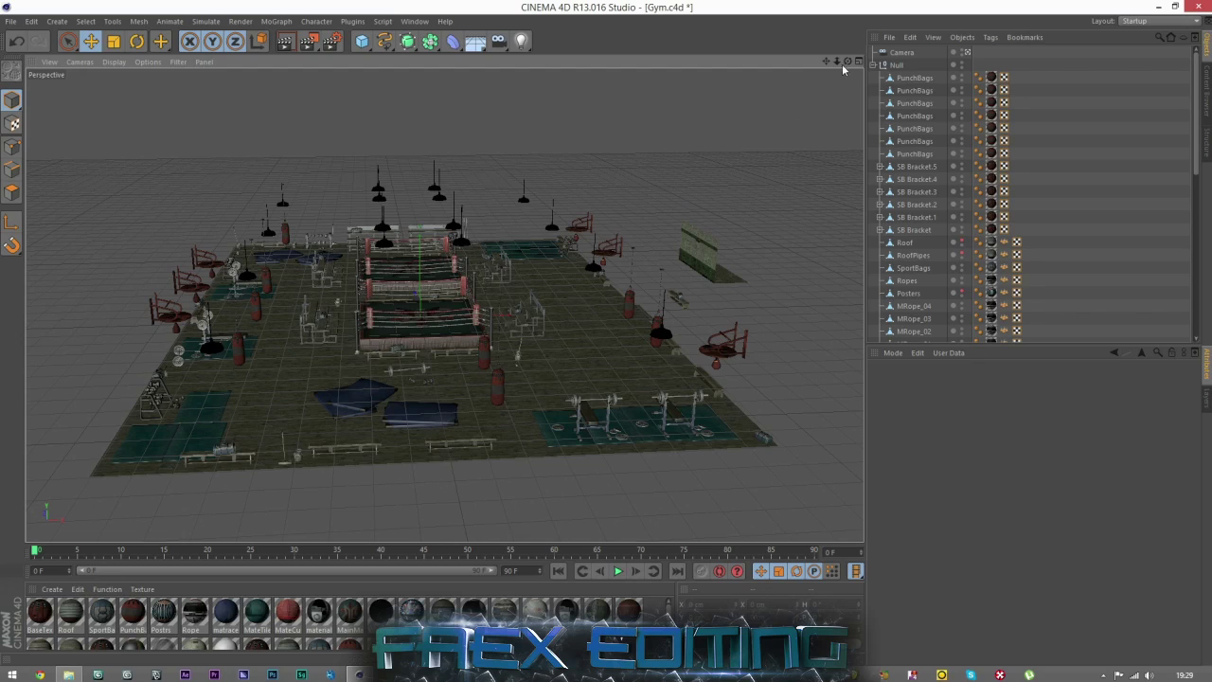
pyautogui.moveTo(846, 61); pyautogui.dragTo(810, 58)
# Step: Try an omni light raised above the gym floor with Shadow Maps (Soft), and delete it
pyautogui.moveTo(521, 40); pyautogui.dragTo(559, 54)
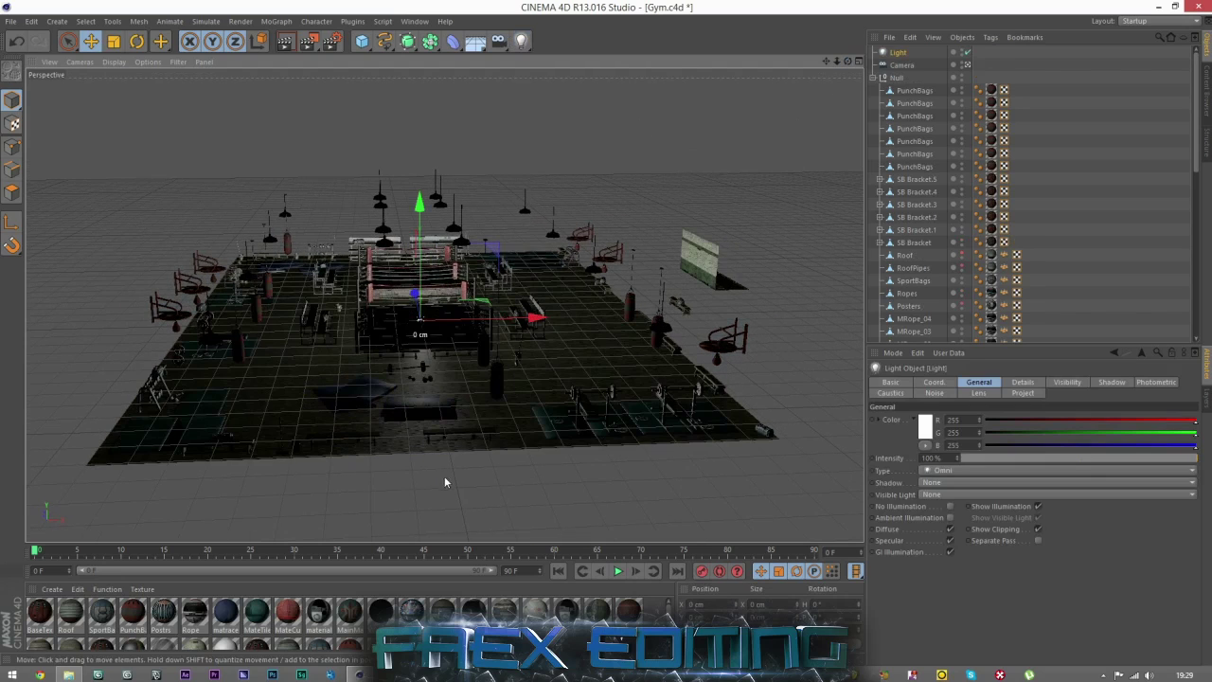
pyautogui.moveTo(422, 256); pyautogui.dragTo(421, 218)
pyautogui.click(944, 483)
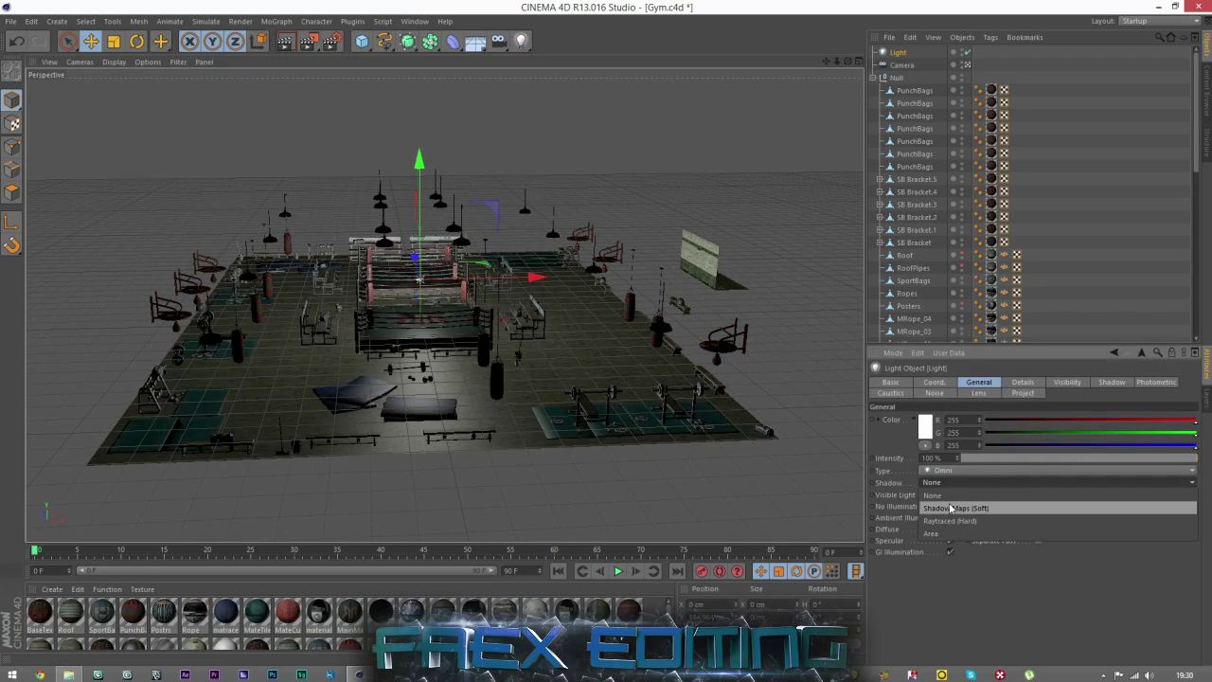
pyautogui.click(949, 507)
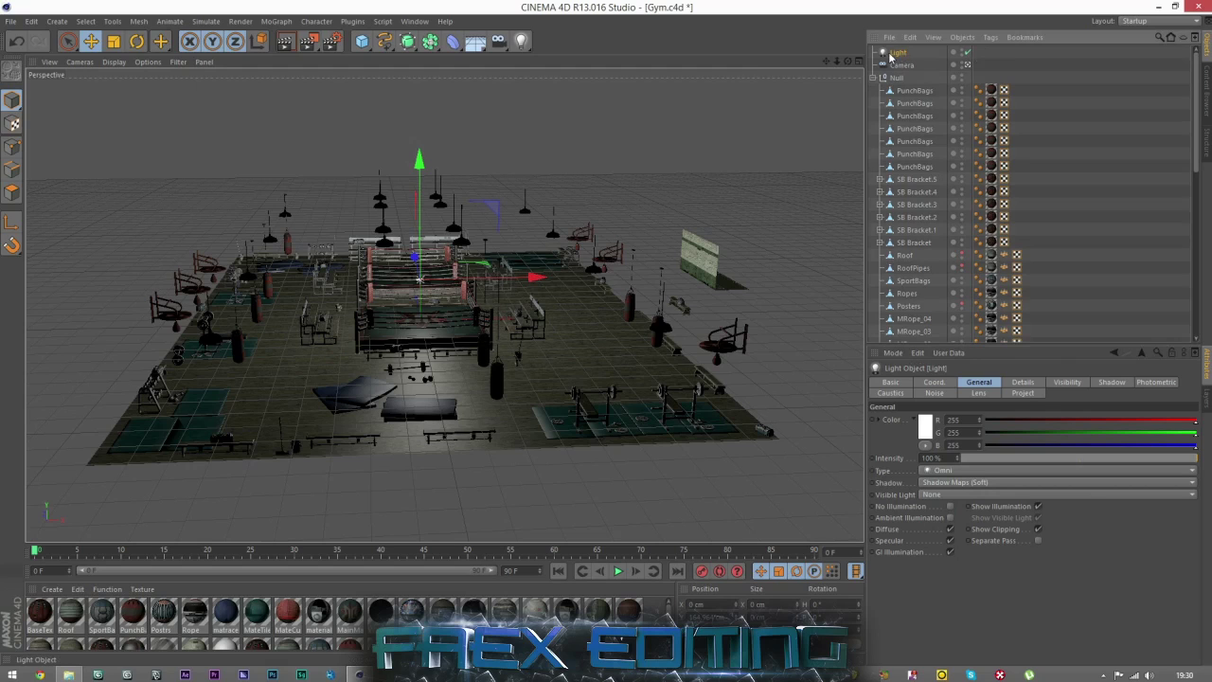
pyautogui.press('Delete')
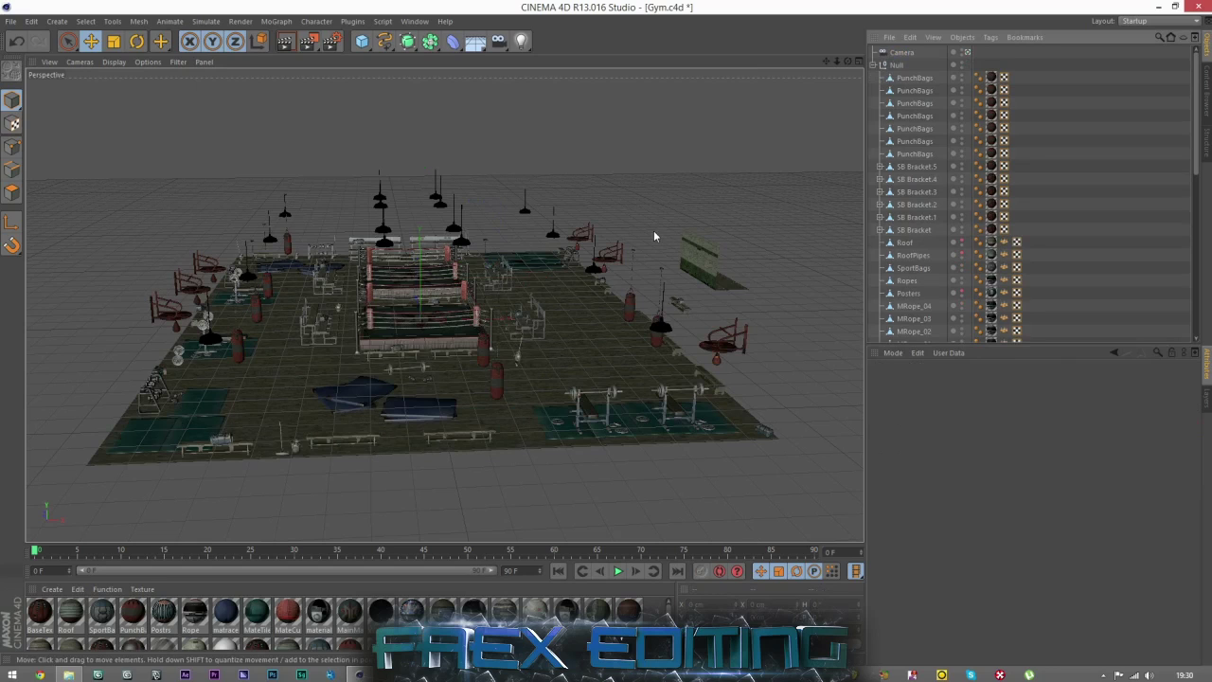
# Step: Add an area light and move it up to the height of the hanging lamps near the boxing ring
pyautogui.scroll(2, 514, 205)
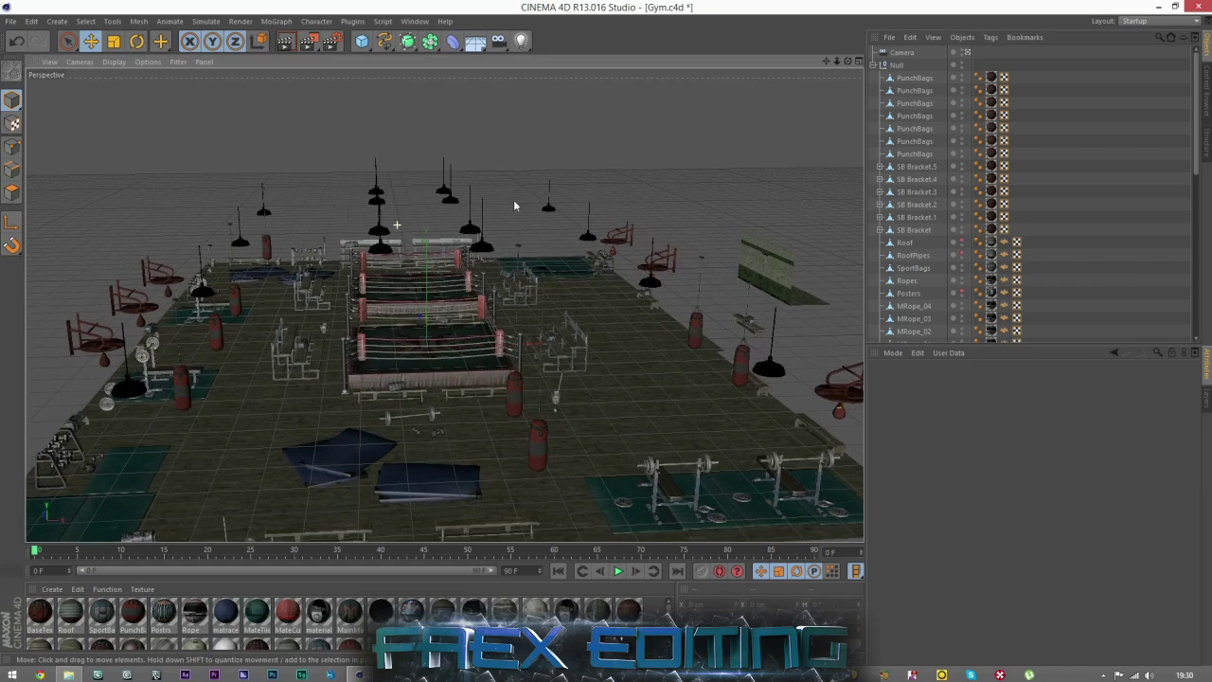
pyautogui.moveTo(848, 60)
pyautogui.mouseDown()
pyautogui.moveTo(445, 305)
pyautogui.moveTo(849, 62)
pyautogui.mouseUp()
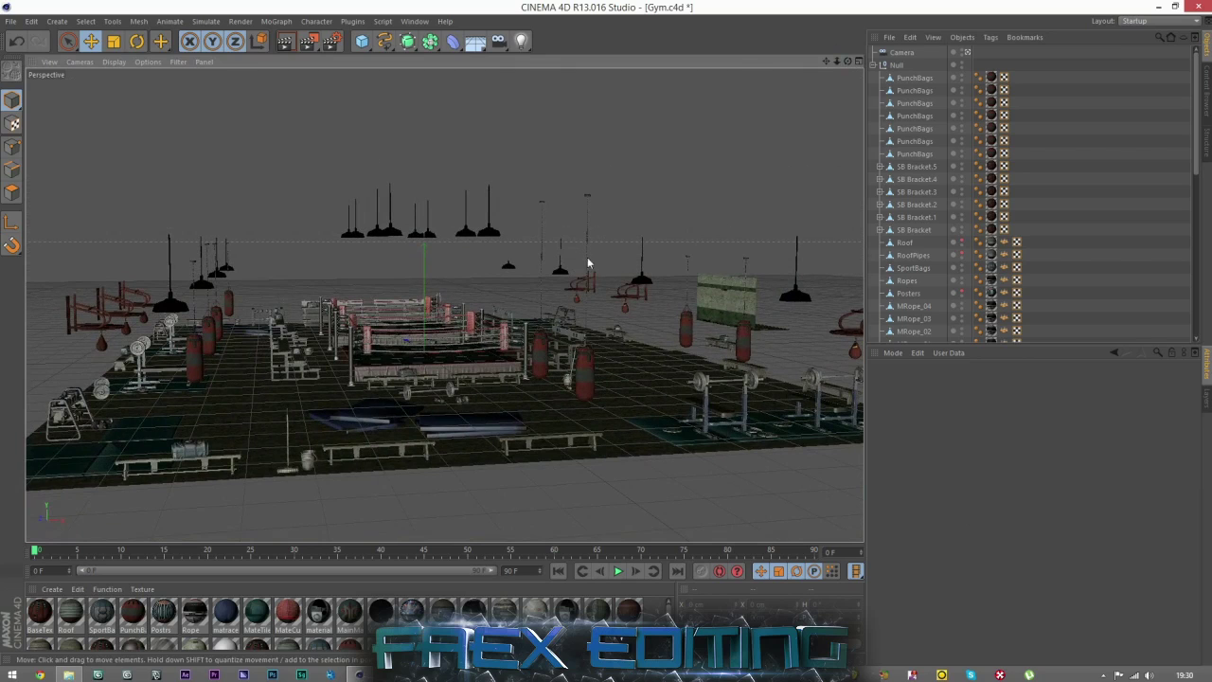
pyautogui.moveTo(848, 61)
pyautogui.mouseDown()
pyautogui.moveTo(445, 304)
pyautogui.moveTo(848, 60)
pyautogui.mouseUp()
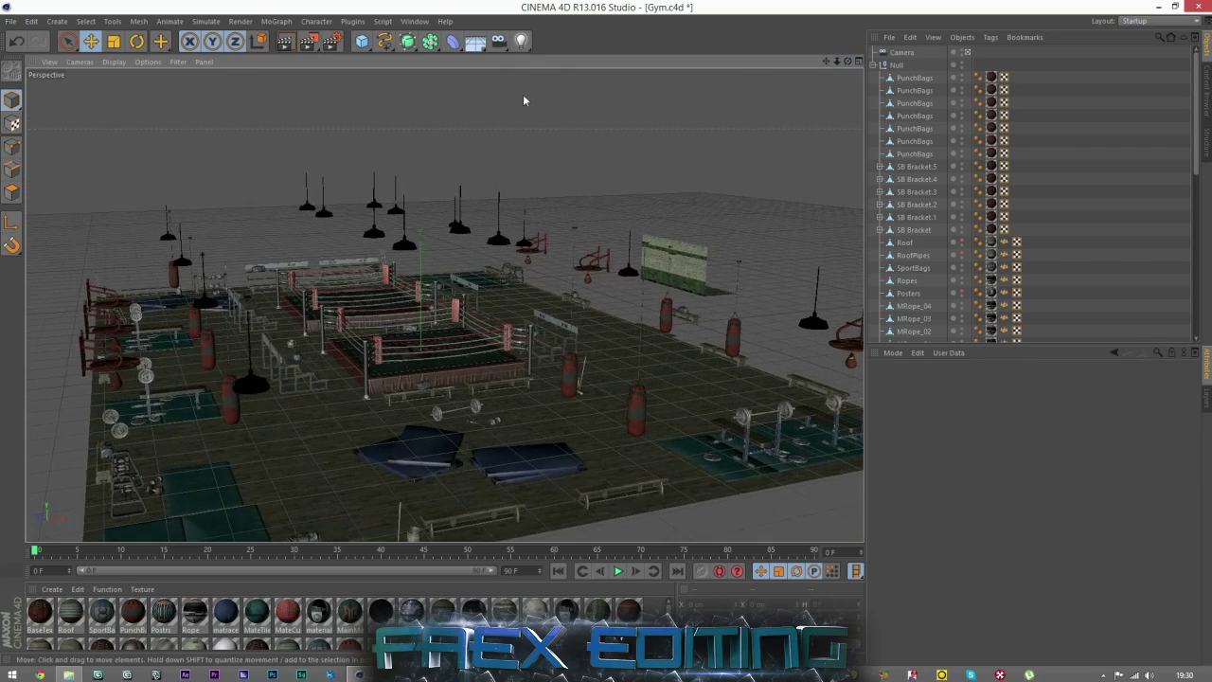
pyautogui.moveTo(521, 42); pyautogui.dragTo(639, 82)
pyautogui.click(908, 55)
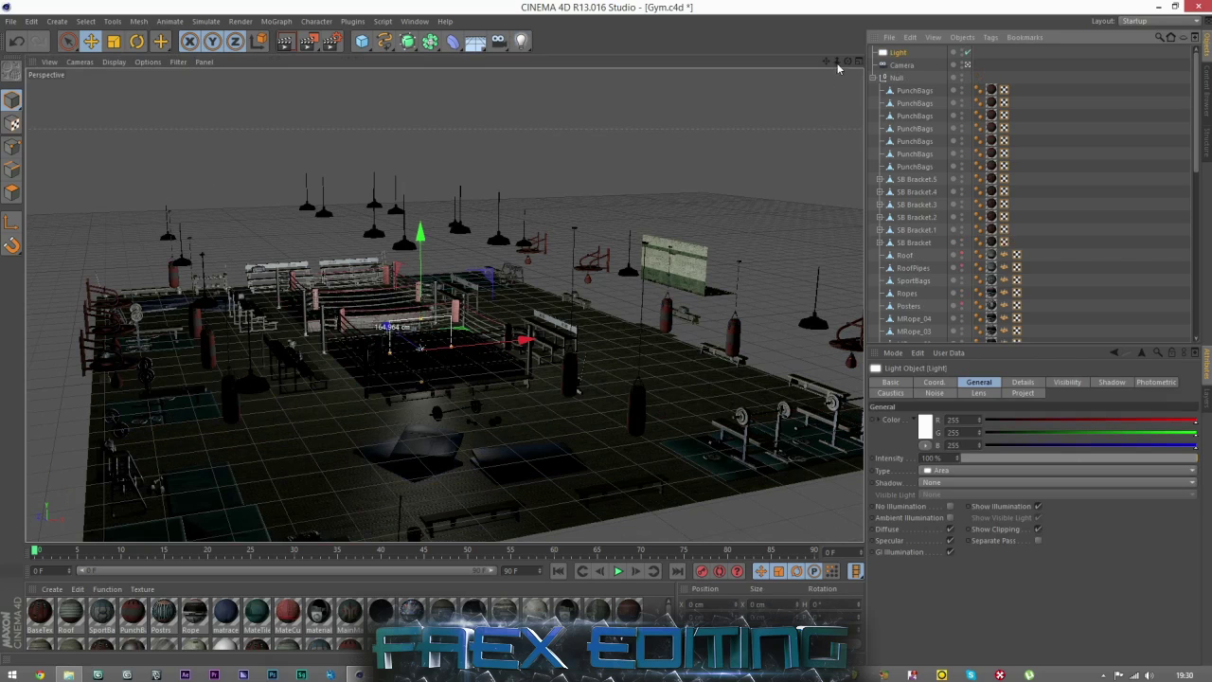
pyautogui.moveTo(847, 61)
pyautogui.mouseDown()
pyautogui.moveTo(443, 304)
pyautogui.moveTo(431, 326)
pyautogui.moveTo(474, 270)
pyautogui.moveTo(526, 266)
pyautogui.moveTo(456, 235)
pyautogui.mouseUp()
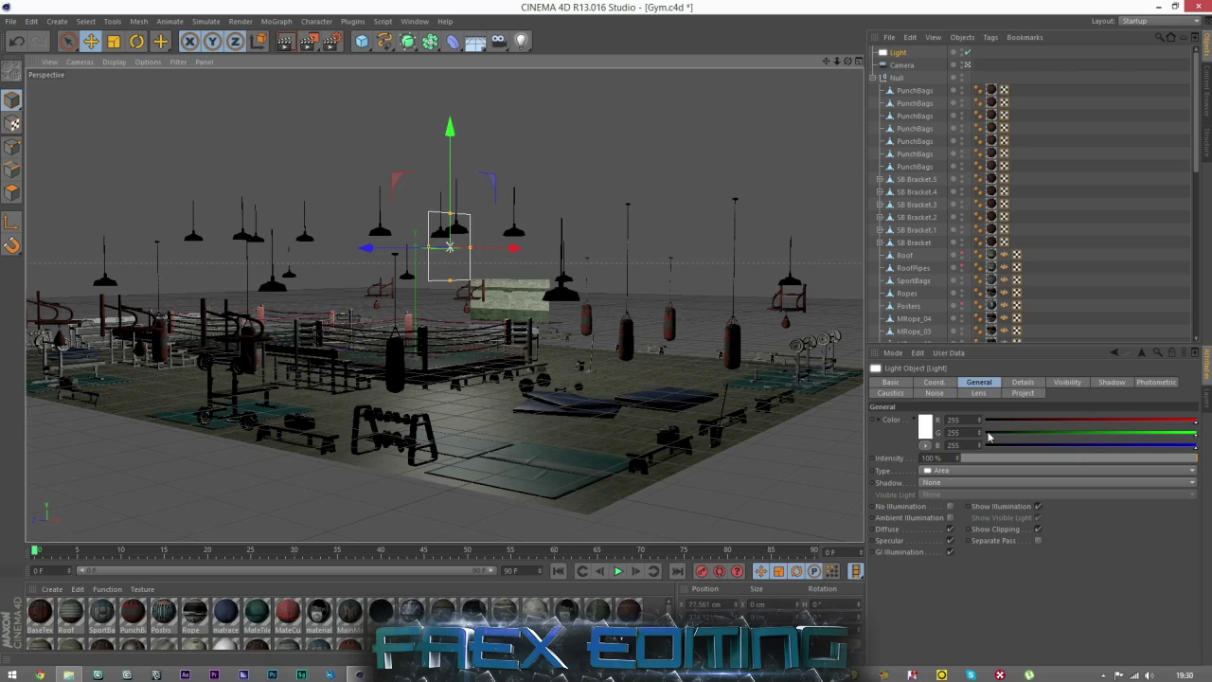
# Step: Go through the area light's settings and set its area shape to Disc
pyautogui.click(1072, 383)
pyautogui.click(1104, 383)
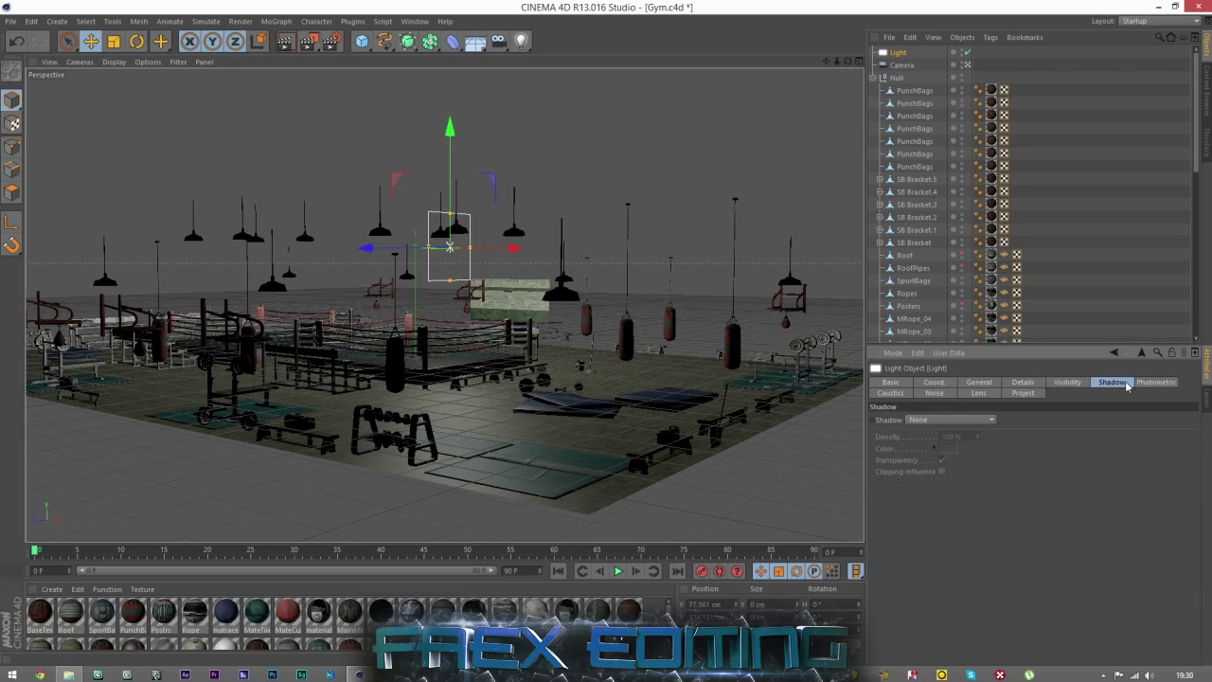
pyautogui.click(1146, 382)
pyautogui.click(892, 393)
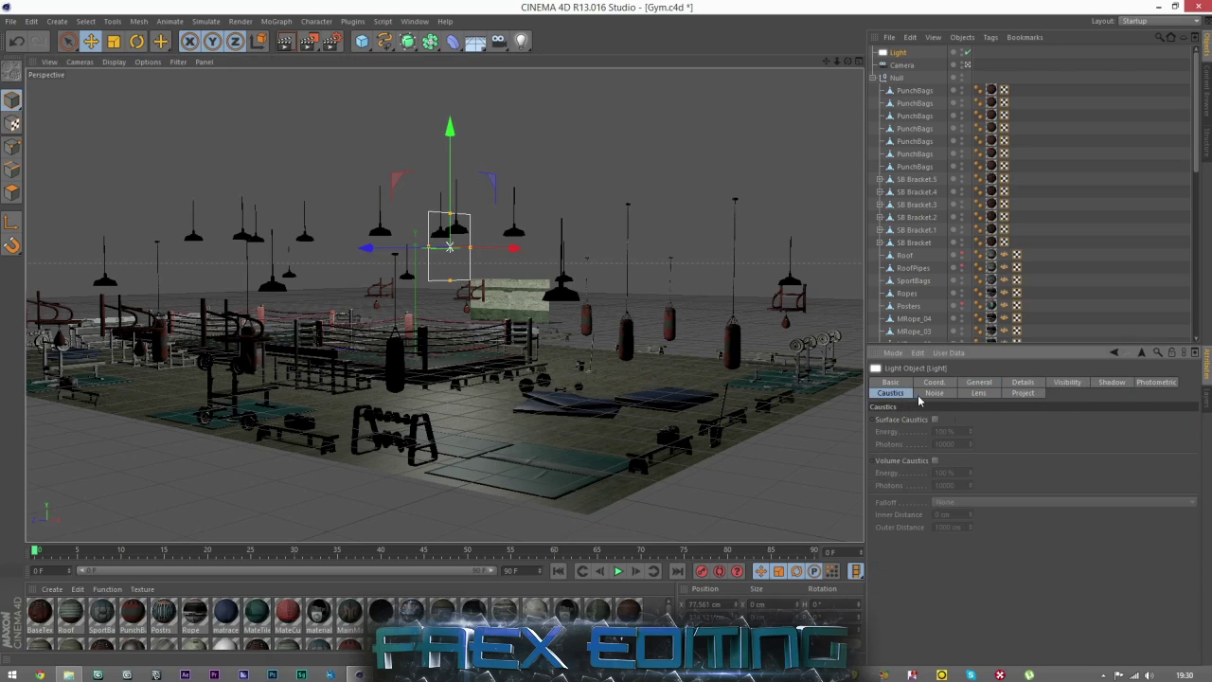
pyautogui.click(933, 394)
pyautogui.click(985, 394)
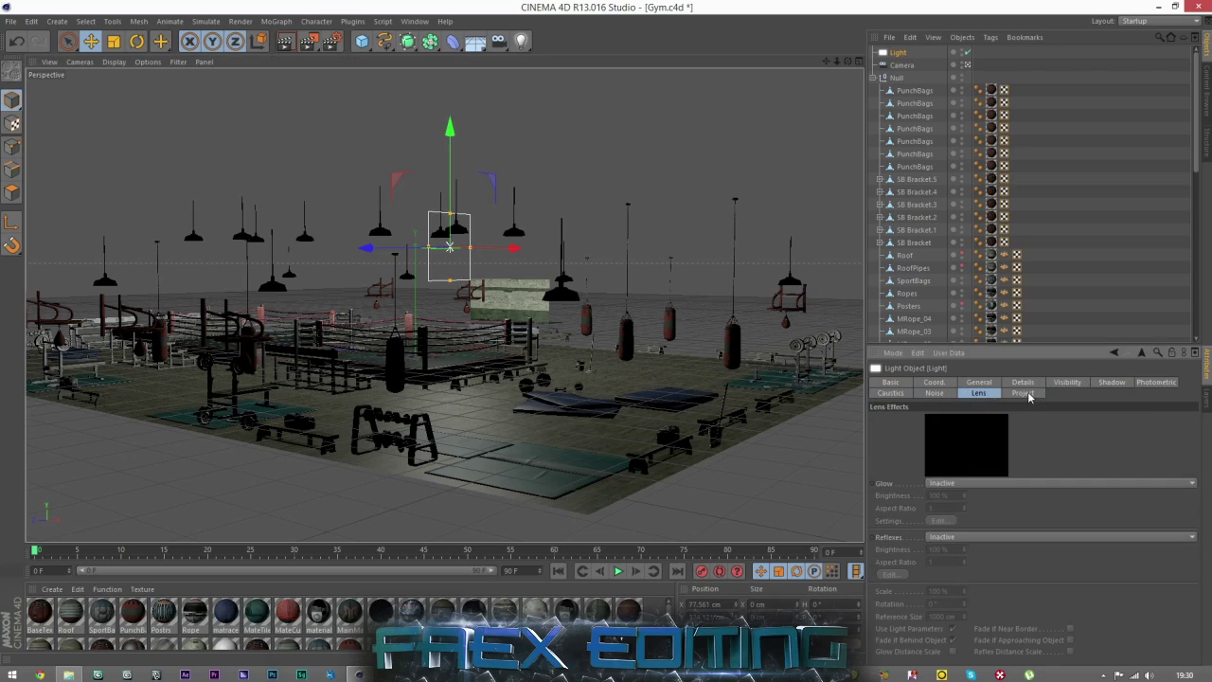
pyautogui.click(1024, 393)
pyautogui.click(981, 383)
pyautogui.click(1017, 383)
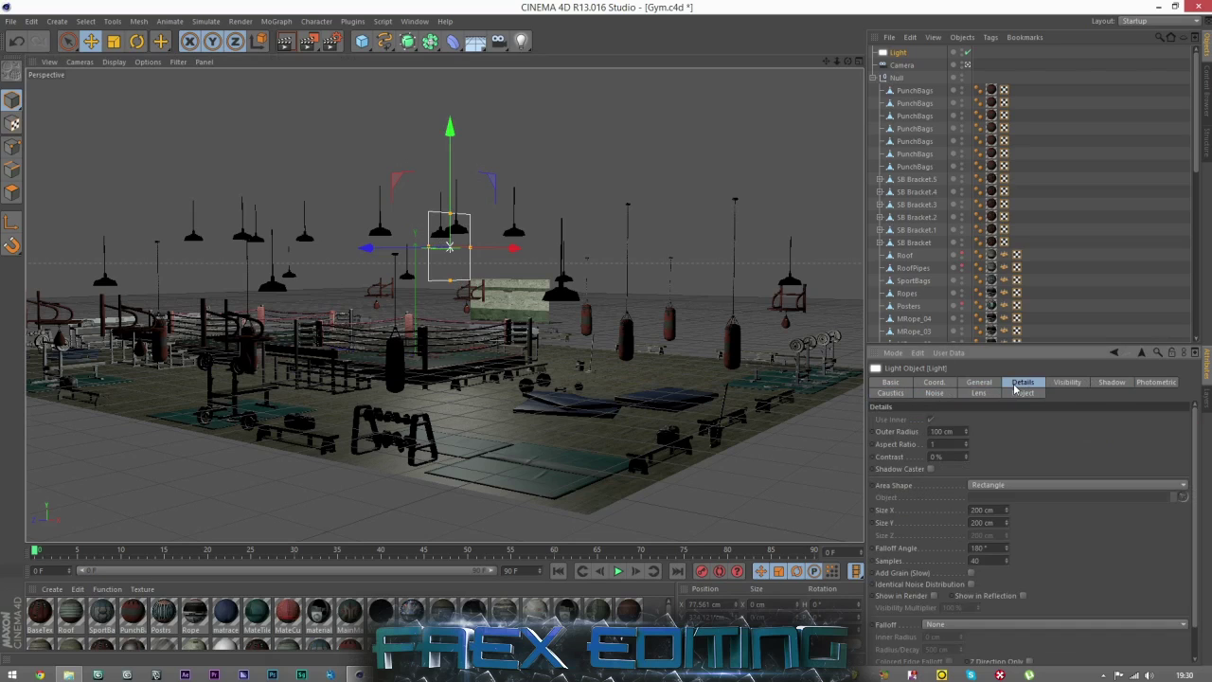
pyautogui.click(994, 485)
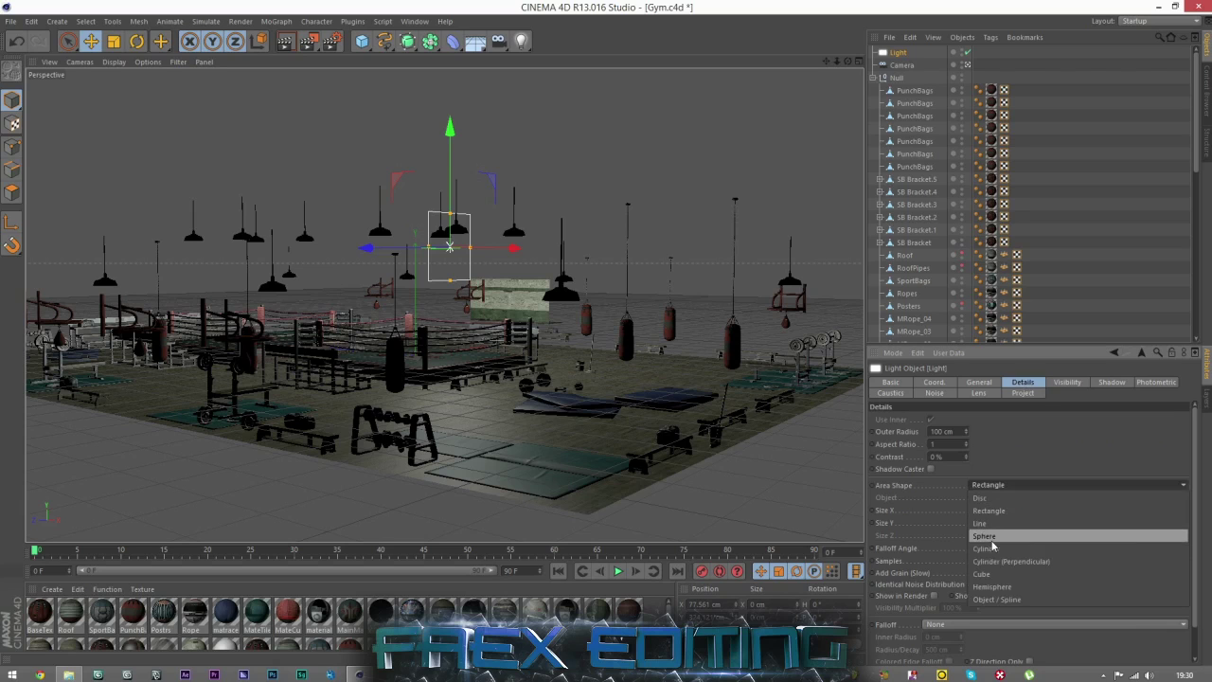
pyautogui.click(988, 502)
# Step: Rotate the disc light so it lies horizontally at lamp height, and return to the Move tool
pyautogui.scroll(3, 451, 213)
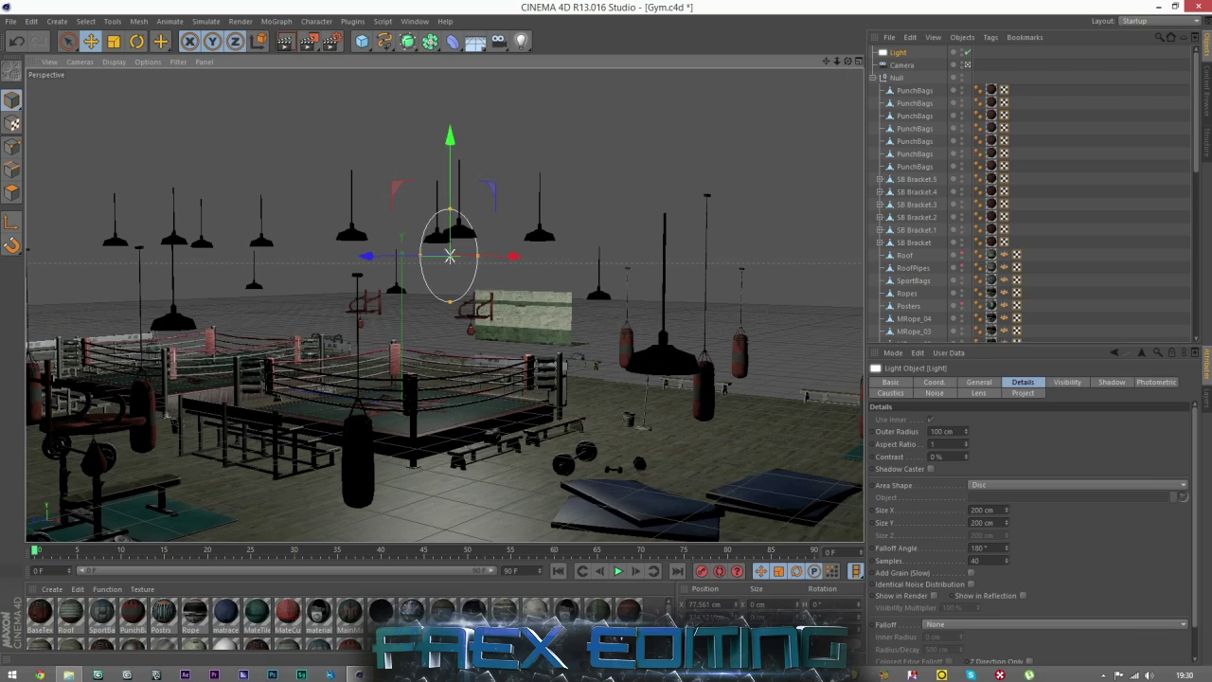
pyautogui.keyDown('alt'); pyautogui.moveTo(422, 284); pyautogui.dragTo(255, 201); pyautogui.keyUp('alt')
pyautogui.press('r')
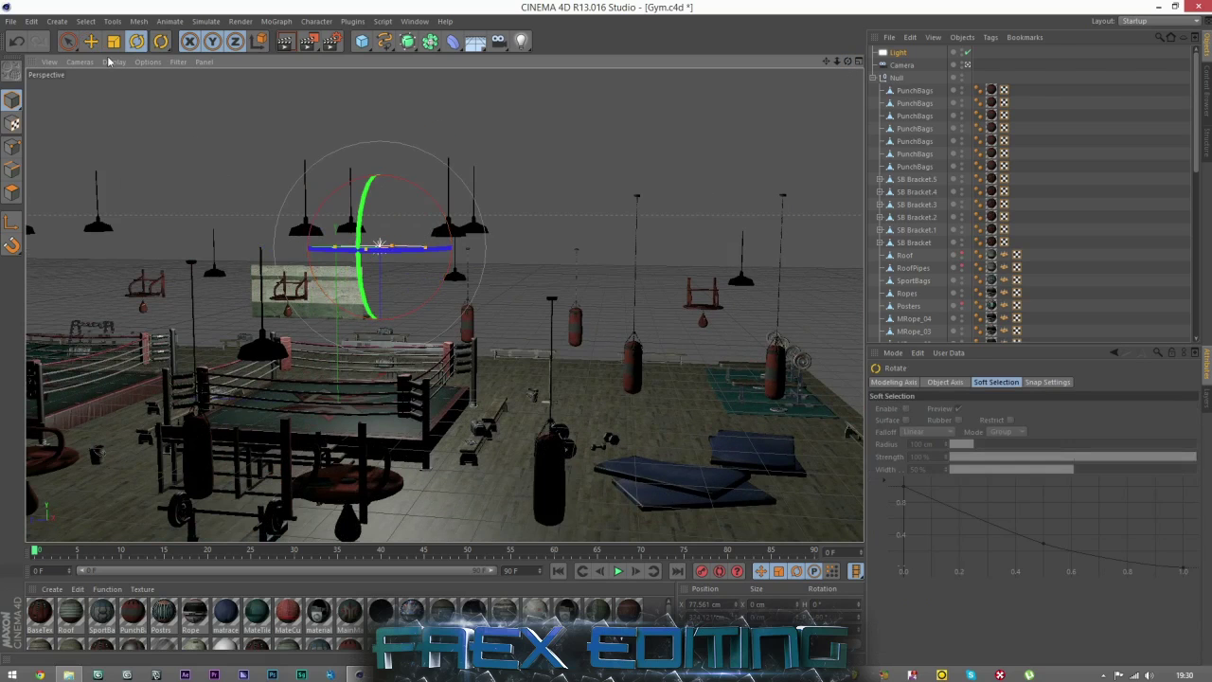
pyautogui.click(91, 41)
pyautogui.moveTo(848, 60); pyautogui.dragTo(423, 245)
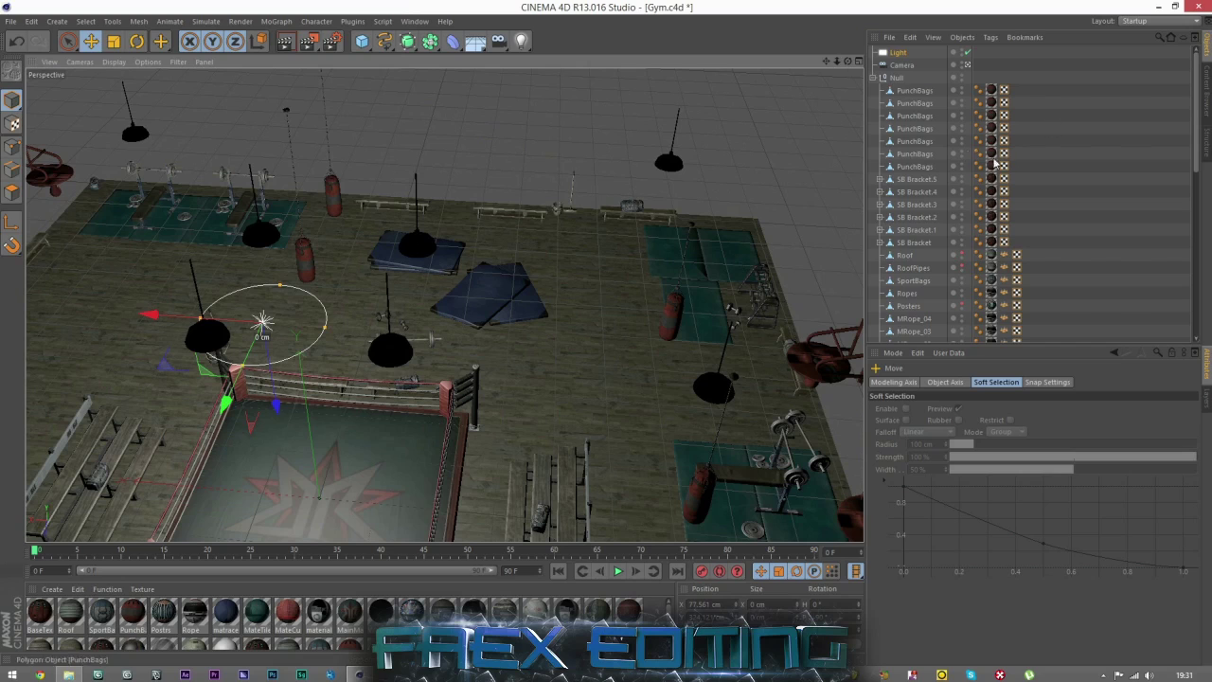
# Step: Force the lamps object visible in the editor and hide its parent Null, leaving only the lamps and the light on view
pyautogui.click(422, 242)
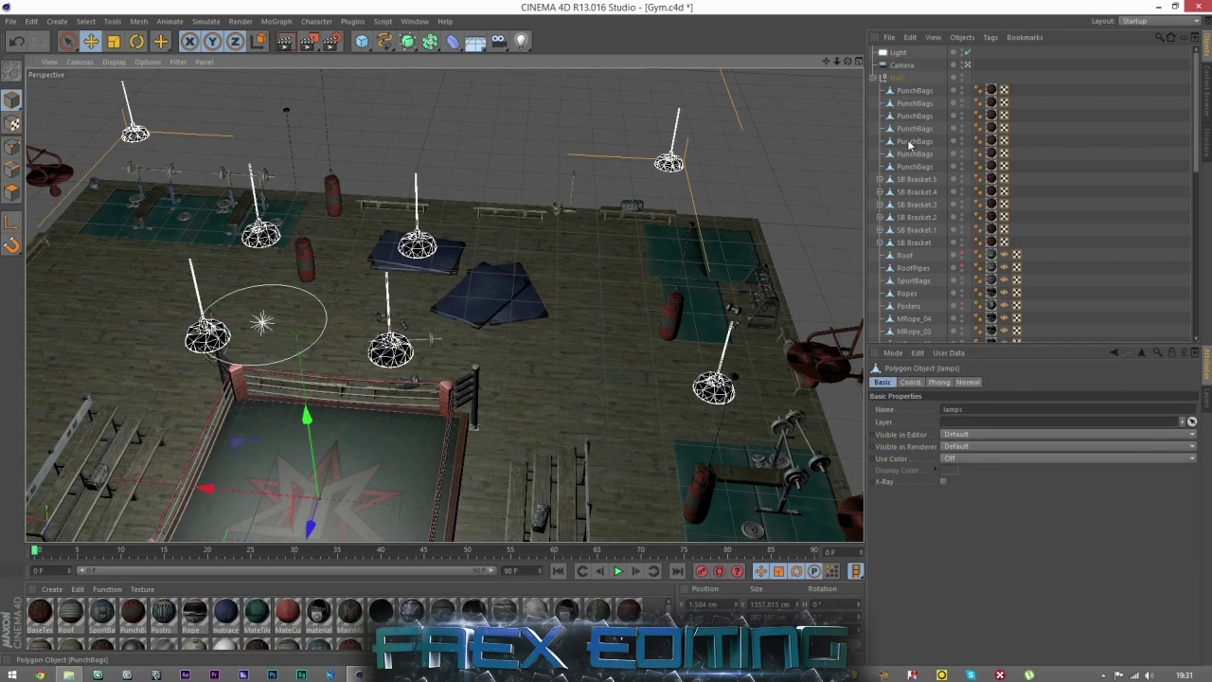
pyautogui.scroll(-6, 912, 146)
pyautogui.click(962, 329)
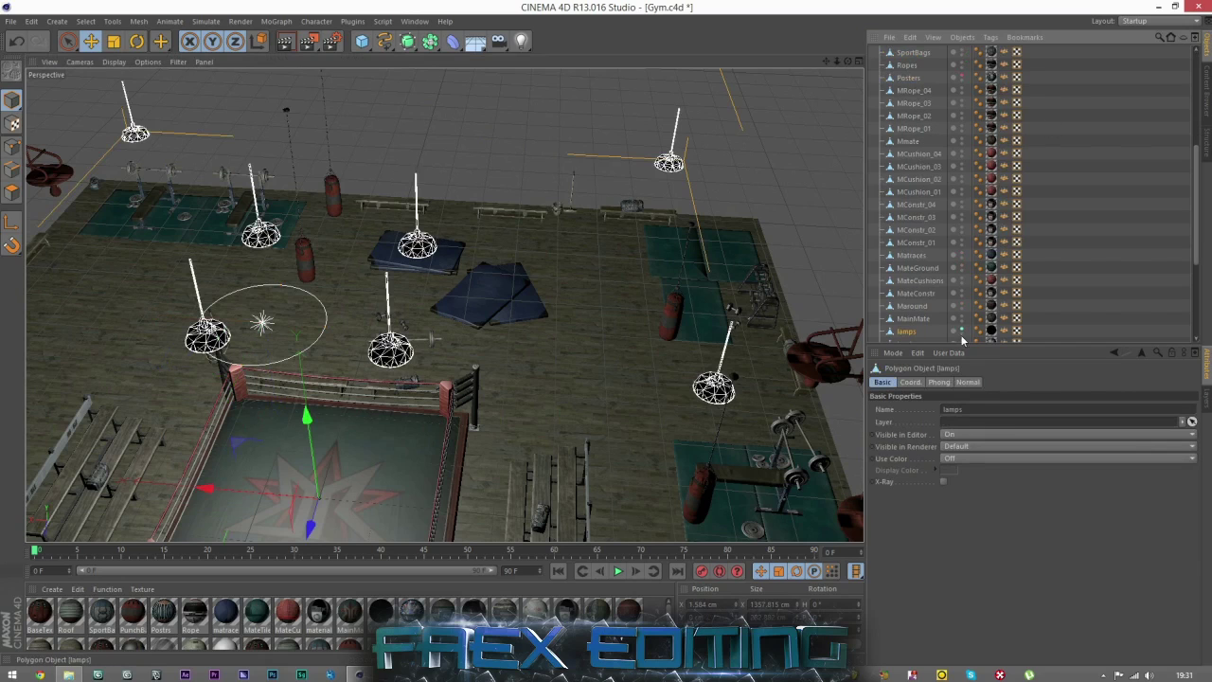
pyautogui.scroll(6, 918, 322)
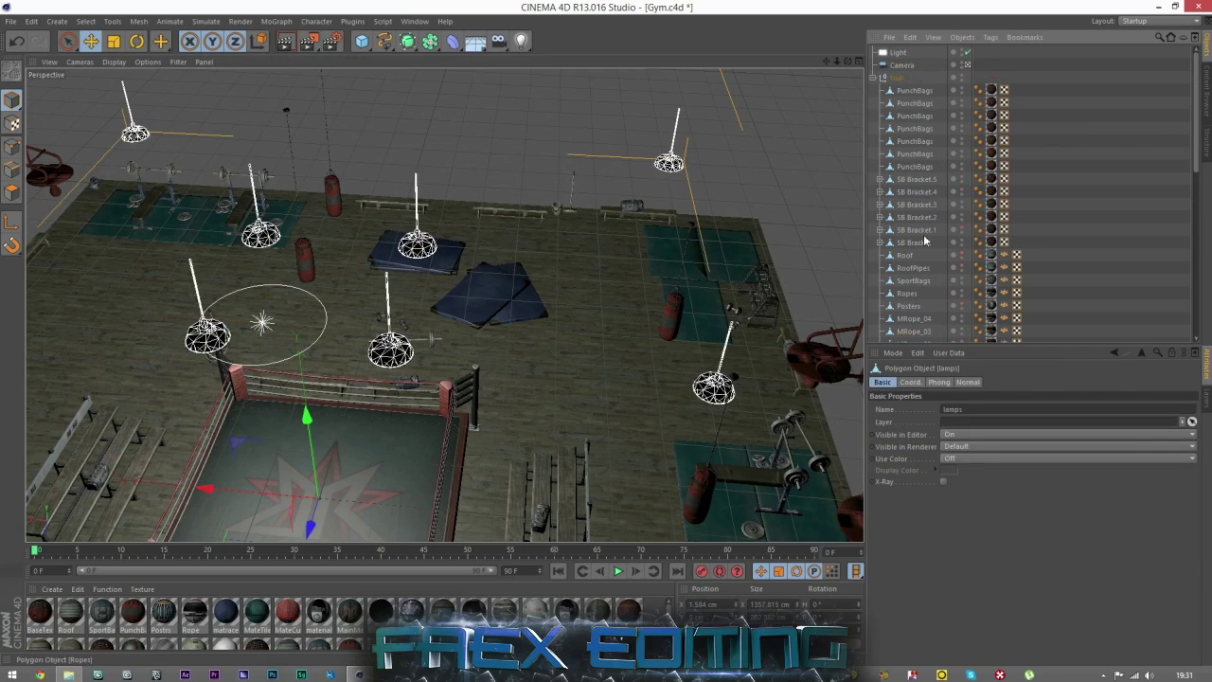
pyautogui.click(962, 78)
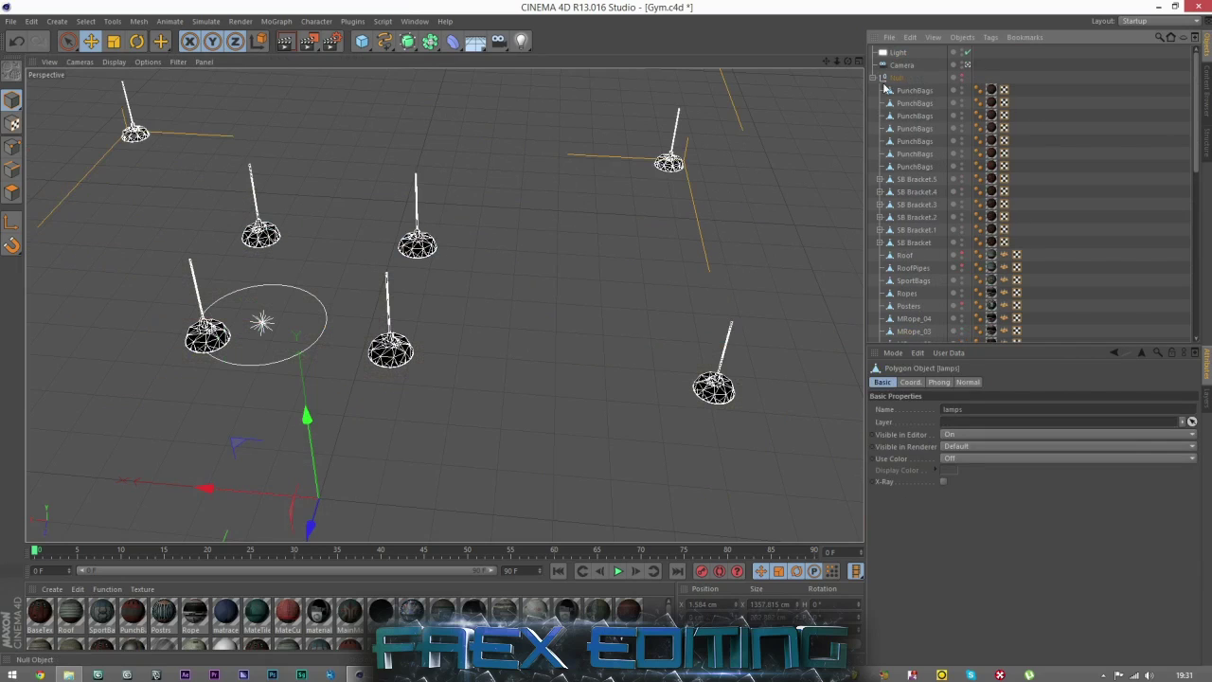
pyautogui.click(946, 80)
pyautogui.scroll(-6, 947, 189)
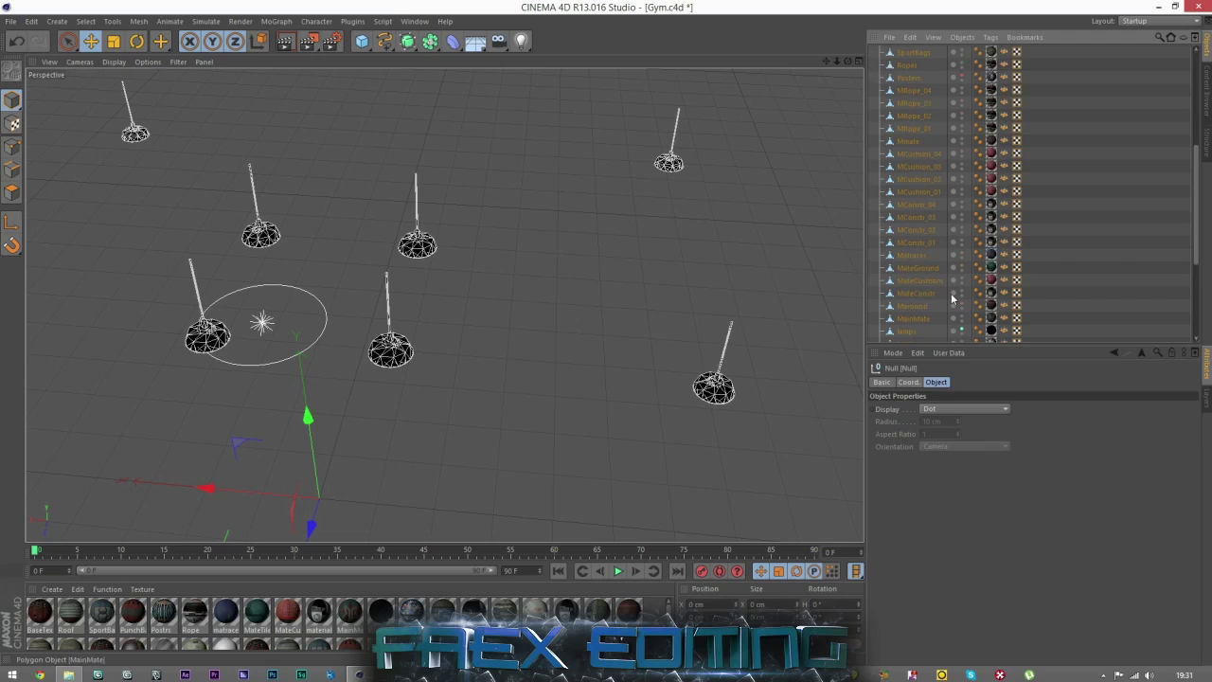
pyautogui.click(909, 331)
pyautogui.click(962, 331)
pyautogui.click(1032, 320)
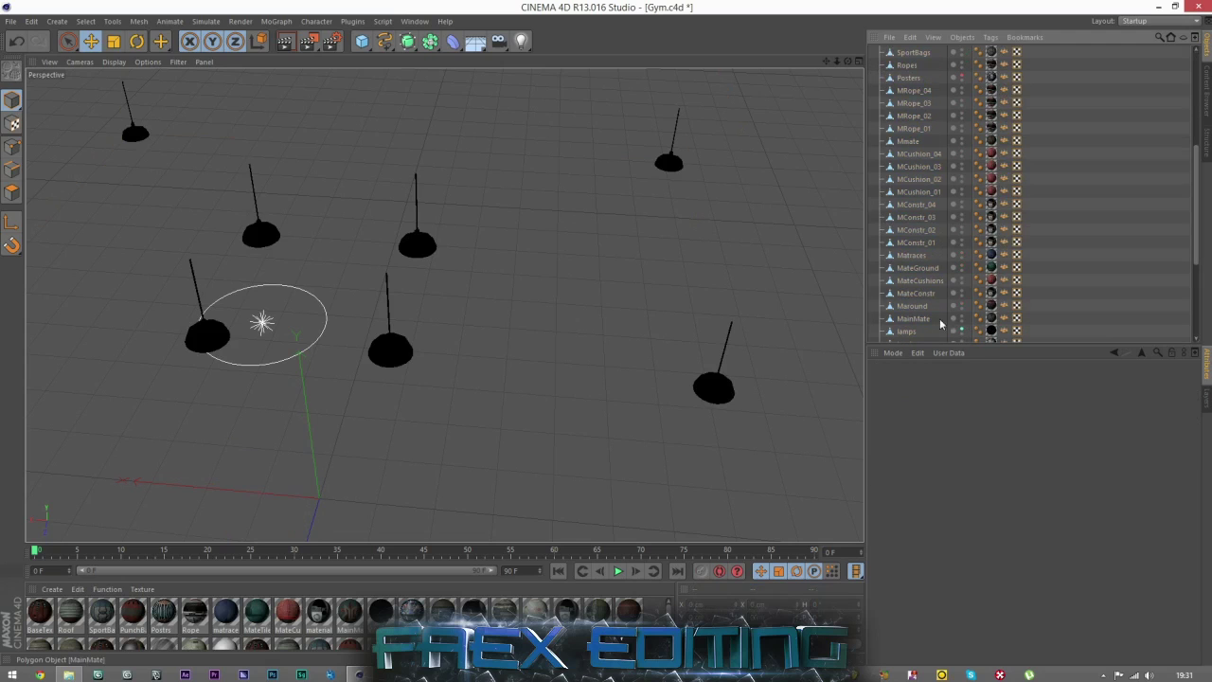
# Step: In the top view, centre the disc light on the upper-right of the four central lamps, at about X 132 cm
pyautogui.moveTo(848, 62); pyautogui.dragTo(603, 233)
pyautogui.middleClick(600, 205)
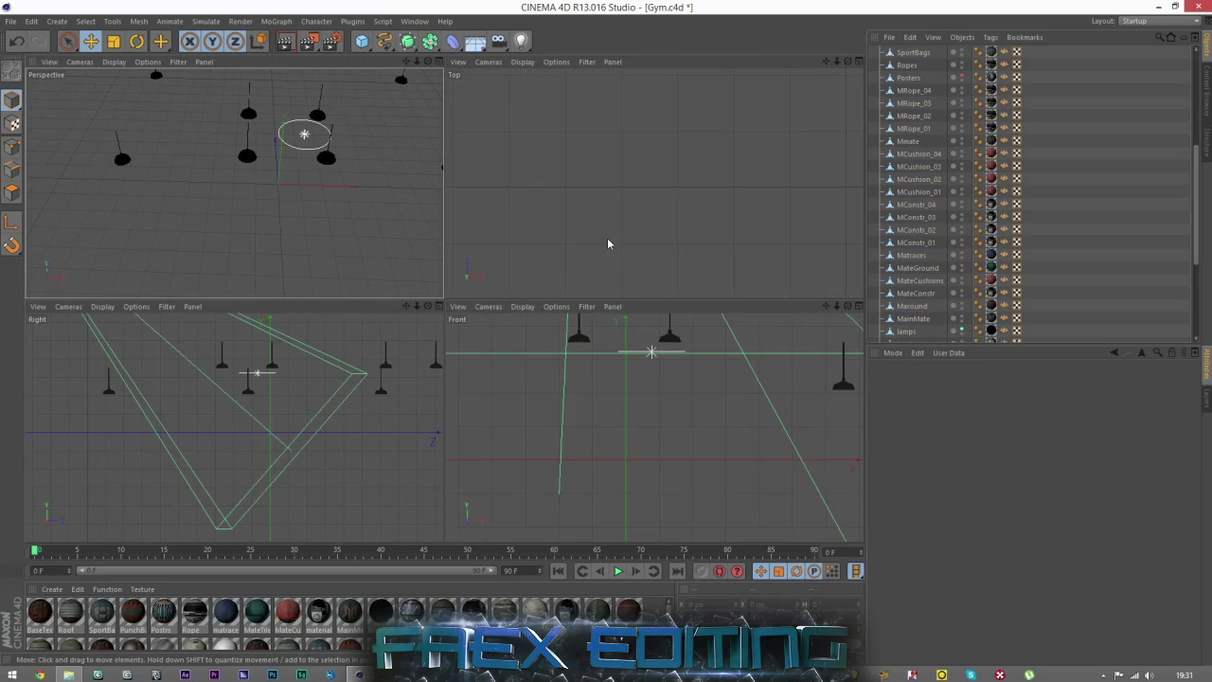
pyautogui.middleClick(610, 216)
pyautogui.scroll(-10, 505, 319)
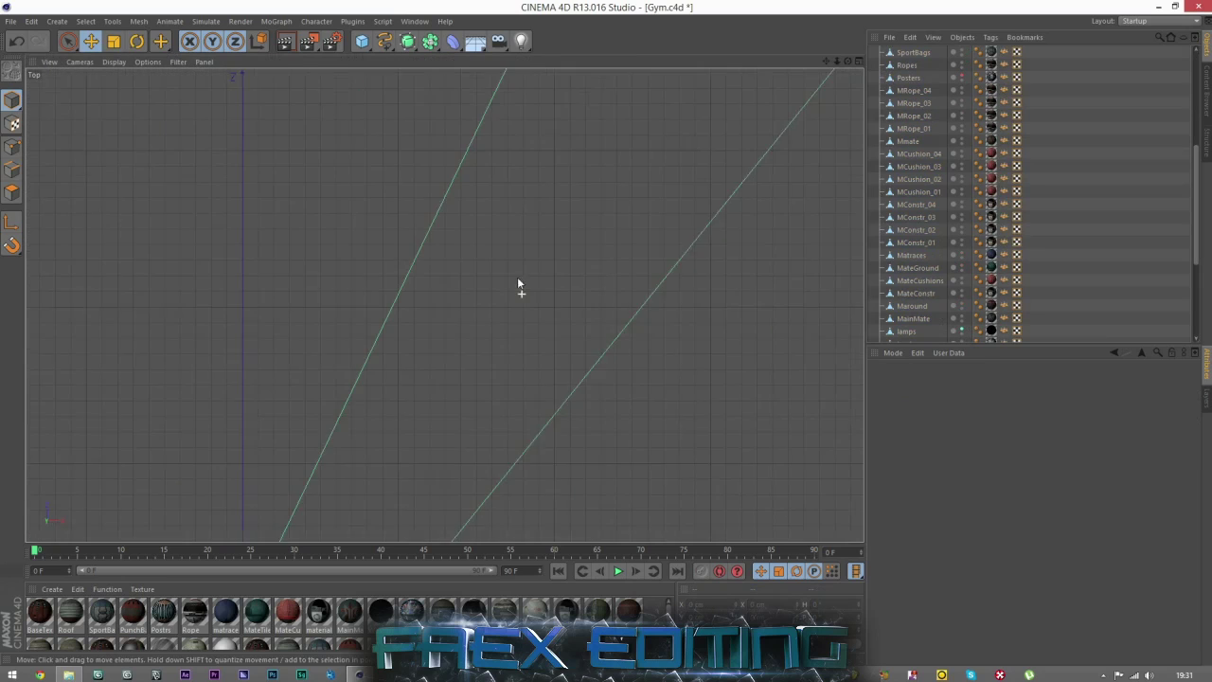
pyautogui.scroll(-3, 506, 268)
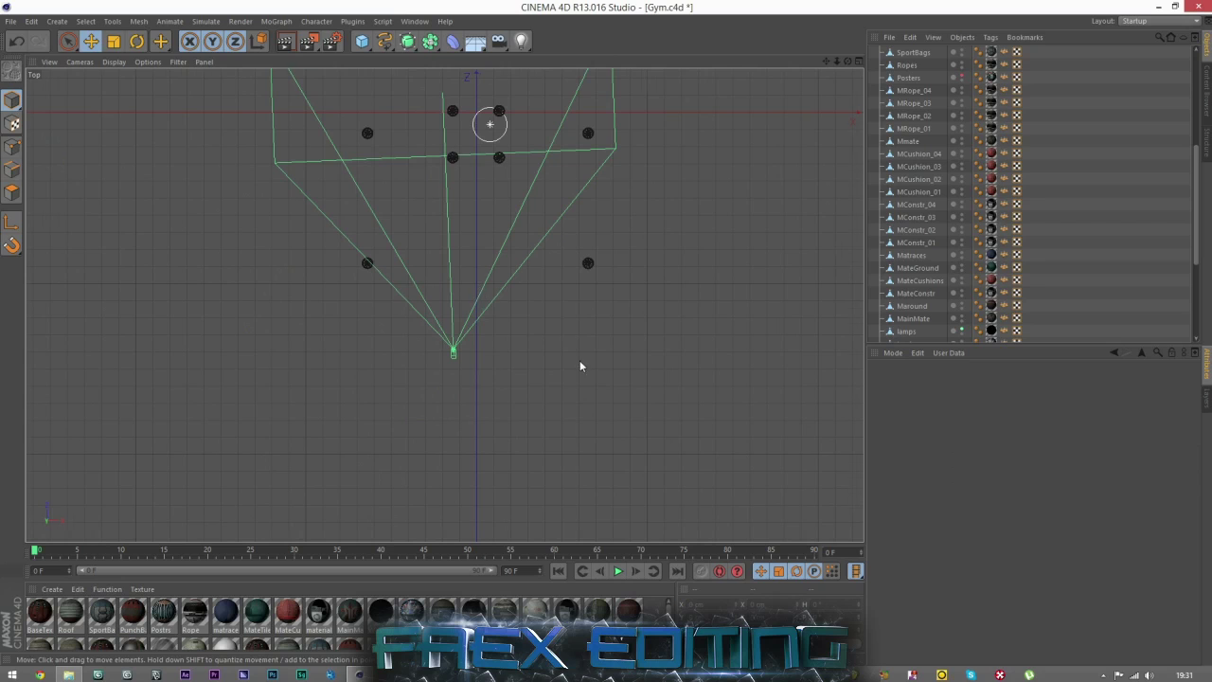
pyautogui.scroll(5, 502, 156)
pyautogui.scroll(6, 899, 66)
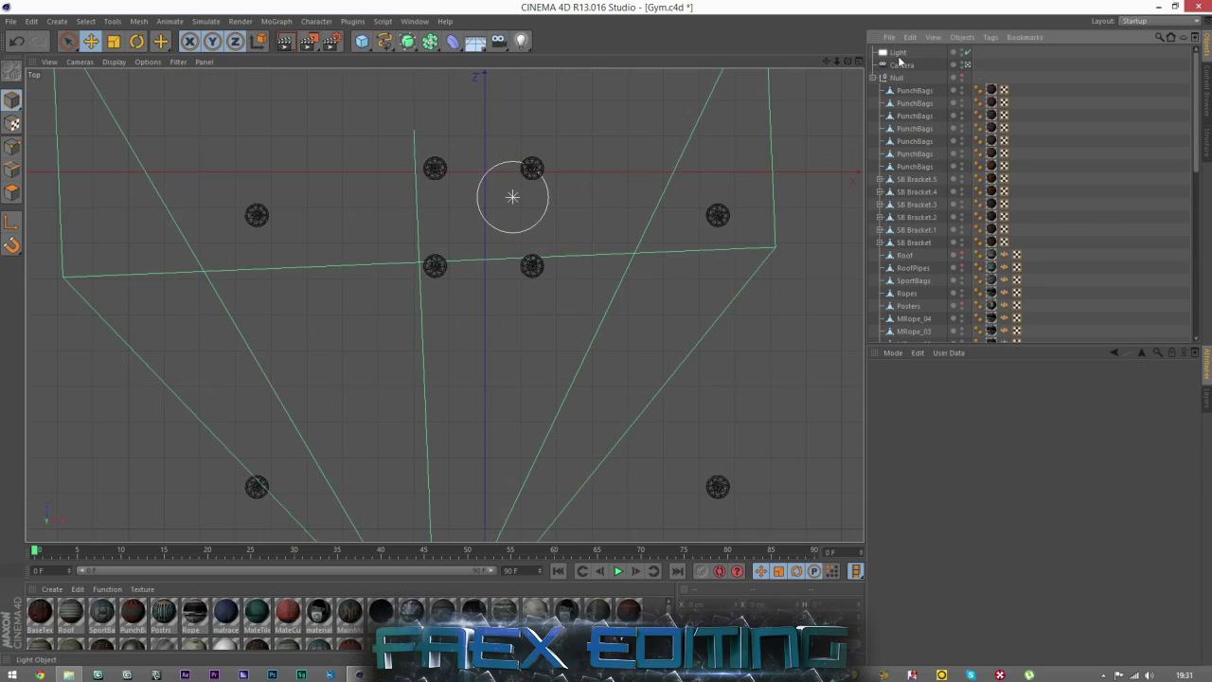
pyautogui.click(898, 53)
pyautogui.scroll(6, 486, 157)
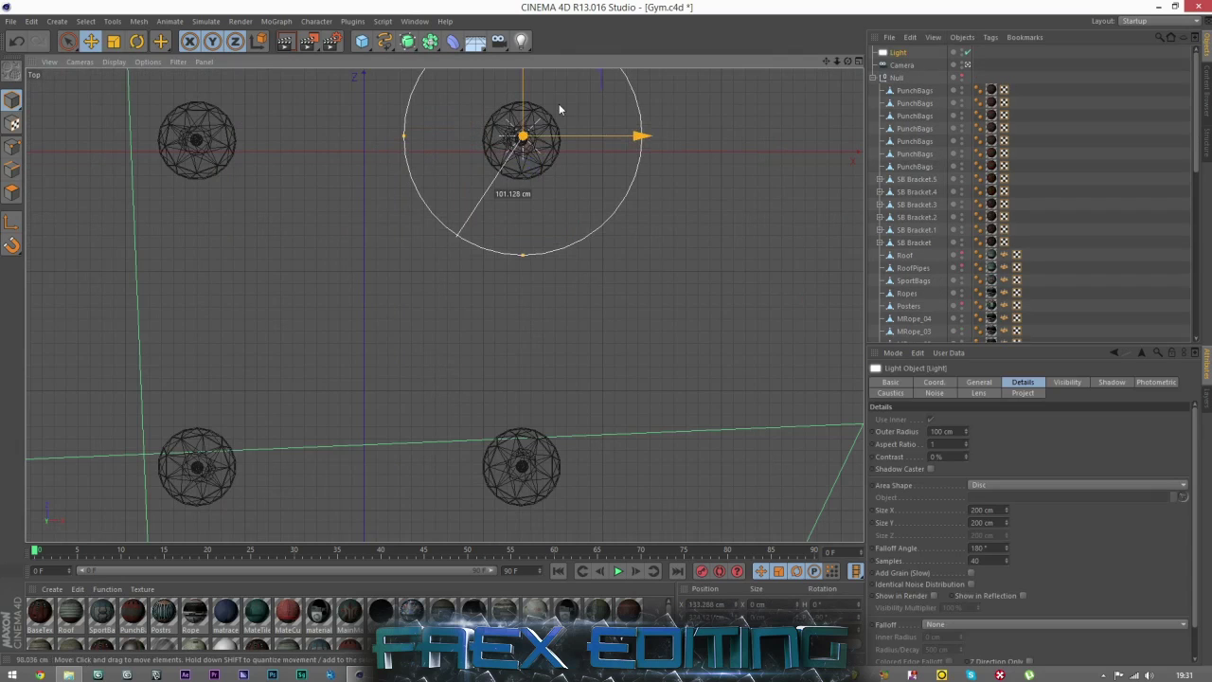
pyautogui.moveTo(559, 105); pyautogui.dragTo(545, 110)
pyautogui.scroll(-2, 508, 154)
pyautogui.scroll(2, 500, 135)
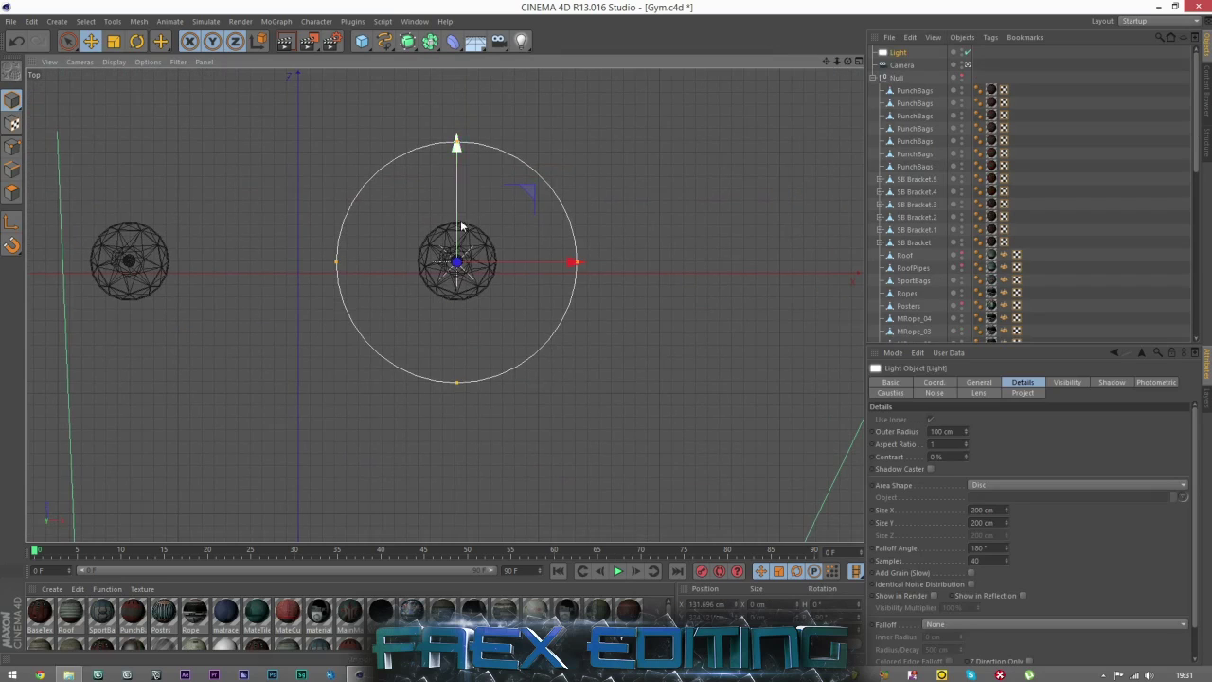
# Step: Fine-centre the disc light on its lamp and scale it down to the lamp's rim, with an outer radius of 33 cm
pyautogui.scroll(6, 463, 229)
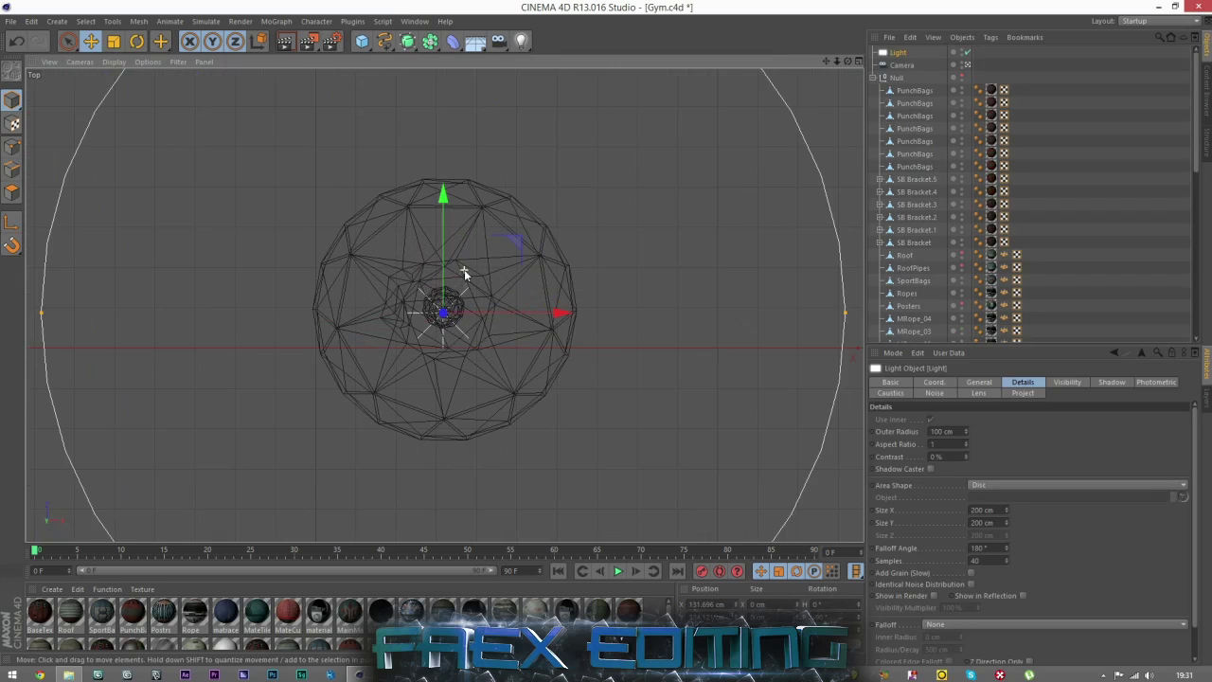
pyautogui.moveTo(471, 288); pyautogui.dragTo(472, 281)
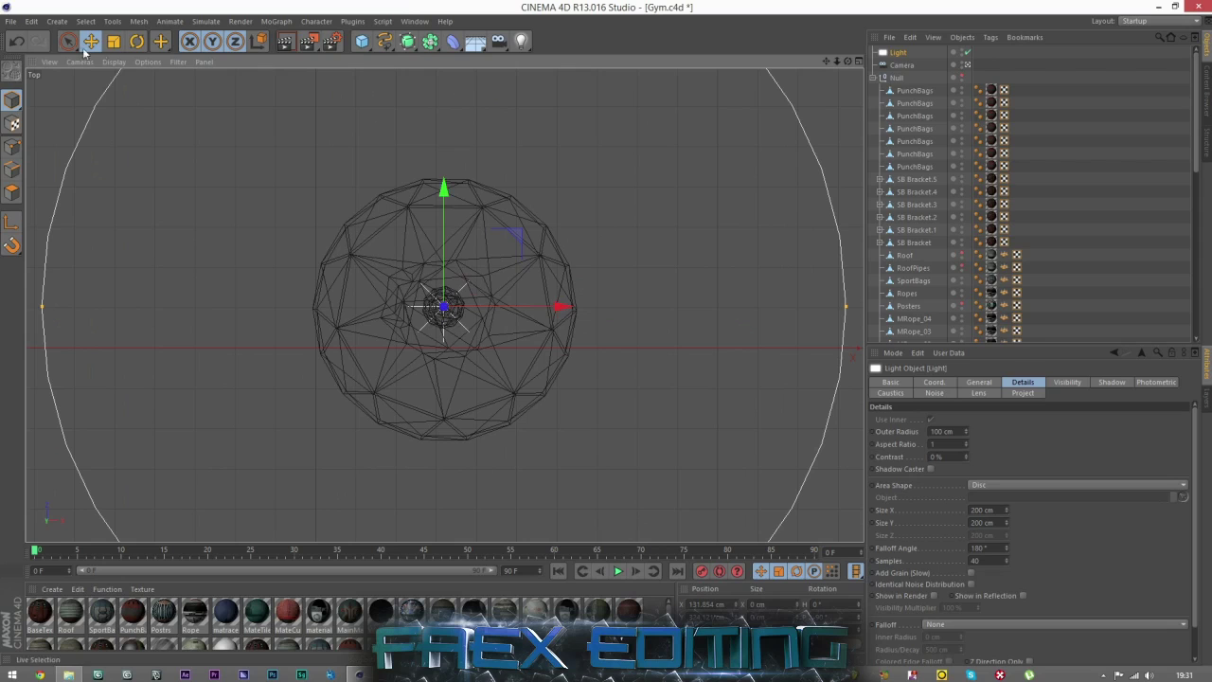
pyautogui.click(114, 41)
pyautogui.moveTo(579, 206); pyautogui.dragTo(230, 271)
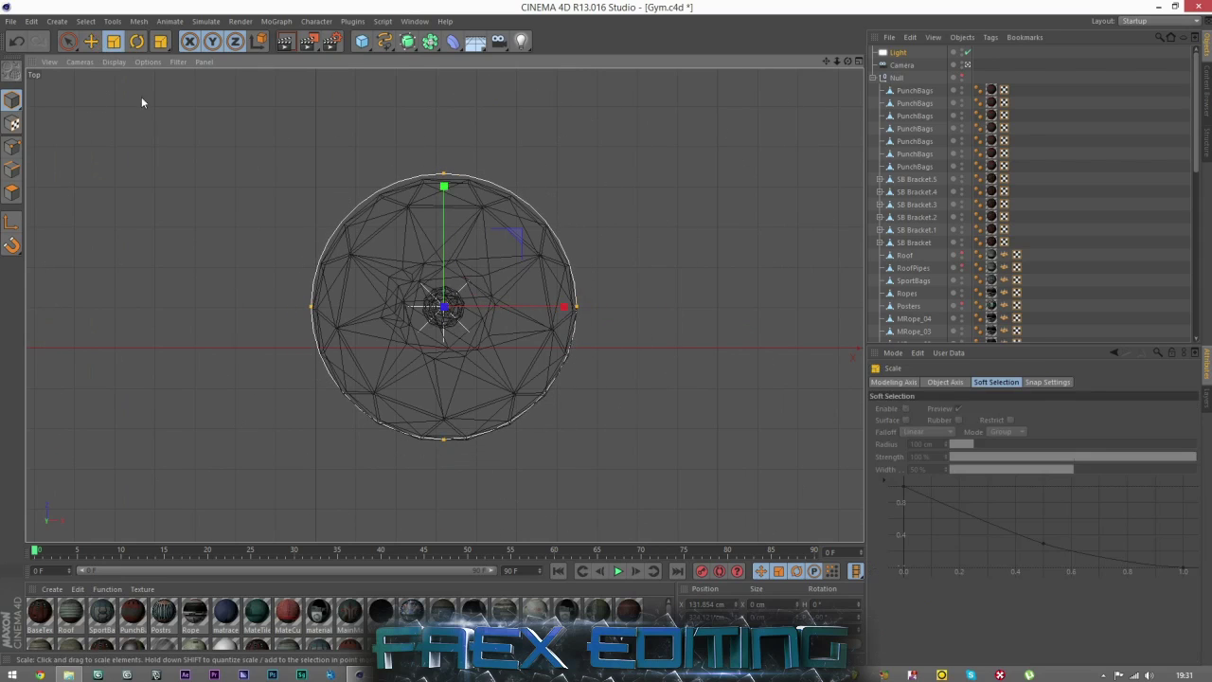
pyautogui.click(91, 41)
# Step: In the perspective view, raise the disc light vertically until it sits at the lower rim of its lamp
pyautogui.middleClick(235, 197)
pyautogui.middleClick(189, 164)
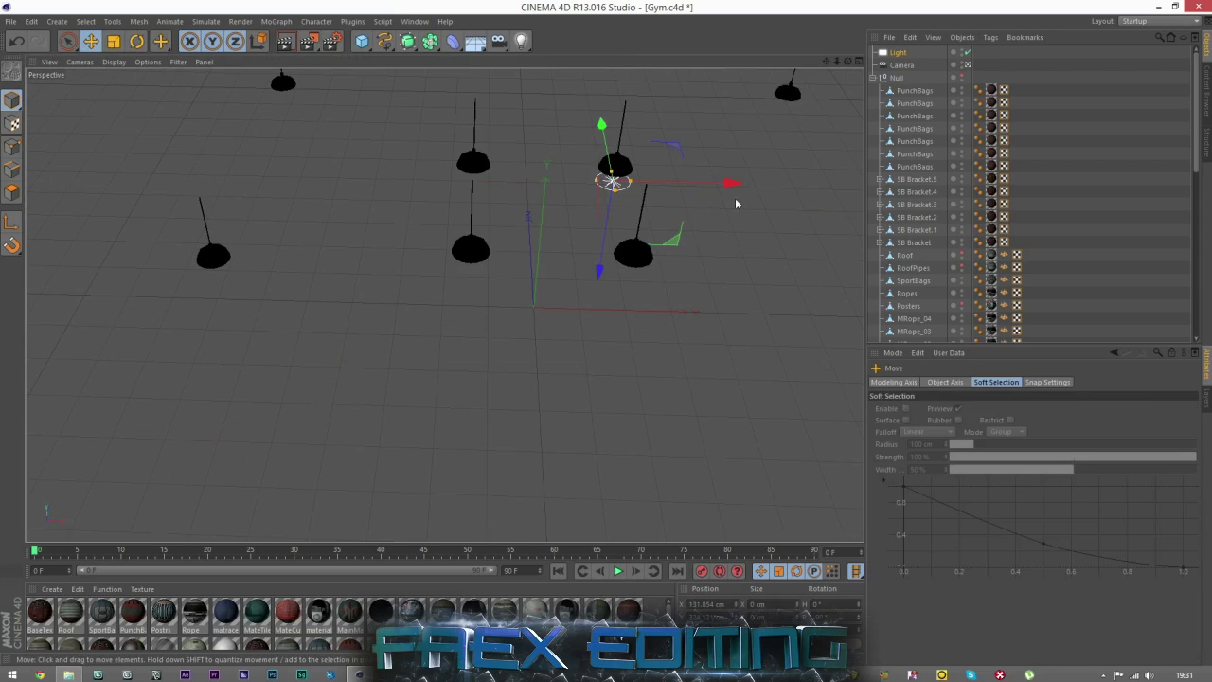
pyautogui.scroll(4, 739, 187)
pyautogui.keyDown('alt'); pyautogui.moveTo(739, 187); pyautogui.dragTo(684, 239); pyautogui.keyUp('alt')
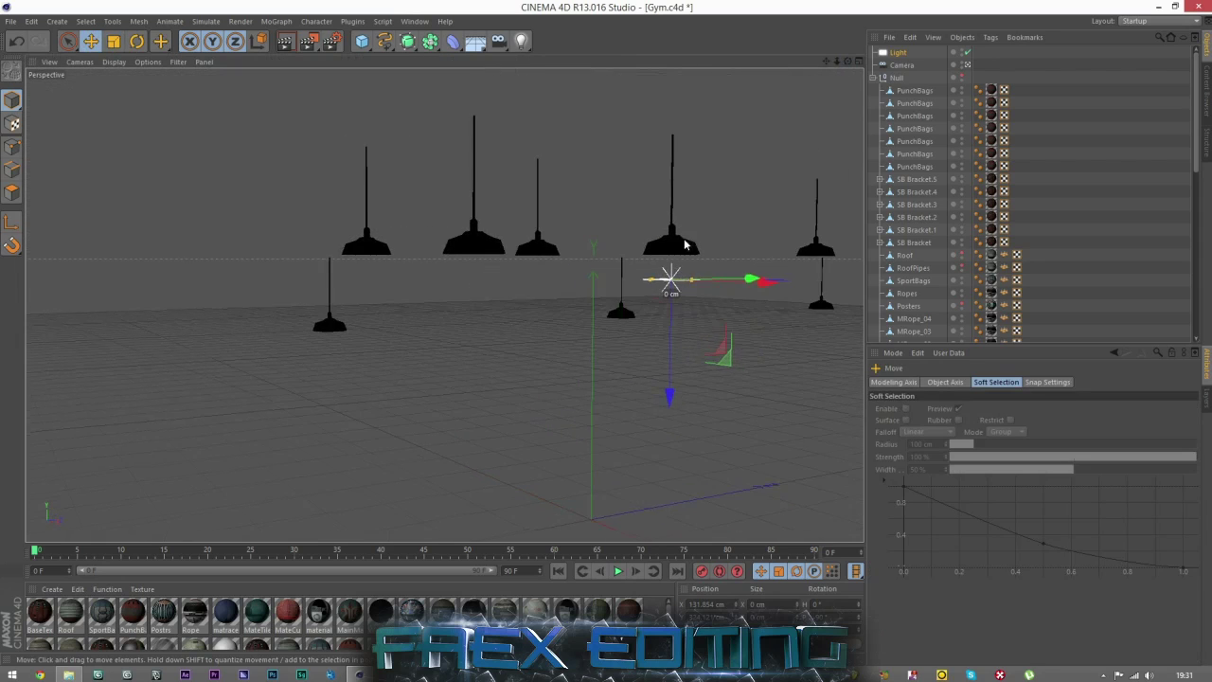
pyautogui.scroll(3, 684, 252)
pyautogui.moveTo(665, 317); pyautogui.dragTo(668, 286)
pyautogui.hotkey('ctrl', 'z')
# Step: Make the parent Null visible in the editor and reselect the disc light to check it within the gym
pyautogui.moveTo(847, 61); pyautogui.dragTo(937, 99)
pyautogui.click(962, 76)
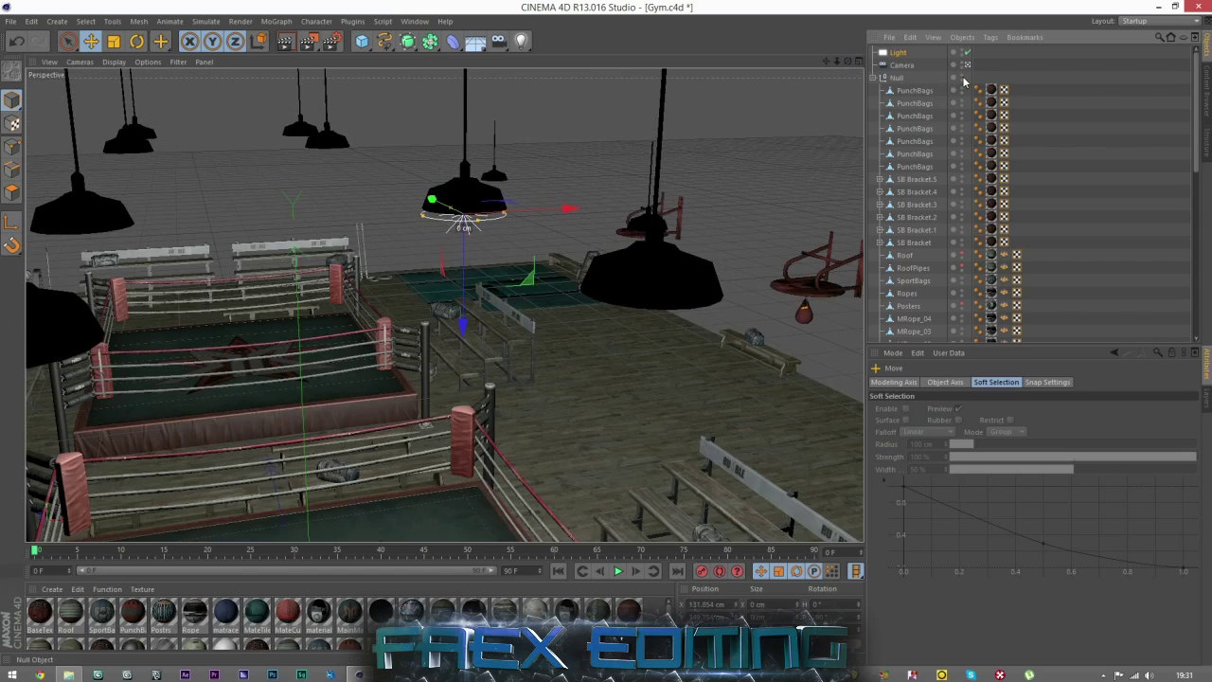
pyautogui.click(1077, 146)
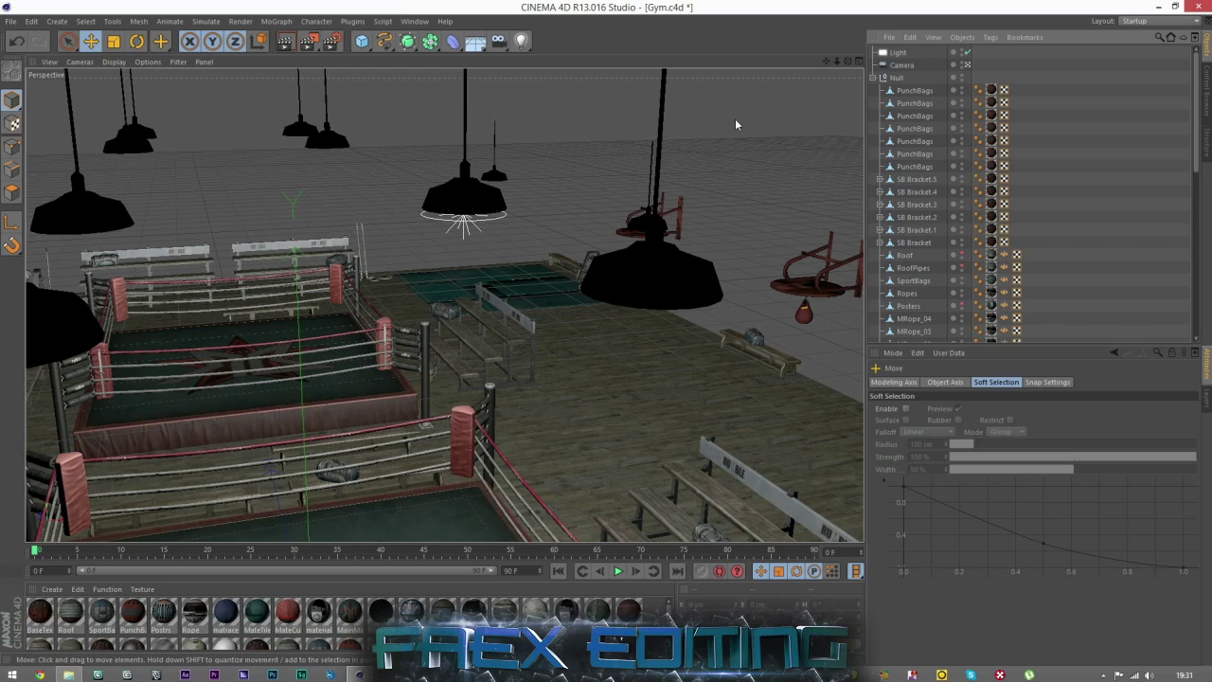
pyautogui.click(898, 53)
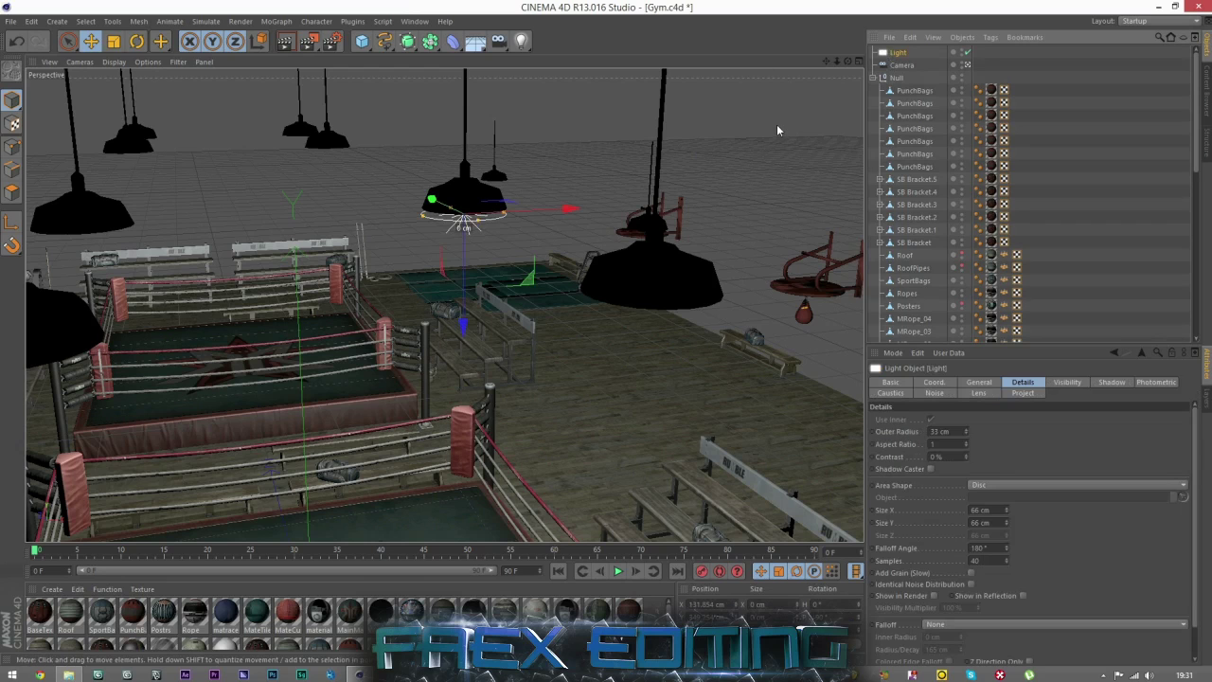
pyautogui.moveTo(847, 62); pyautogui.dragTo(947, 142)
pyautogui.moveTo(443, 304); pyautogui.dragTo(443, 304)
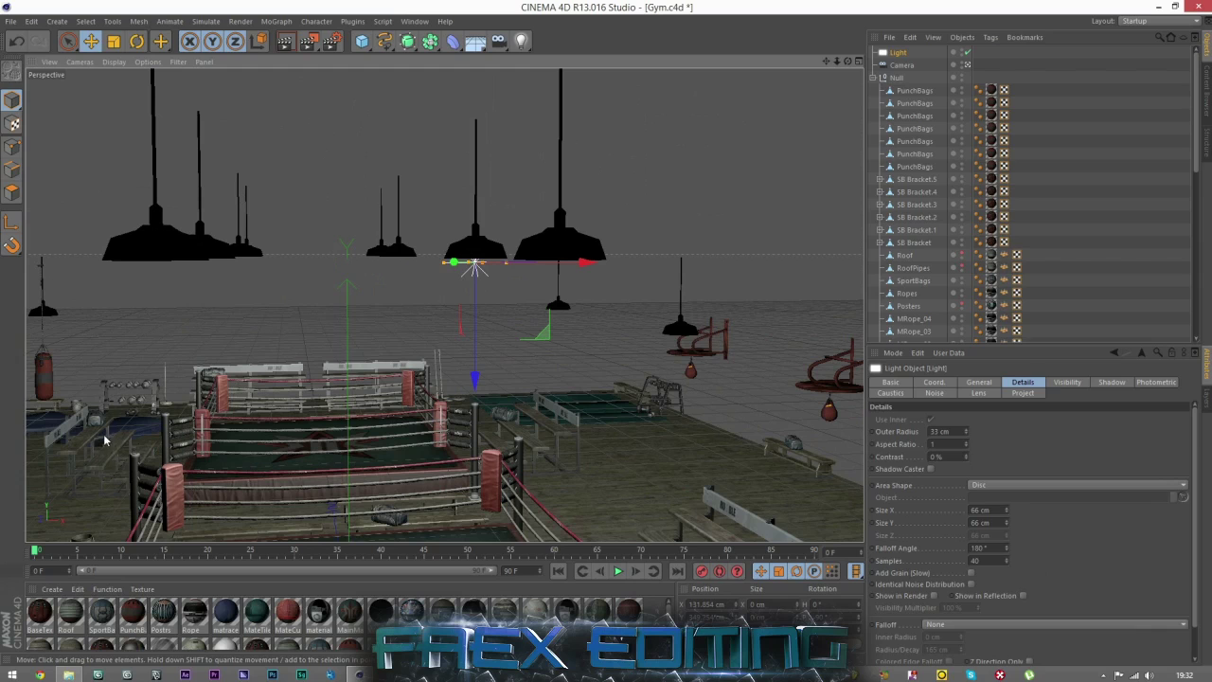
pyautogui.keyDown('alt'); pyautogui.moveTo(723, 417); pyautogui.dragTo(438, 344); pyautogui.keyUp('alt')
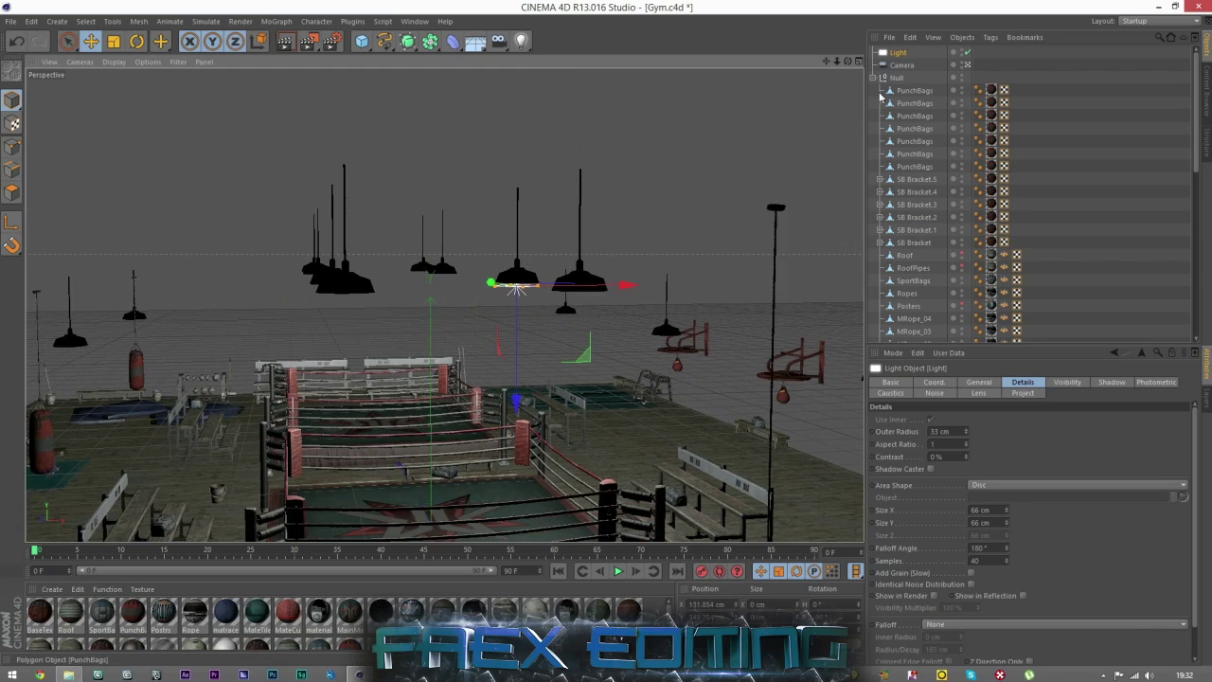
# Step: Set the disc light's falloff to Inverse Square (Physically Accurate)
pyautogui.rightClick(968, 54)
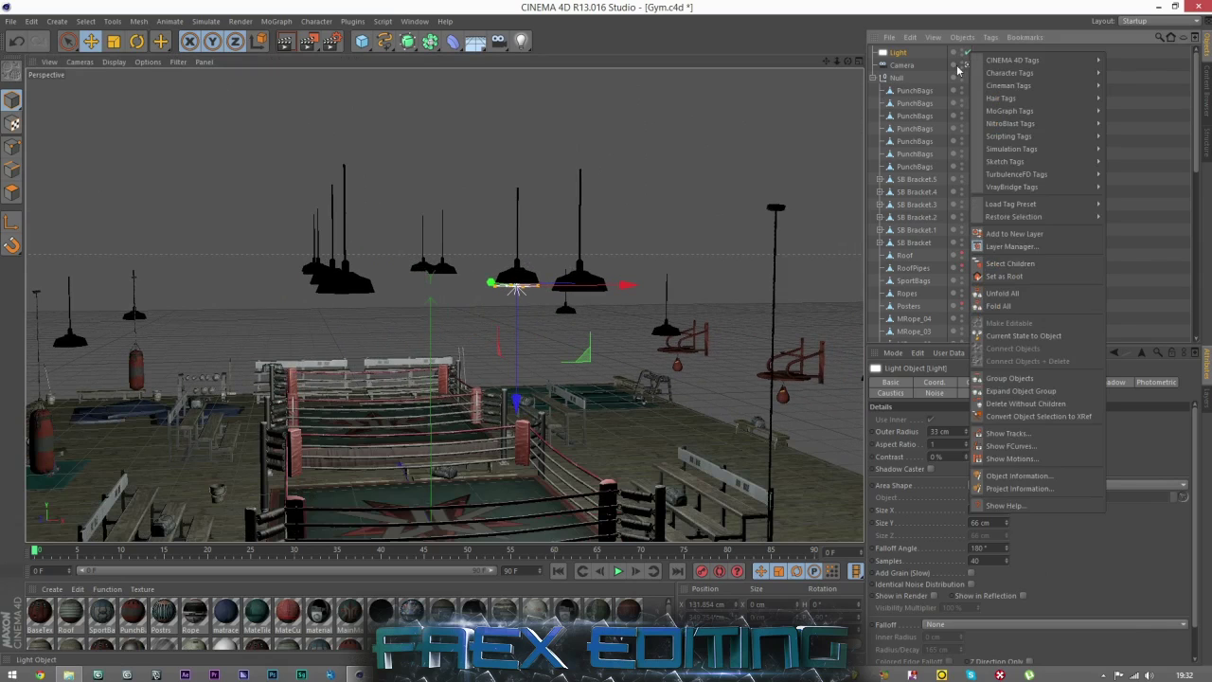
pyautogui.moveTo(1041, 60)
pyautogui.click(908, 55)
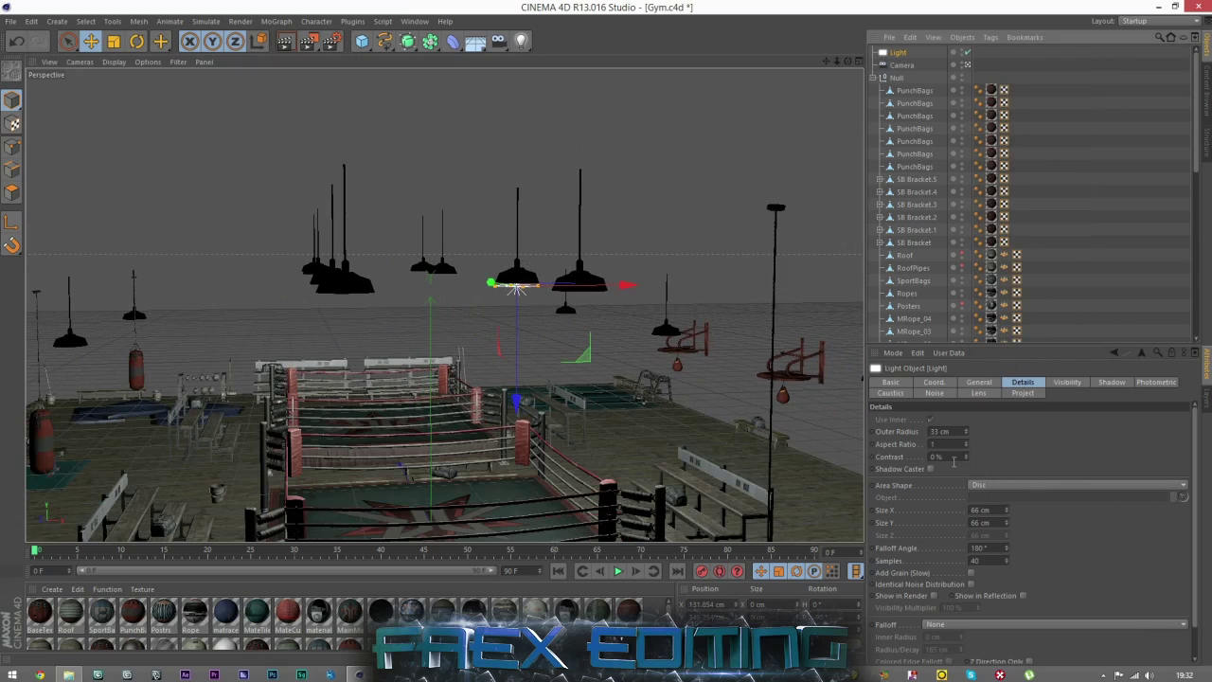
pyautogui.click(939, 625)
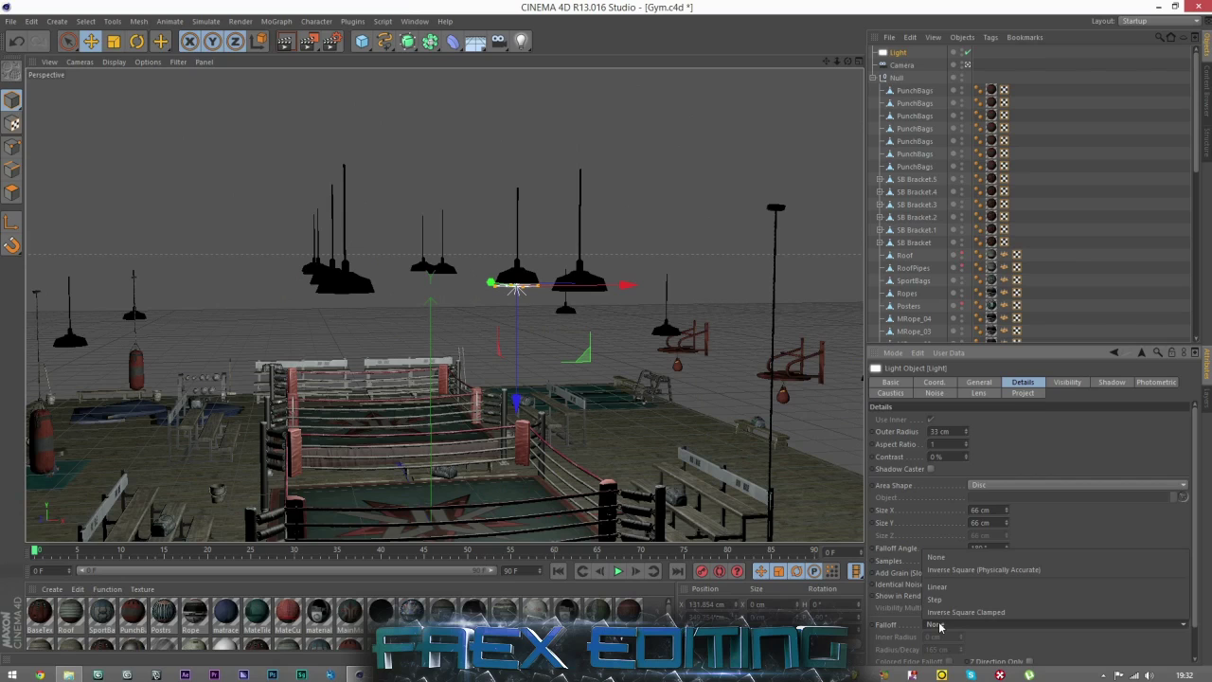
pyautogui.click(964, 570)
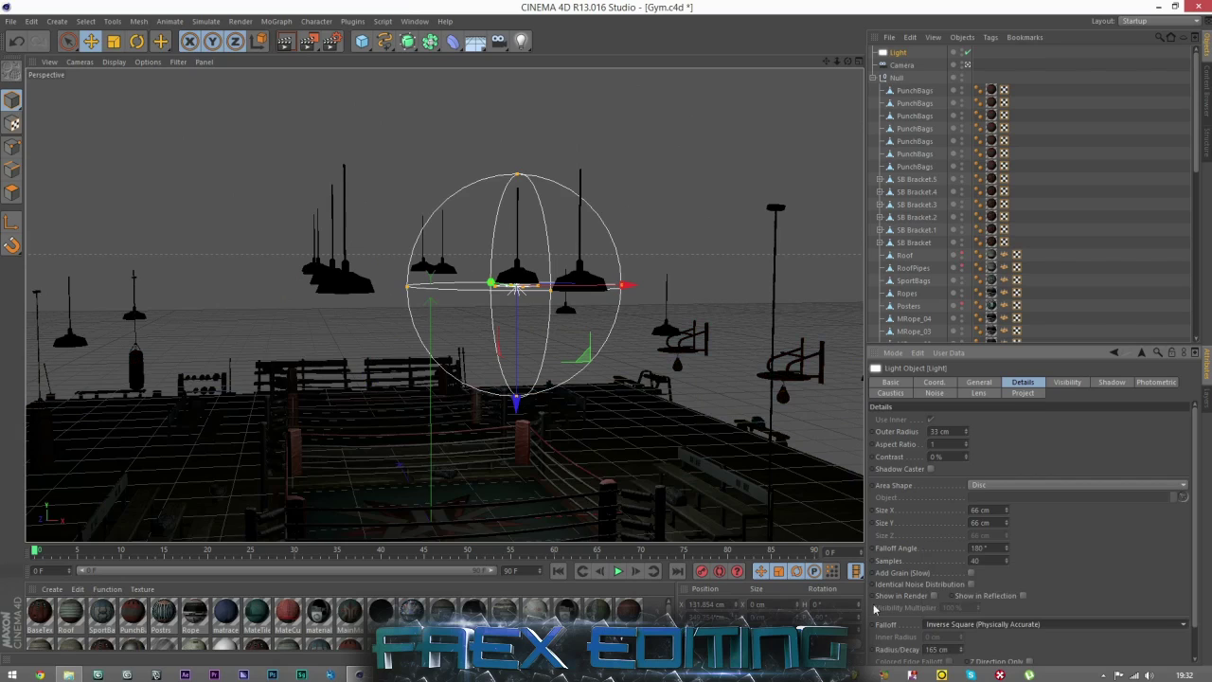
# Step: Enlarge the light's falloff sphere to a radius/decay of about 198 cm and return to the Move tool
pyautogui.moveTo(848, 61); pyautogui.dragTo(848, 95)
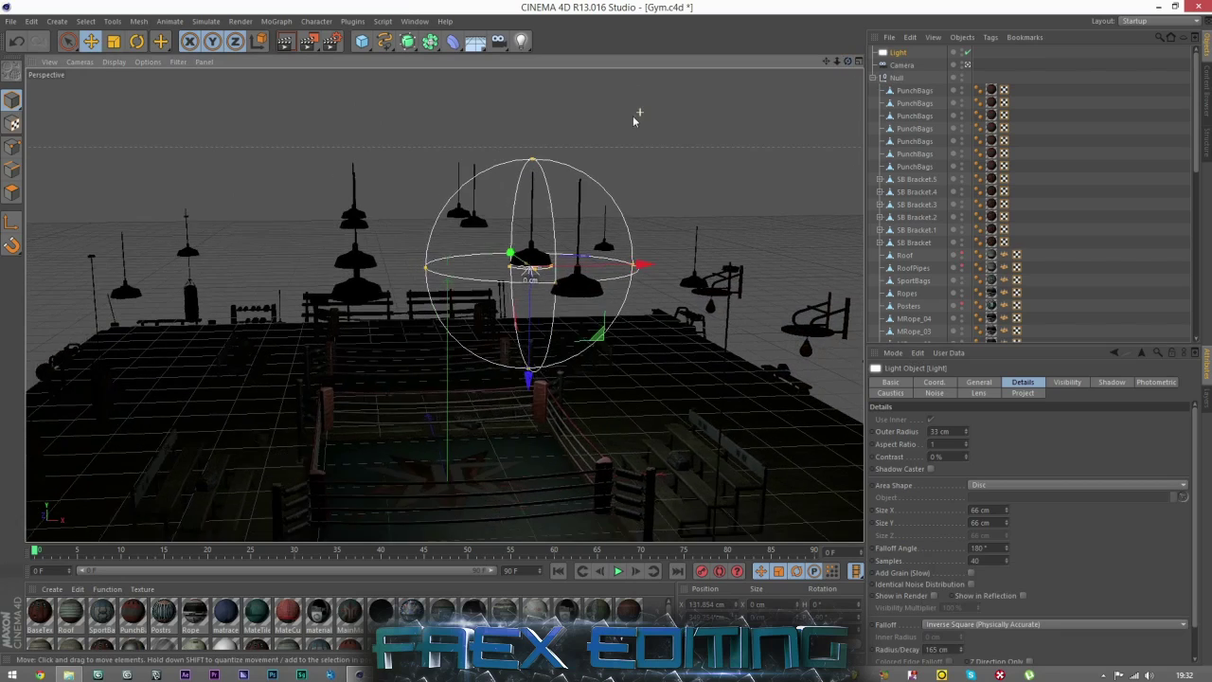
pyautogui.scroll(-2, 636, 117)
pyautogui.scroll(2, 513, 258)
pyautogui.moveTo(464, 237); pyautogui.dragTo(379, 299)
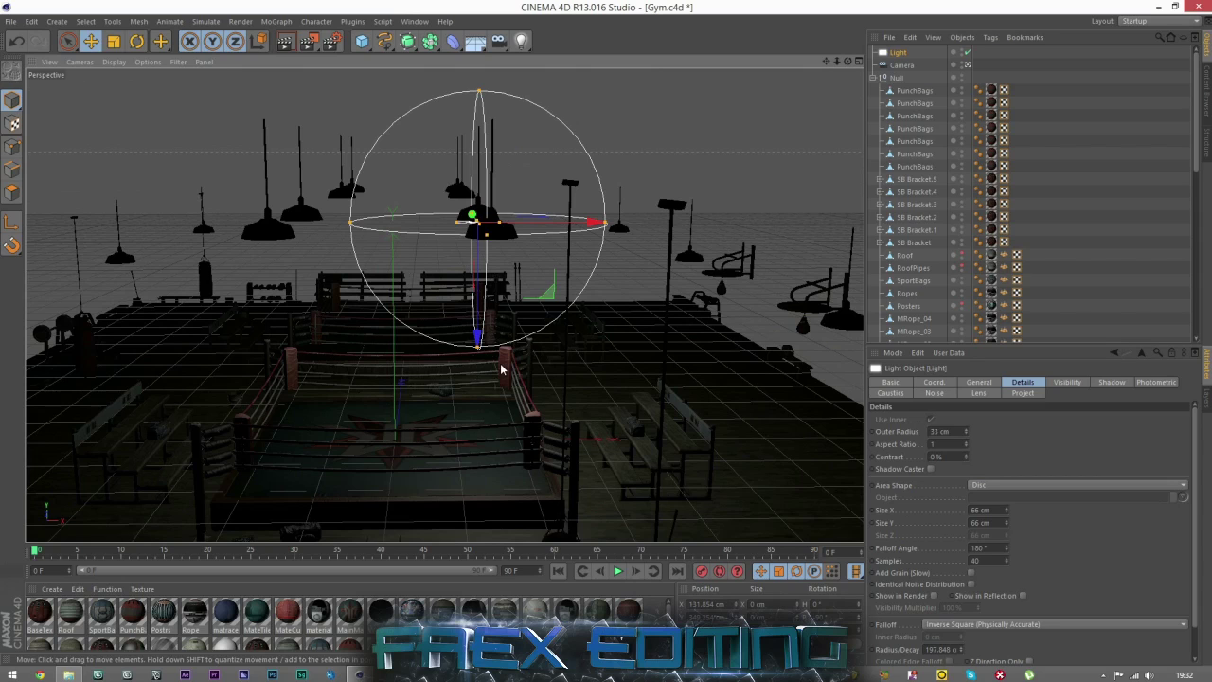
pyautogui.click(91, 40)
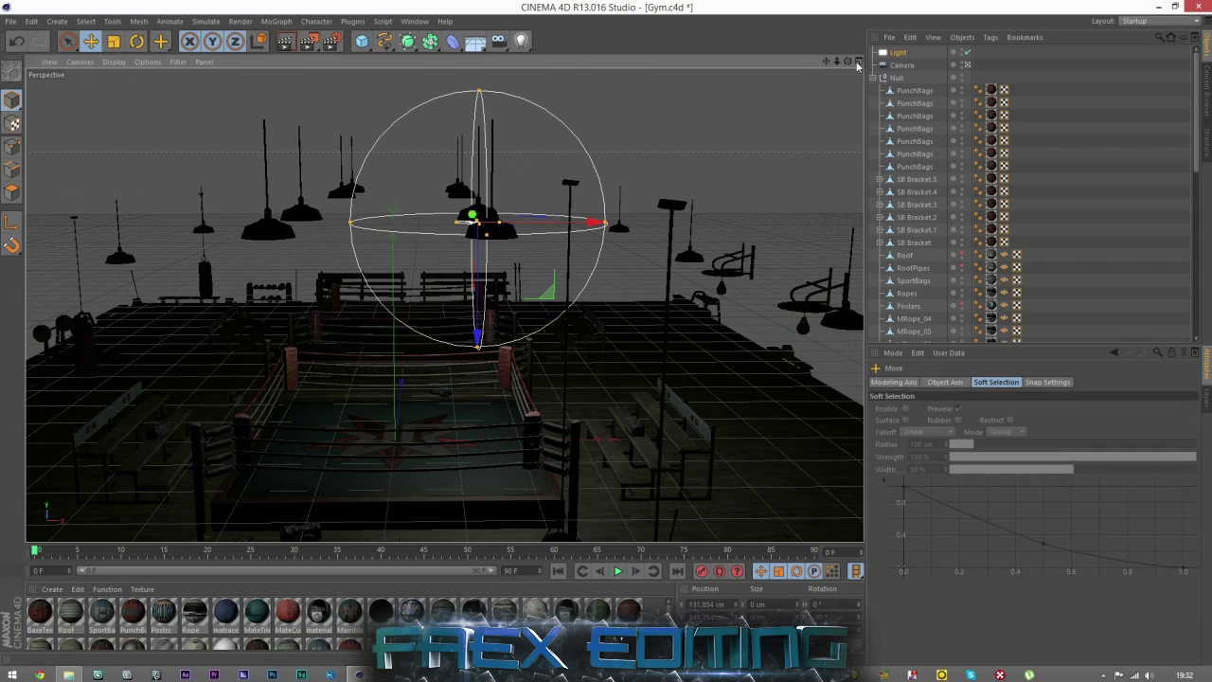
# Step: Hide the parent Null in the editor and frame the lamps around the disc light in the top view
pyautogui.moveTo(857, 63); pyautogui.dragTo(296, 250)
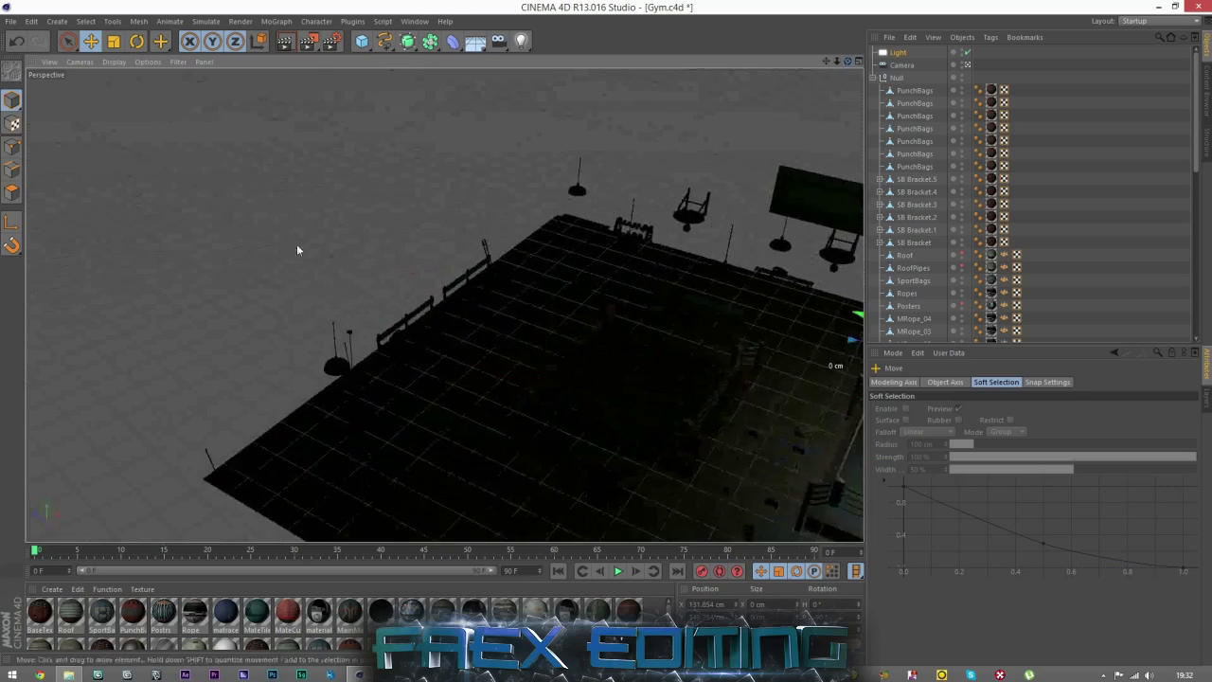
pyautogui.scroll(-4, 297, 245)
pyautogui.scroll(5, 762, 403)
pyautogui.moveTo(847, 62); pyautogui.dragTo(674, 0)
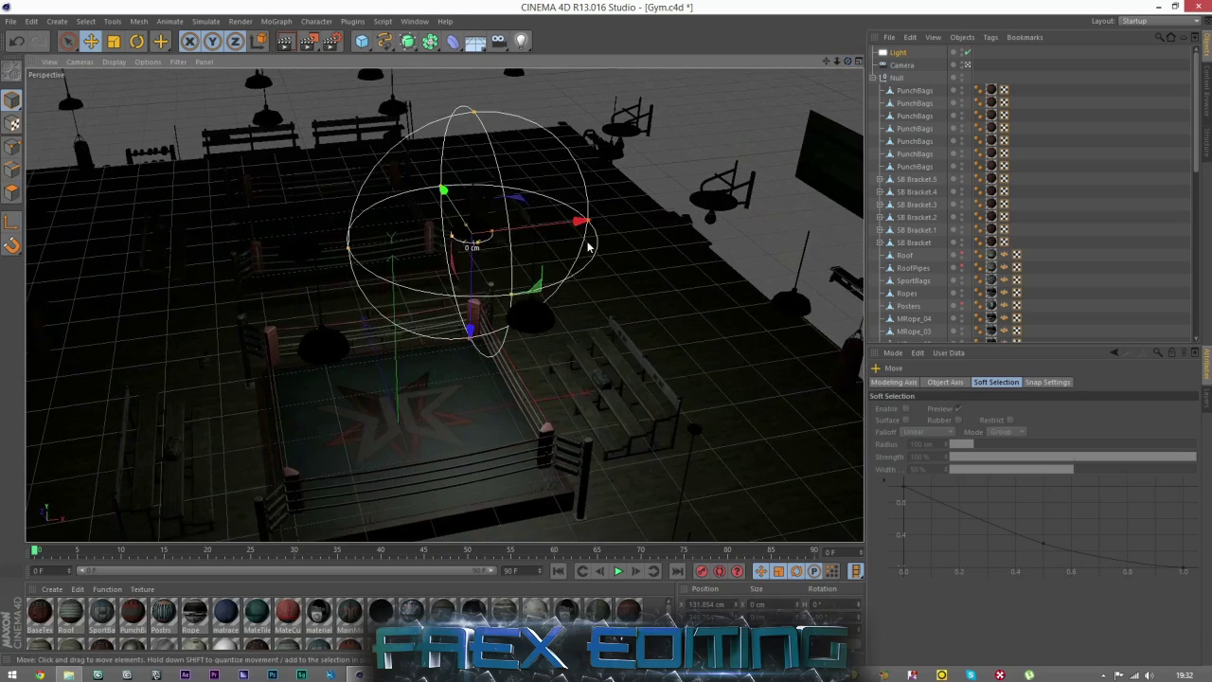
pyautogui.middleClick(583, 224)
pyautogui.middleClick(638, 203)
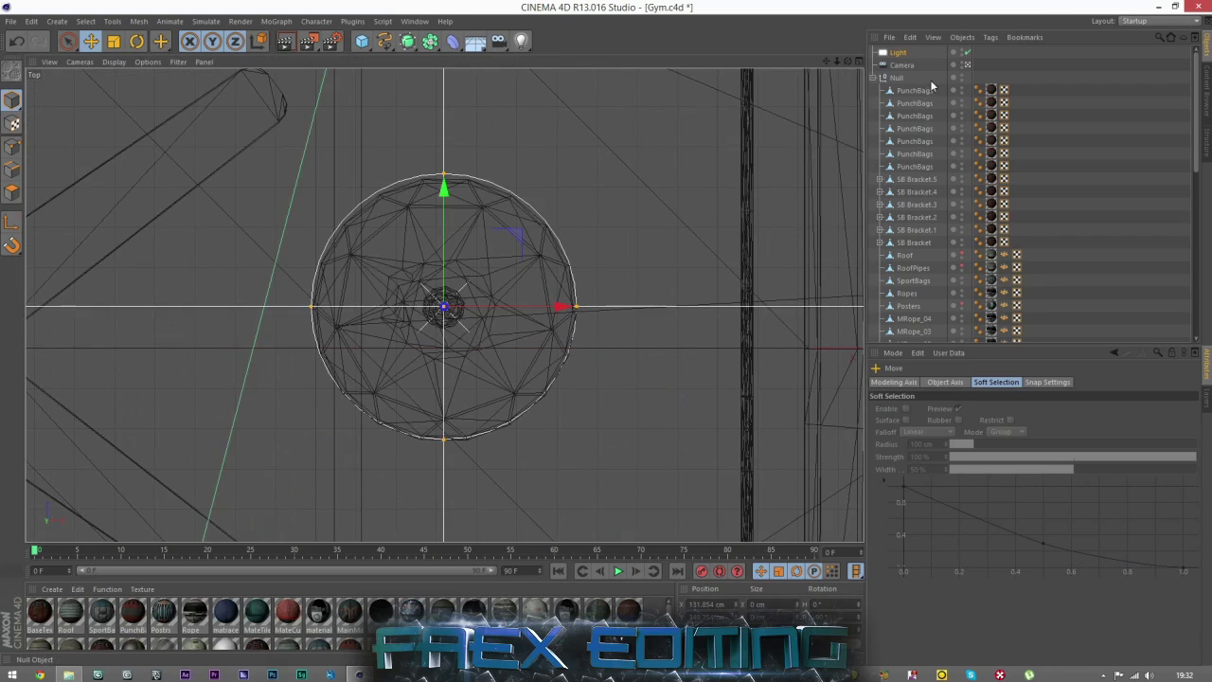
pyautogui.scroll(-8, 576, 271)
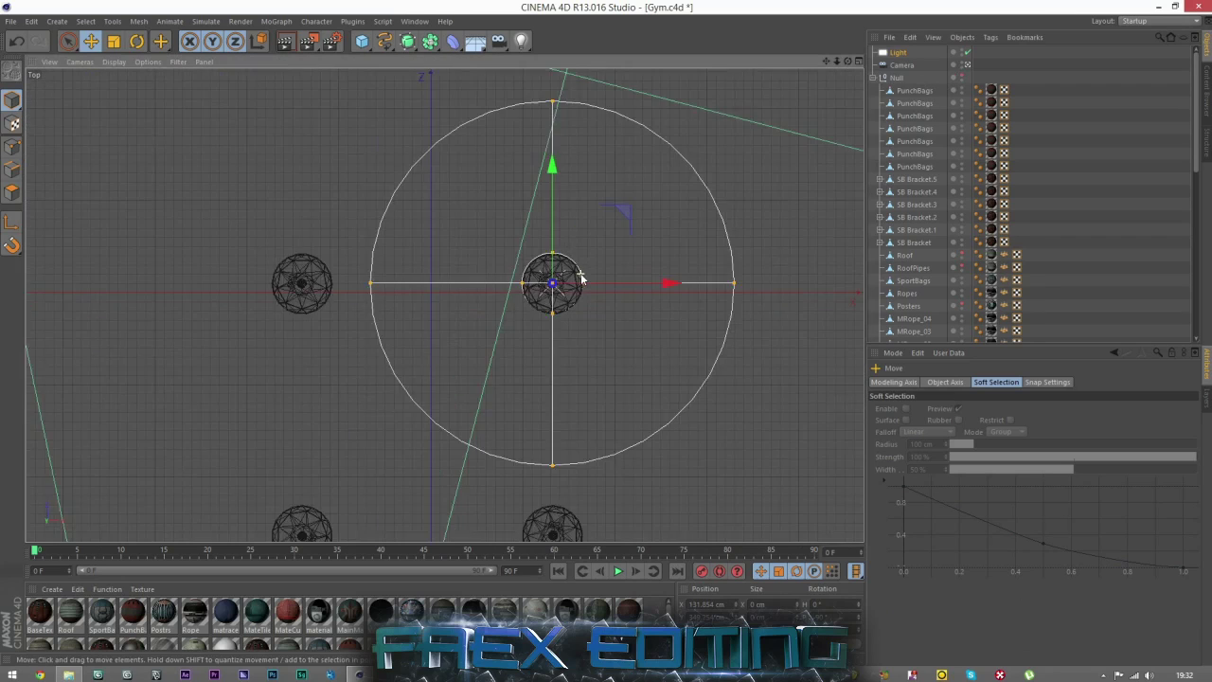
pyautogui.scroll(-3, 431, 285)
pyautogui.scroll(6, 531, 284)
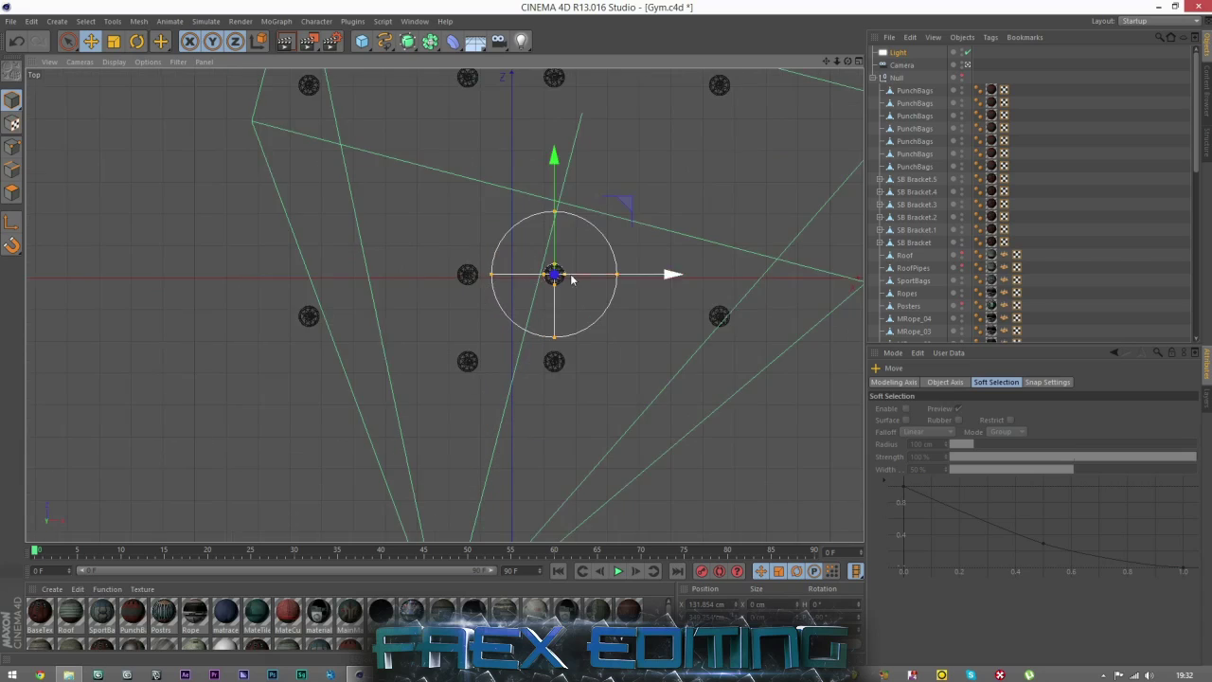
# Step: Duplicate the disc light onto the other three lamps of the central group of four
pyautogui.keyDown('ctrl'); pyautogui.moveTo(549, 233); pyautogui.dragTo(566, 357); pyautogui.keyUp('ctrl')
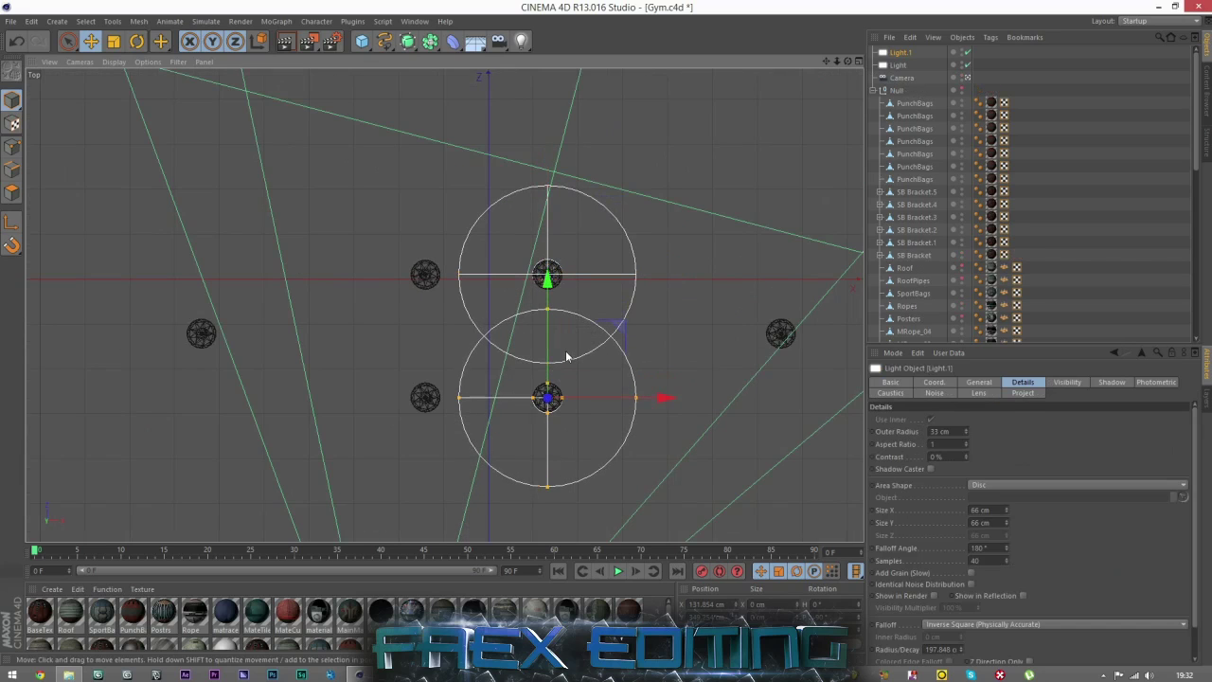
pyautogui.keyDown('ctrl'); pyautogui.moveTo(615, 399); pyautogui.dragTo(486, 408); pyautogui.keyUp('ctrl')
pyautogui.keyDown('ctrl'); pyautogui.moveTo(425, 350); pyautogui.dragTo(432, 230); pyautogui.keyUp('ctrl')
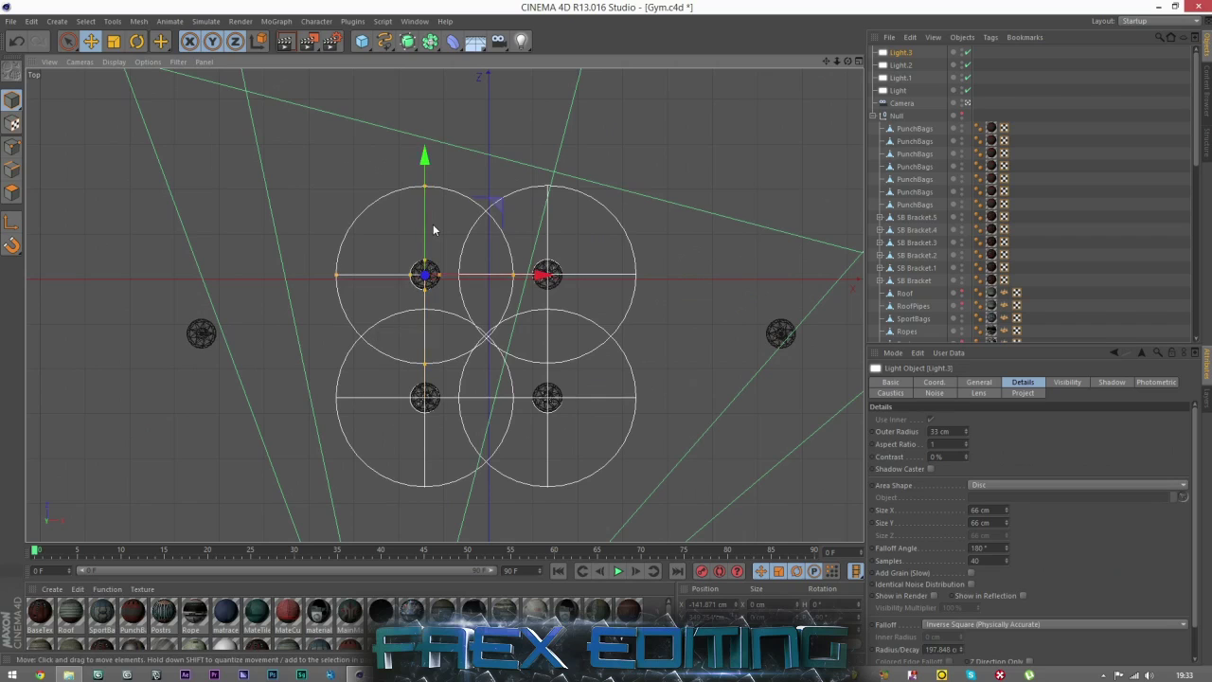
# Step: Copy all four disc lights and move the duplicates along Z onto the second group of four lamps
pyautogui.scroll(-5, 477, 188)
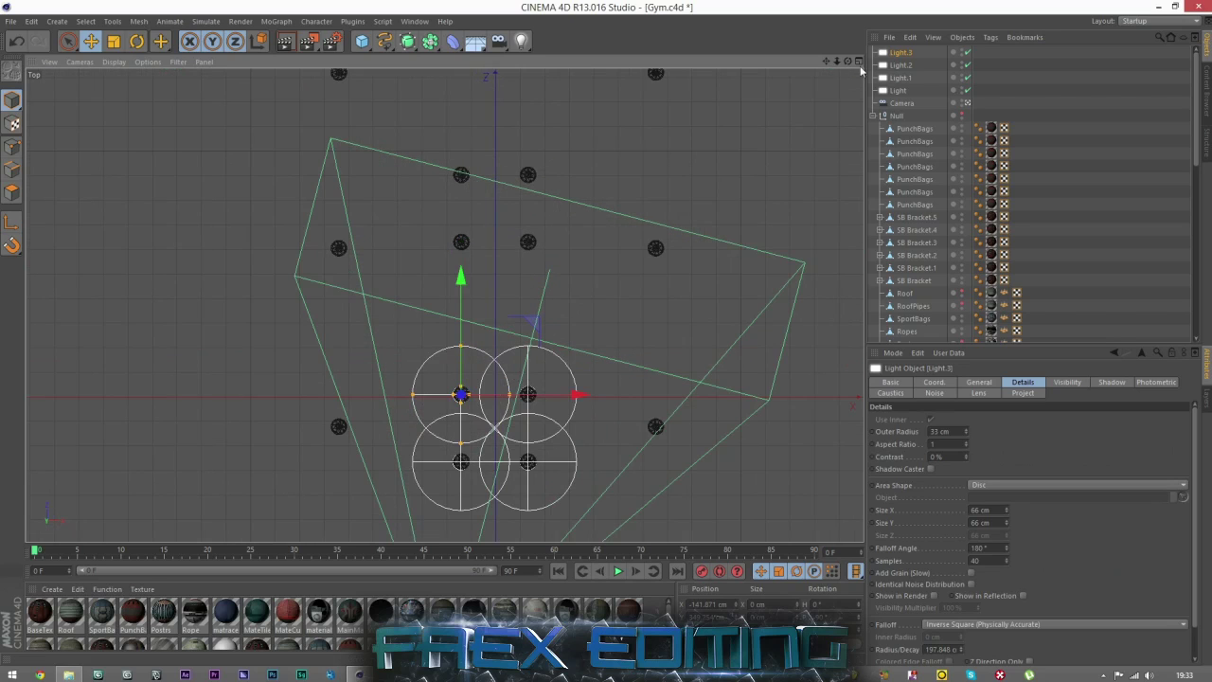
pyautogui.keyDown('shift'); pyautogui.click(900, 90); pyautogui.keyUp('shift')
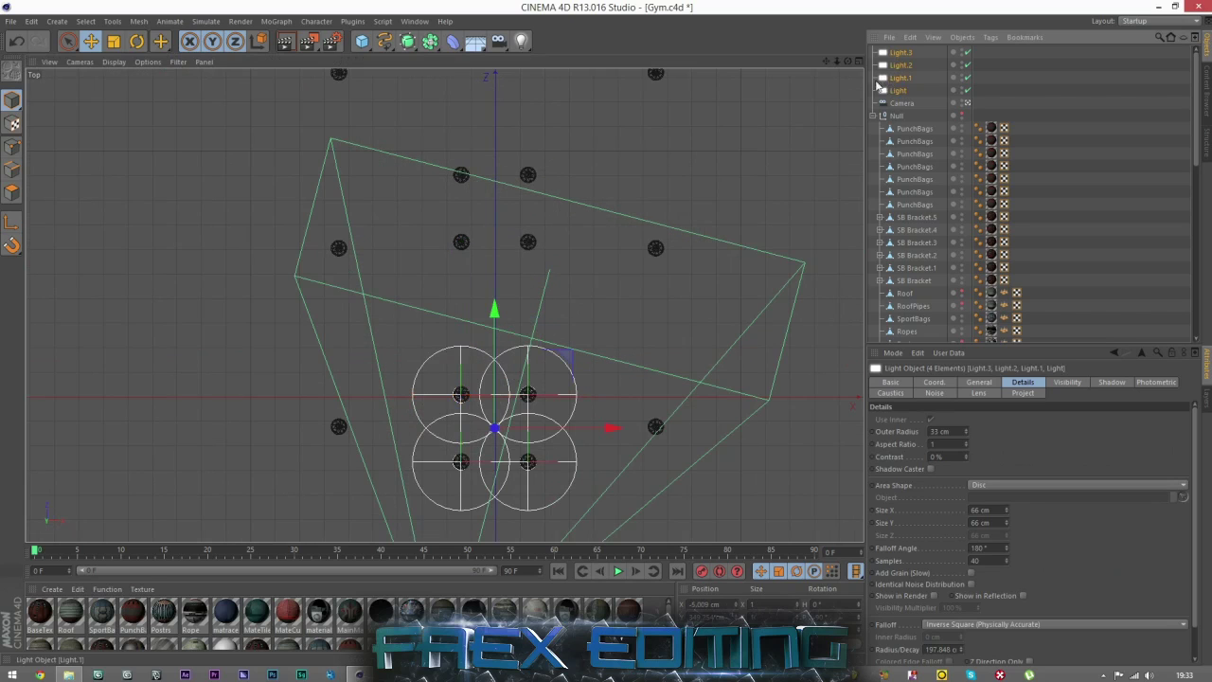
pyautogui.hotkey('ctrl', 'c')
pyautogui.hotkey('ctrl', 'v')
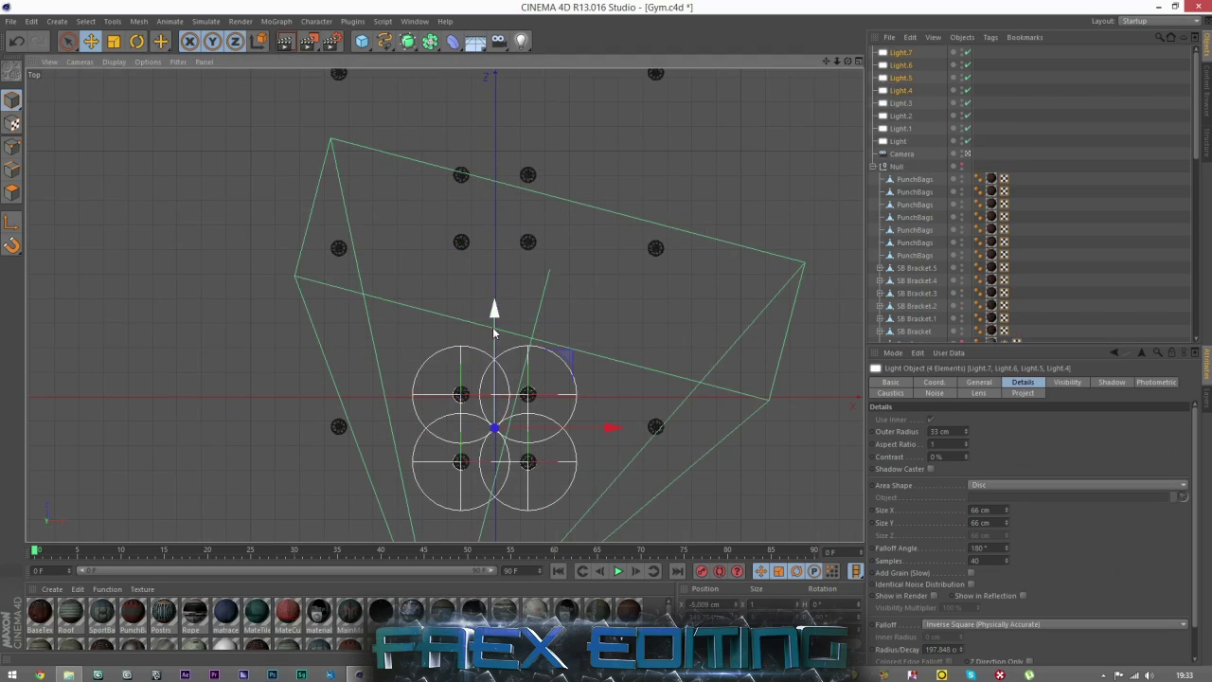
pyautogui.moveTo(493, 311); pyautogui.dragTo(493, 108)
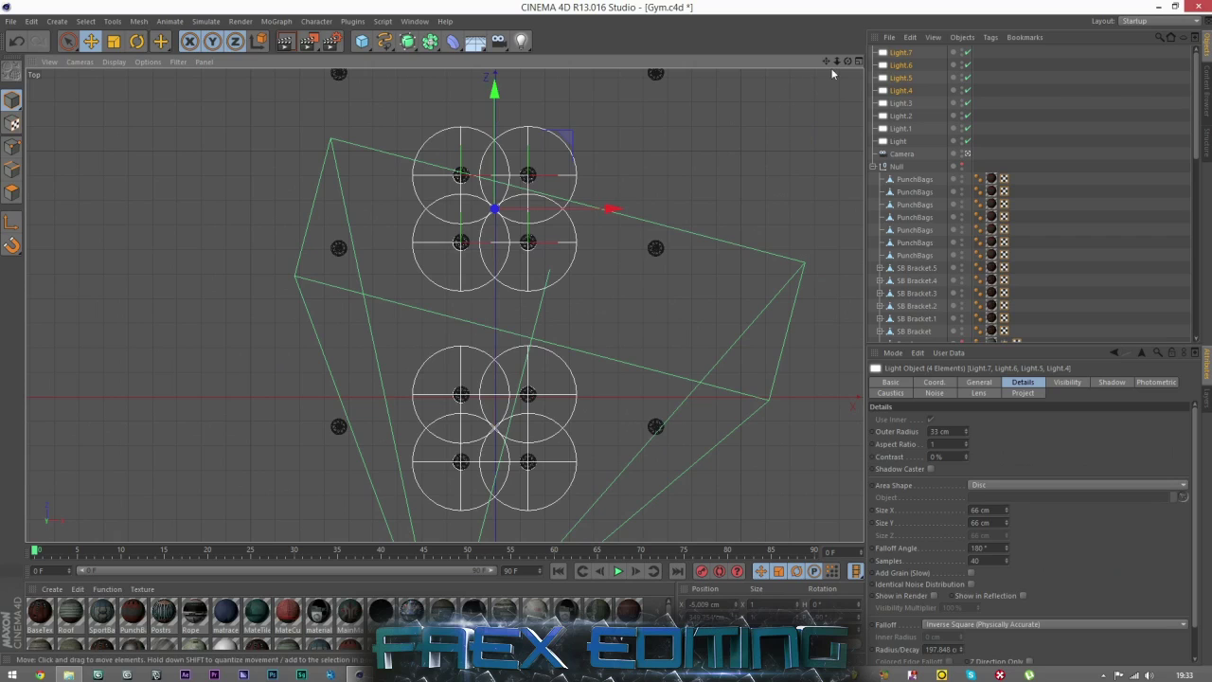
# Step: Copy the upper-left light of the second group and centre the duplicate on the nearby left-row lamp, at about X -641 cm
pyautogui.click(891, 53)
pyautogui.hotkey('ctrl', 'c')
pyautogui.hotkey('ctrl', 'v')
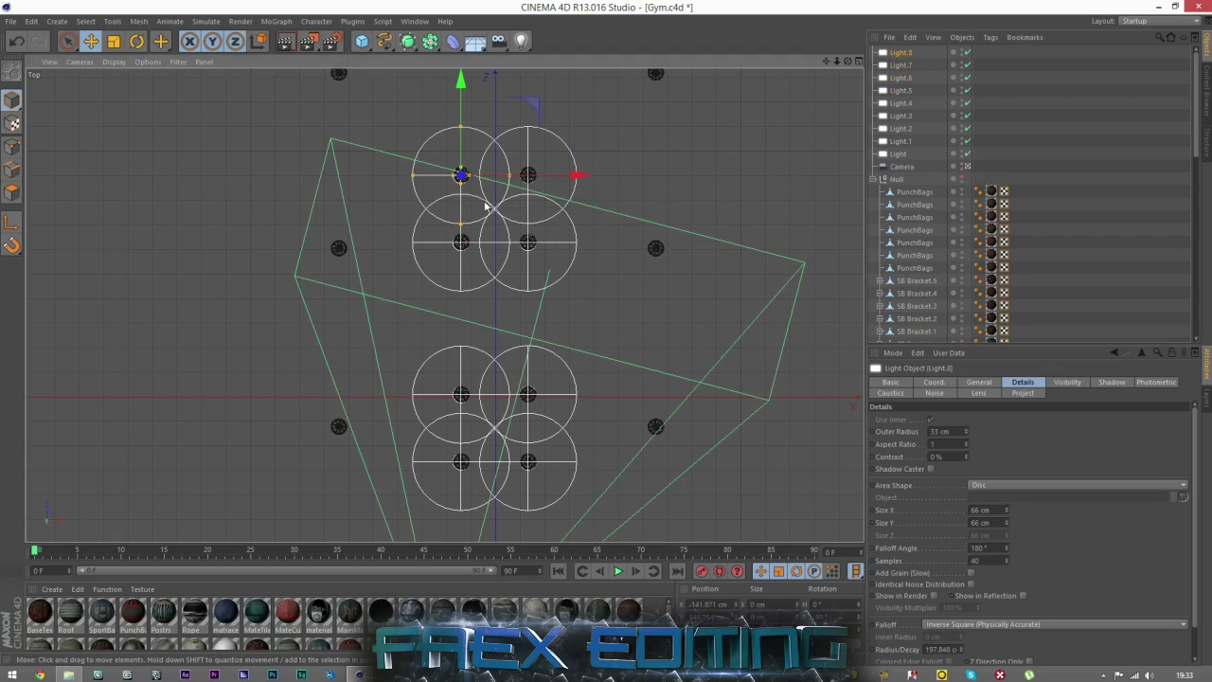
pyautogui.moveTo(493, 156); pyautogui.dragTo(365, 226)
pyautogui.scroll(3, 306, 253)
pyautogui.scroll(6, 379, 238)
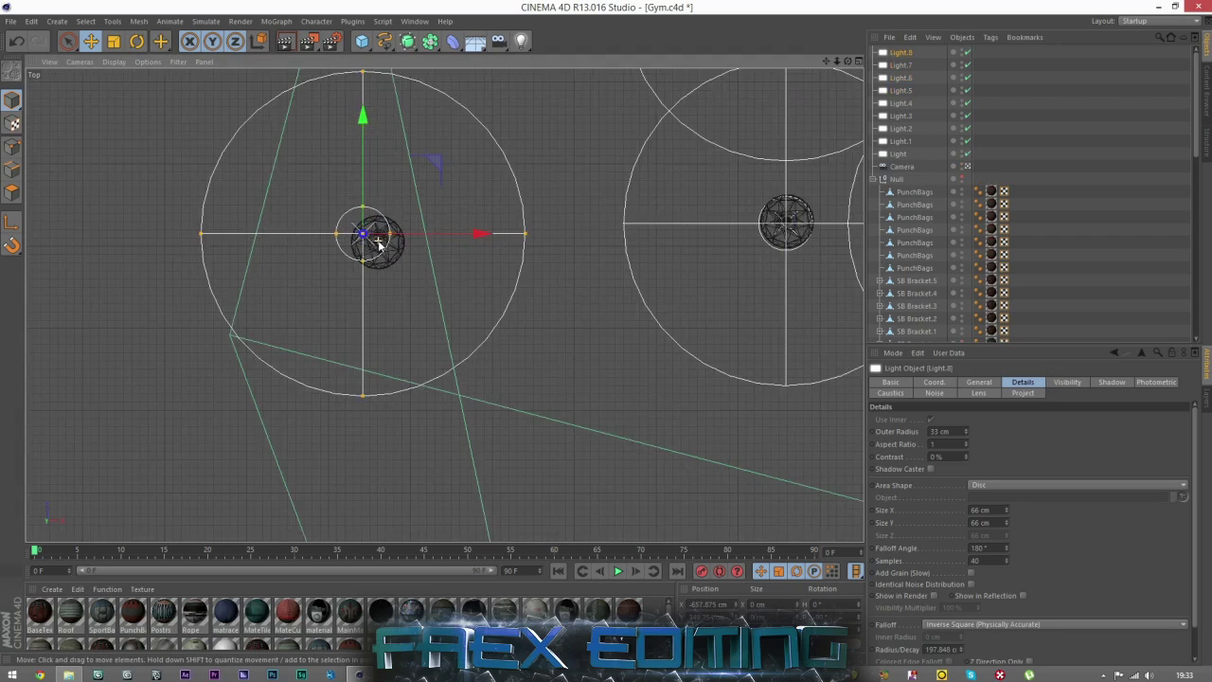
pyautogui.scroll(-8, 433, 211)
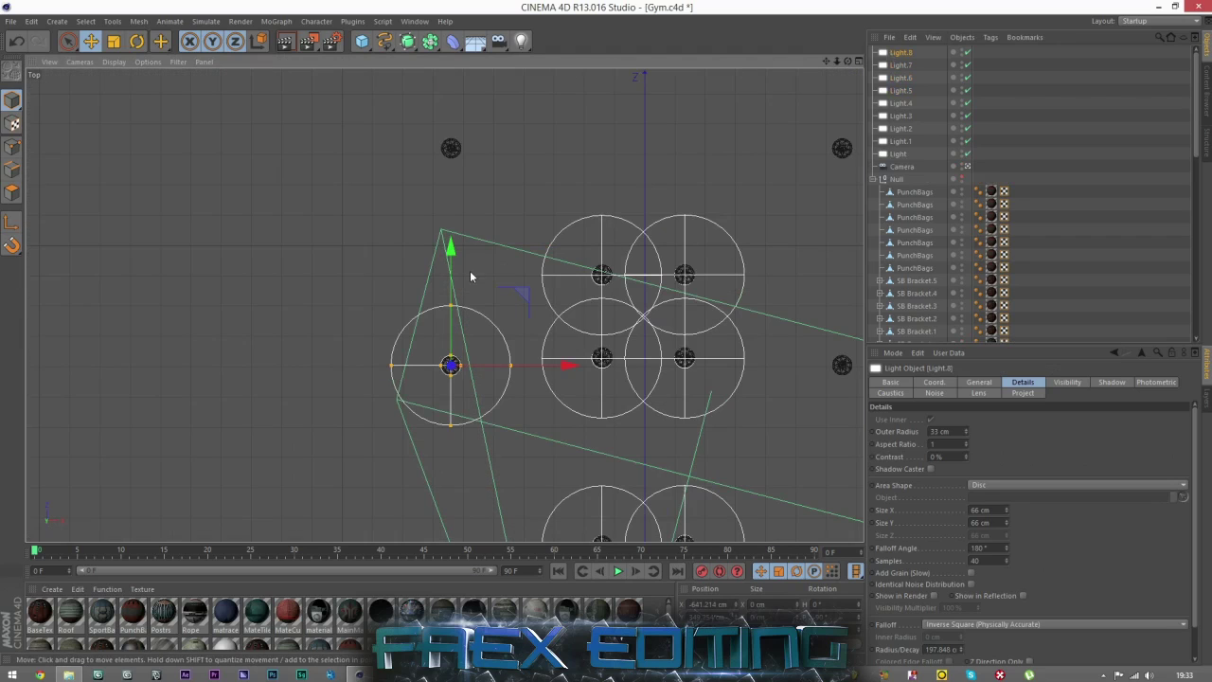
# Step: Duplicate the left-row light along Z onto the lamps at the far and near ends of that row
pyautogui.moveTo(451, 251); pyautogui.dragTo(450, 33)
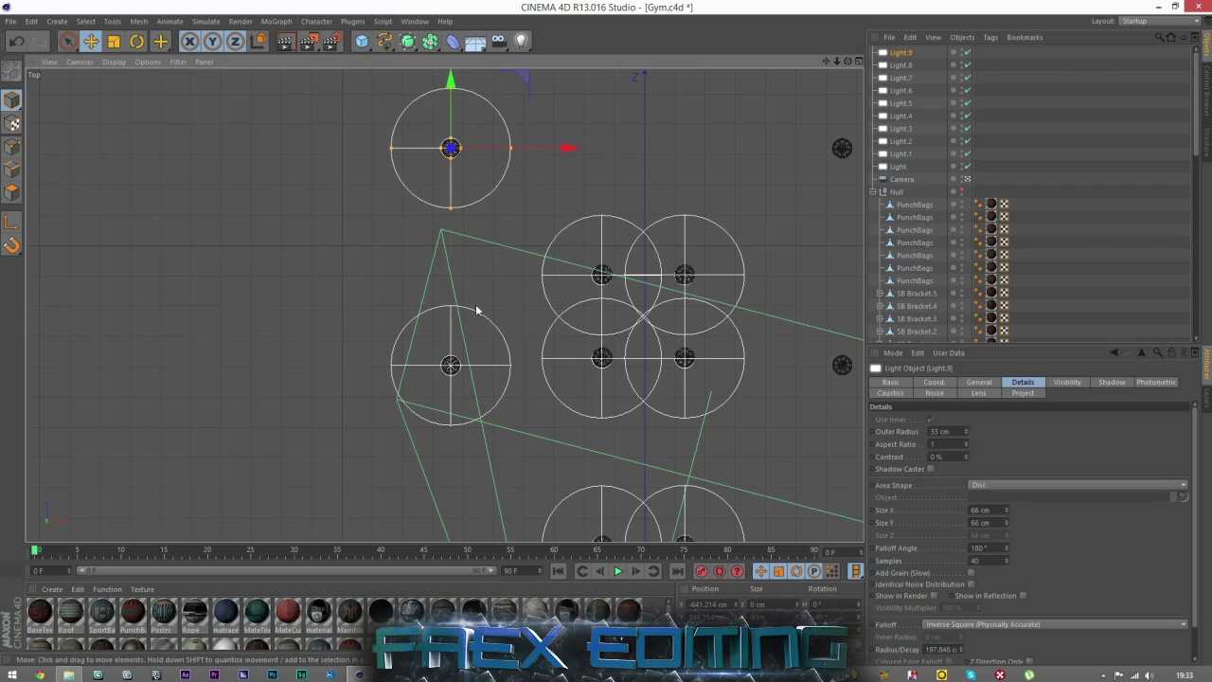
pyautogui.scroll(-8, 476, 304)
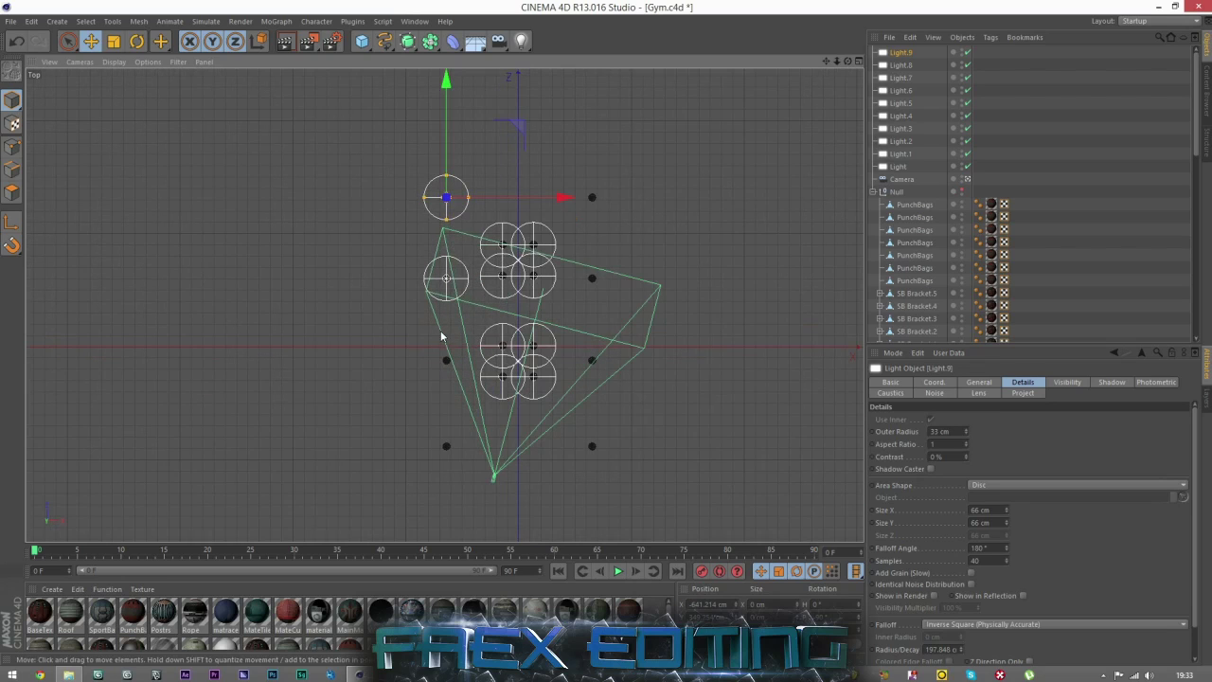
pyautogui.keyDown('ctrl'); pyautogui.moveTo(449, 149); pyautogui.dragTo(446, 405); pyautogui.keyUp('ctrl')
pyautogui.scroll(8, 422, 430)
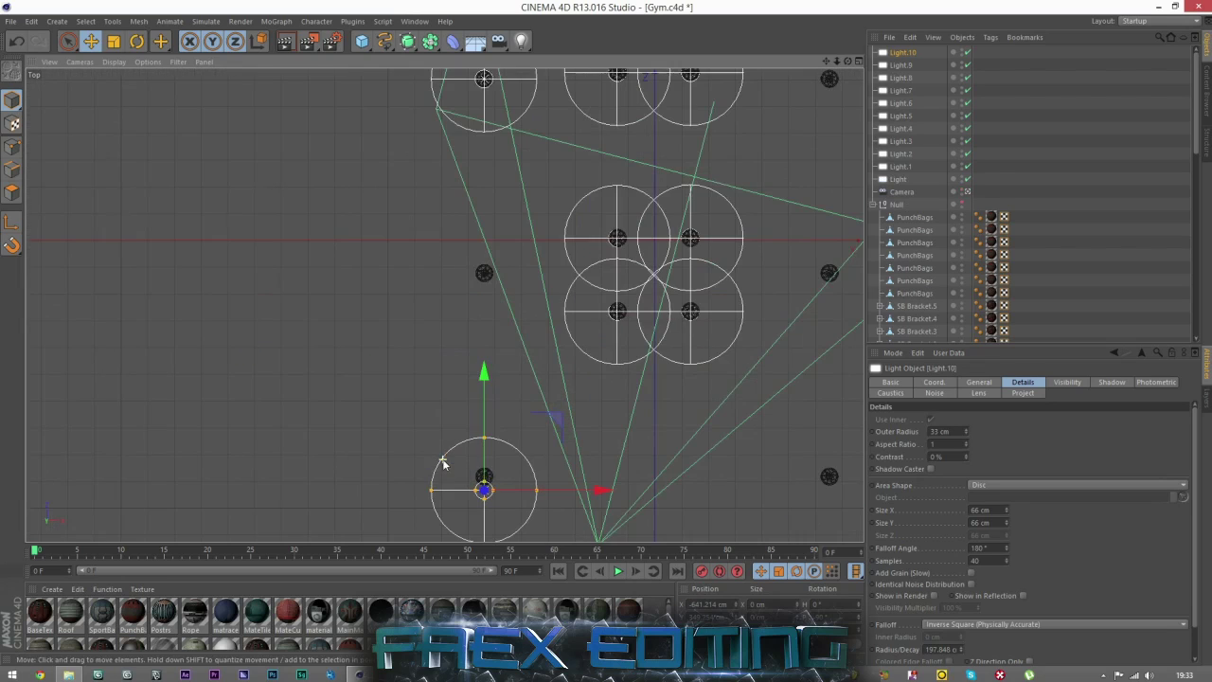
pyautogui.scroll(4, 443, 463)
pyautogui.moveTo(502, 462); pyautogui.dragTo(504, 450)
pyautogui.scroll(-5, 500, 448)
# Step: Duplicate the near-end left-row light along Z onto the remaining unlit lamp of that row
pyautogui.hotkey('ctrl', 'c')
pyautogui.hotkey('ctrl', 'v')
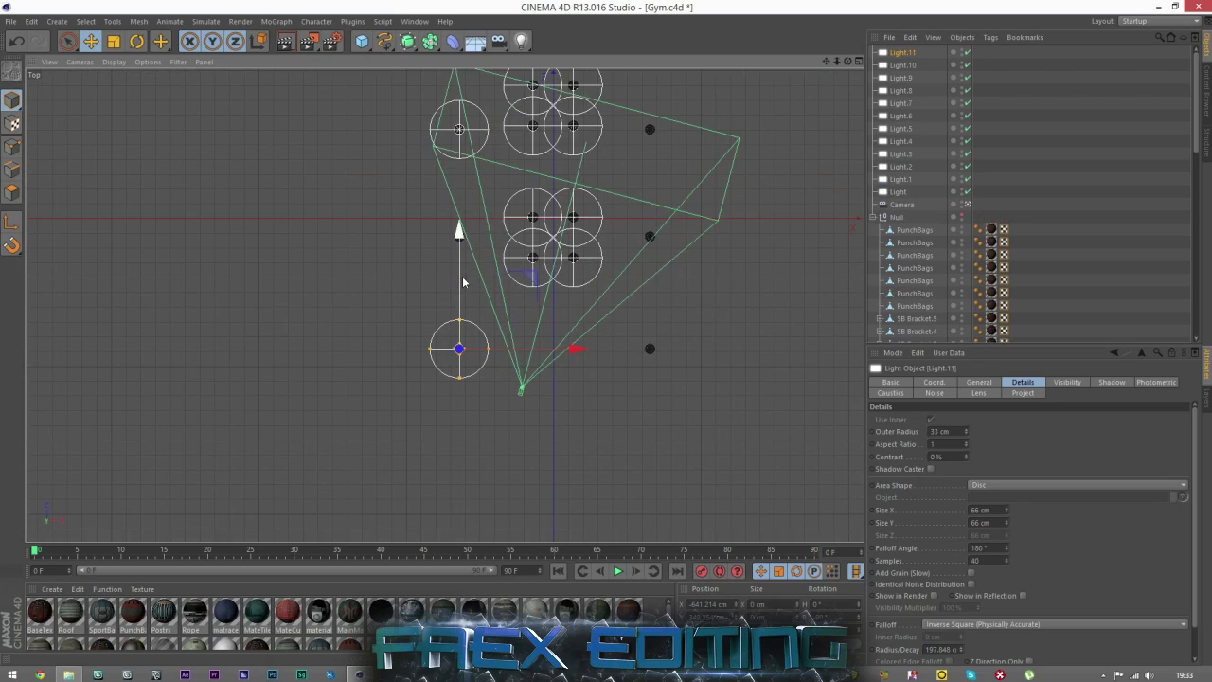
pyautogui.moveTo(463, 283); pyautogui.dragTo(463, 191)
pyautogui.scroll(6, 464, 192)
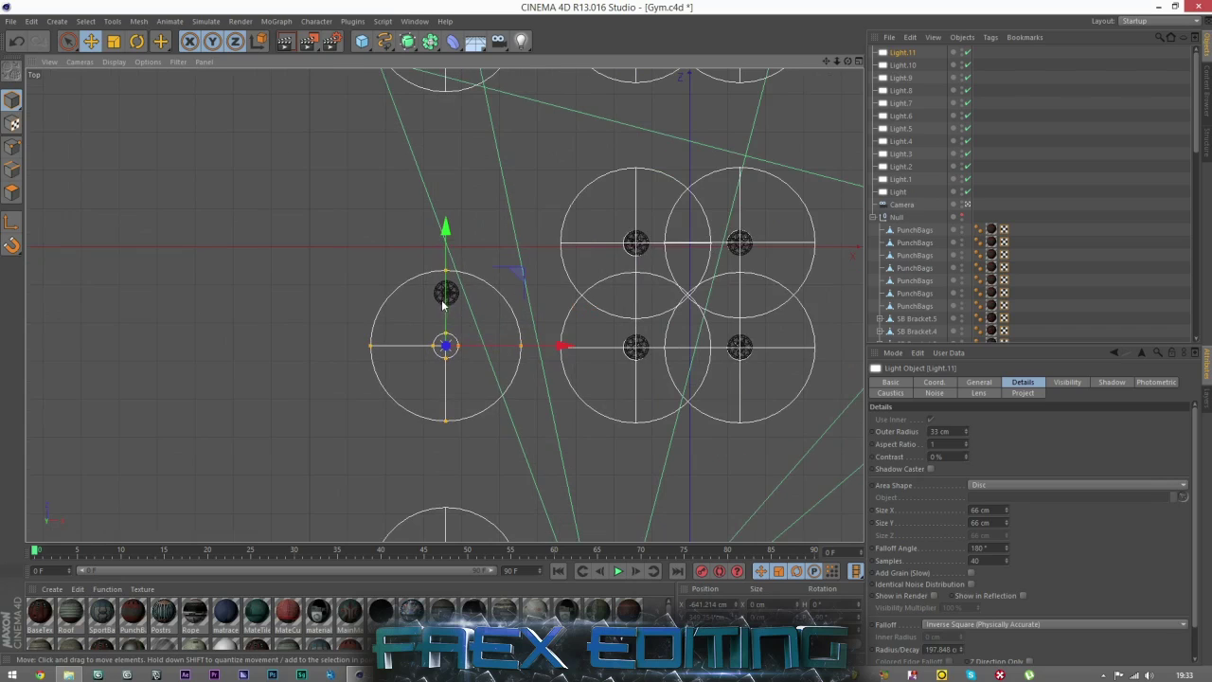
pyautogui.moveTo(441, 300); pyautogui.dragTo(442, 248)
pyautogui.scroll(-4, 472, 331)
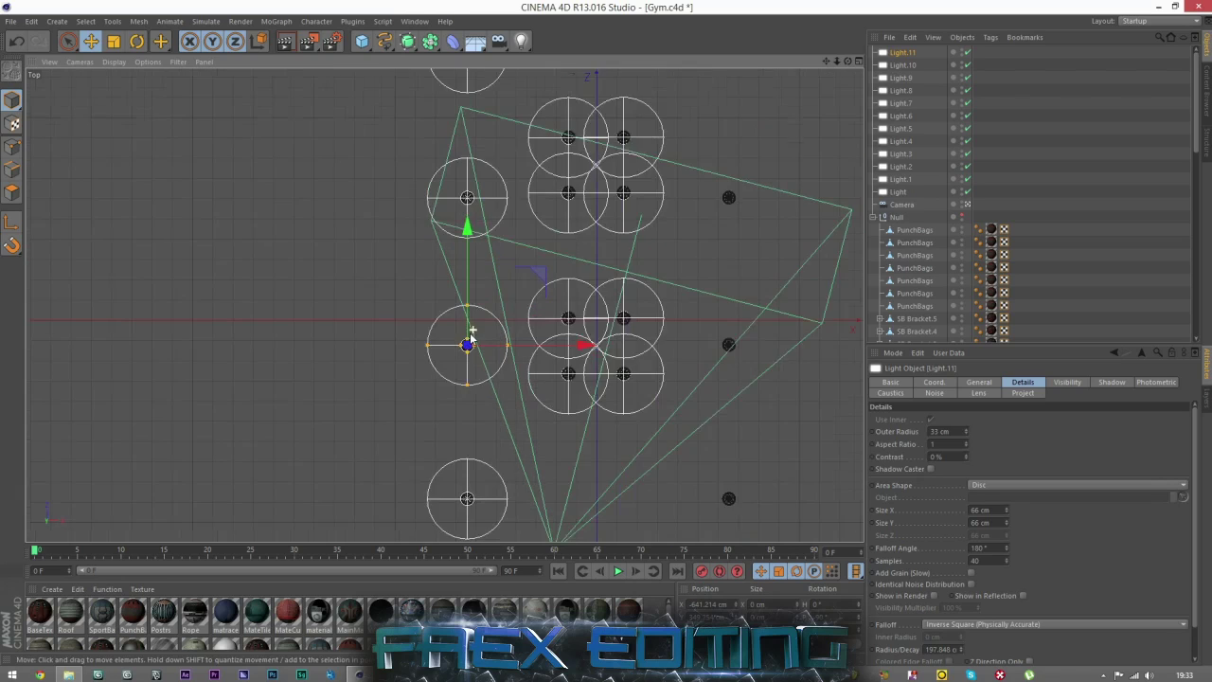
# Step: Copy all four left-row lights and move the duplicates along X onto the right-row lamps, at about X 655 cm
pyautogui.scroll(-4, 471, 336)
pyautogui.click(898, 90)
pyautogui.keyDown('shift'); pyautogui.click(906, 55); pyautogui.keyUp('shift')
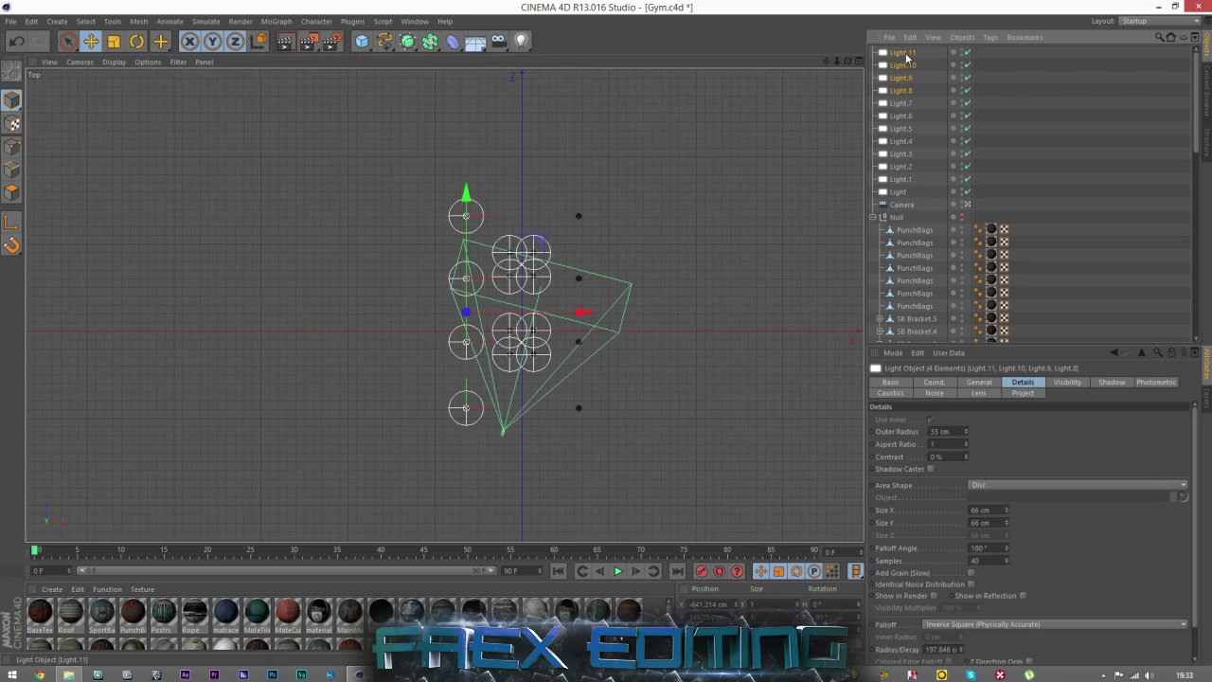
pyautogui.hotkey('ctrl', 'c')
pyautogui.hotkey('ctrl', 'v')
pyautogui.moveTo(532, 322); pyautogui.dragTo(588, 309)
pyautogui.scroll(6, 612, 319)
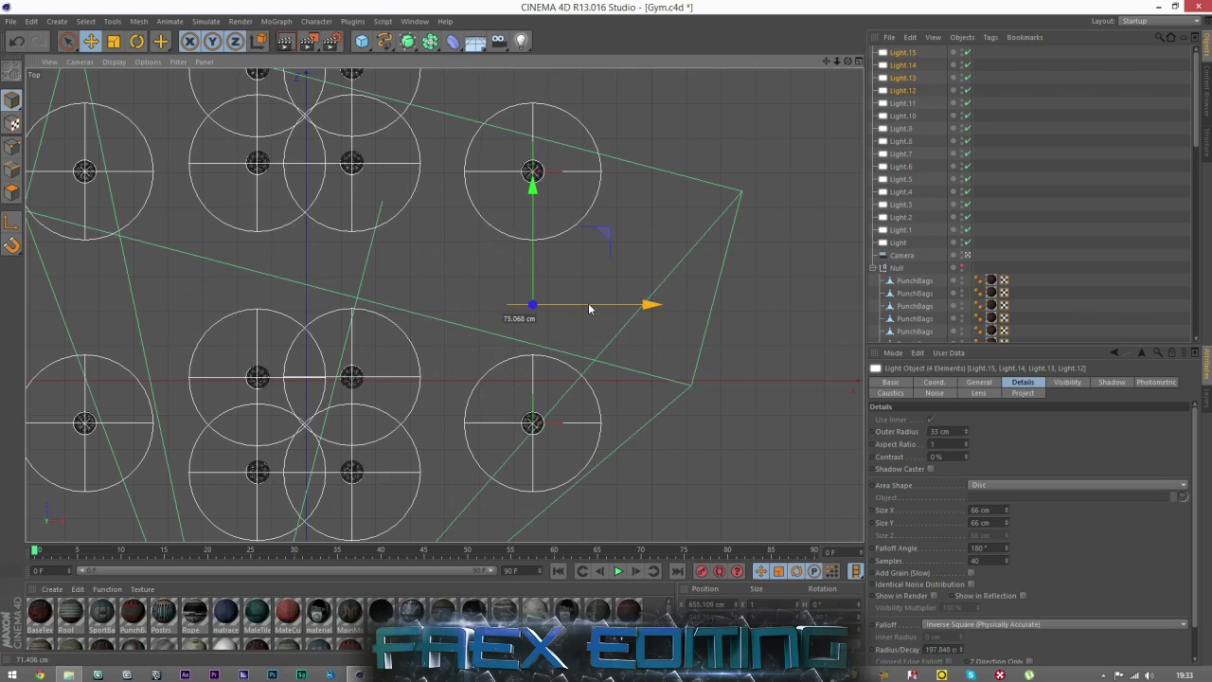
pyautogui.click(993, 215)
# Step: Group all the lights from Light to Light.15 under one null and hide that group in the perspective view
pyautogui.middleClick(451, 281)
pyautogui.middleClick(314, 238)
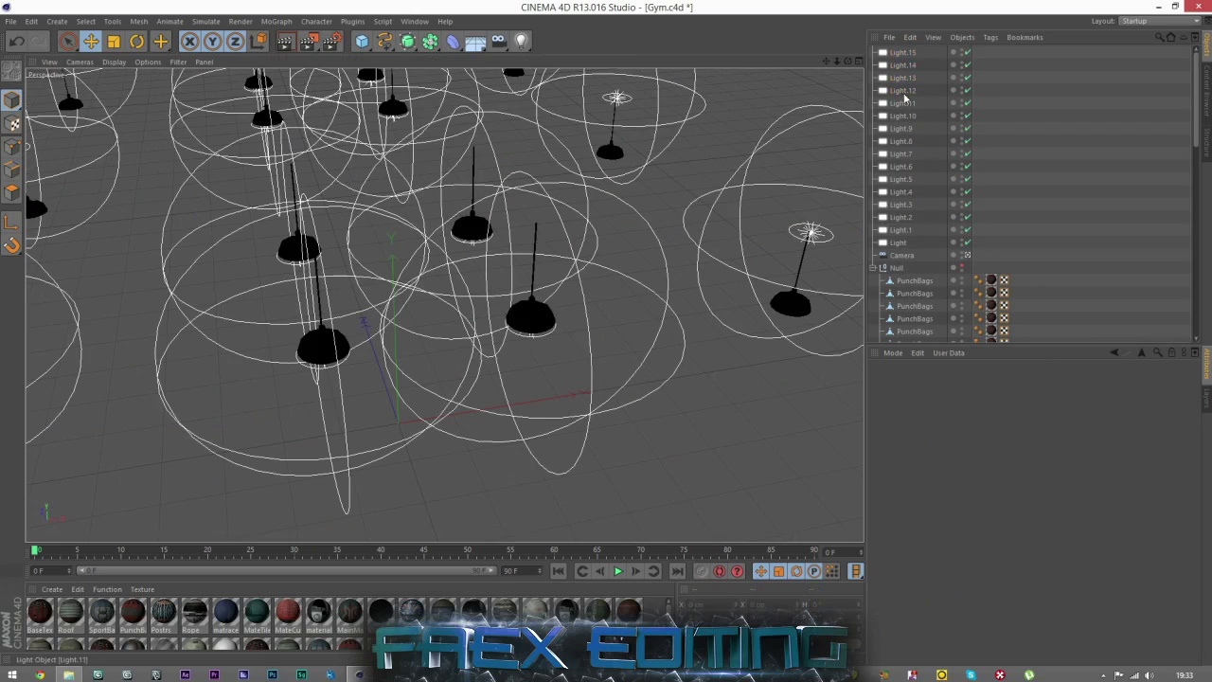
pyautogui.click(911, 52)
pyautogui.keyDown('shift'); pyautogui.click(892, 242); pyautogui.keyUp('shift')
pyautogui.rightClick(890, 124)
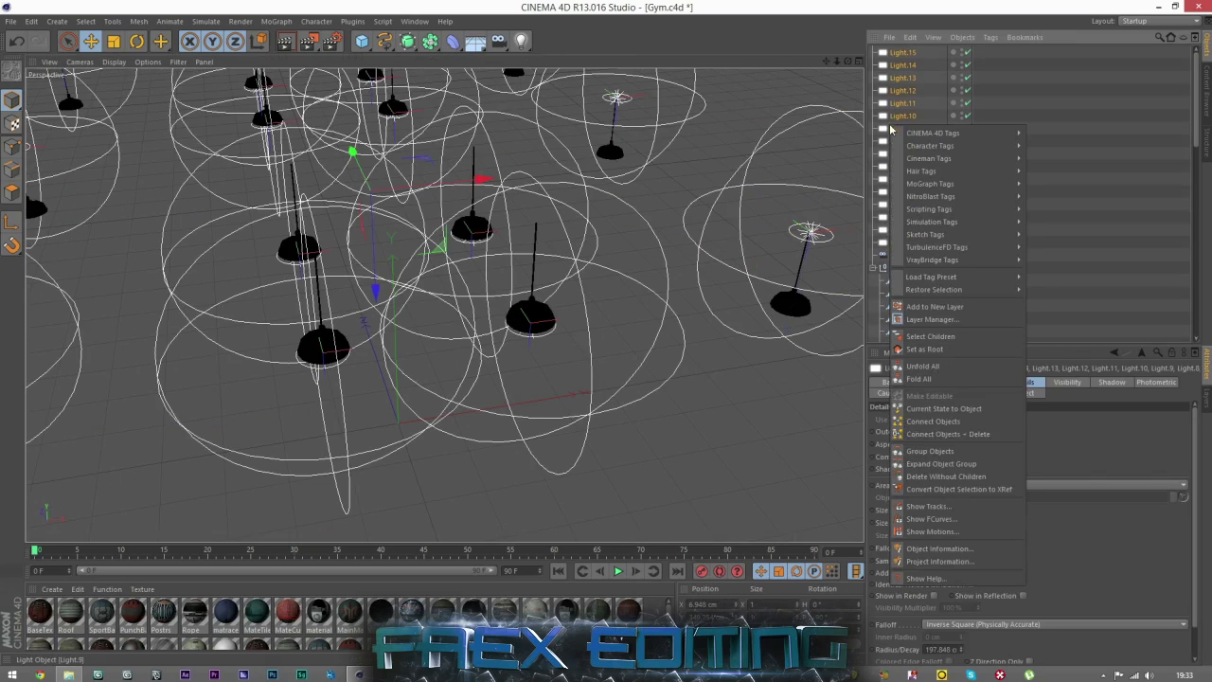
pyautogui.click(927, 452)
pyautogui.click(963, 51)
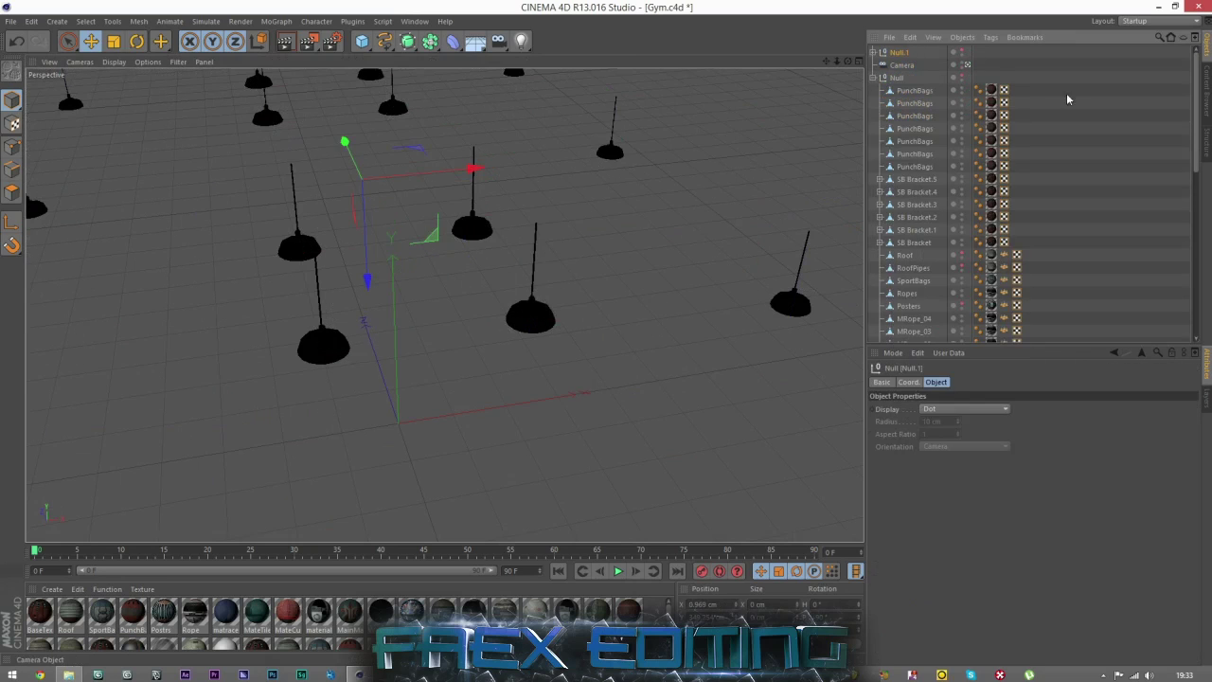
# Step: Make the null holding the gym model visible in the viewport again
pyautogui.click(1067, 98)
pyautogui.click(962, 75)
pyautogui.click(963, 80)
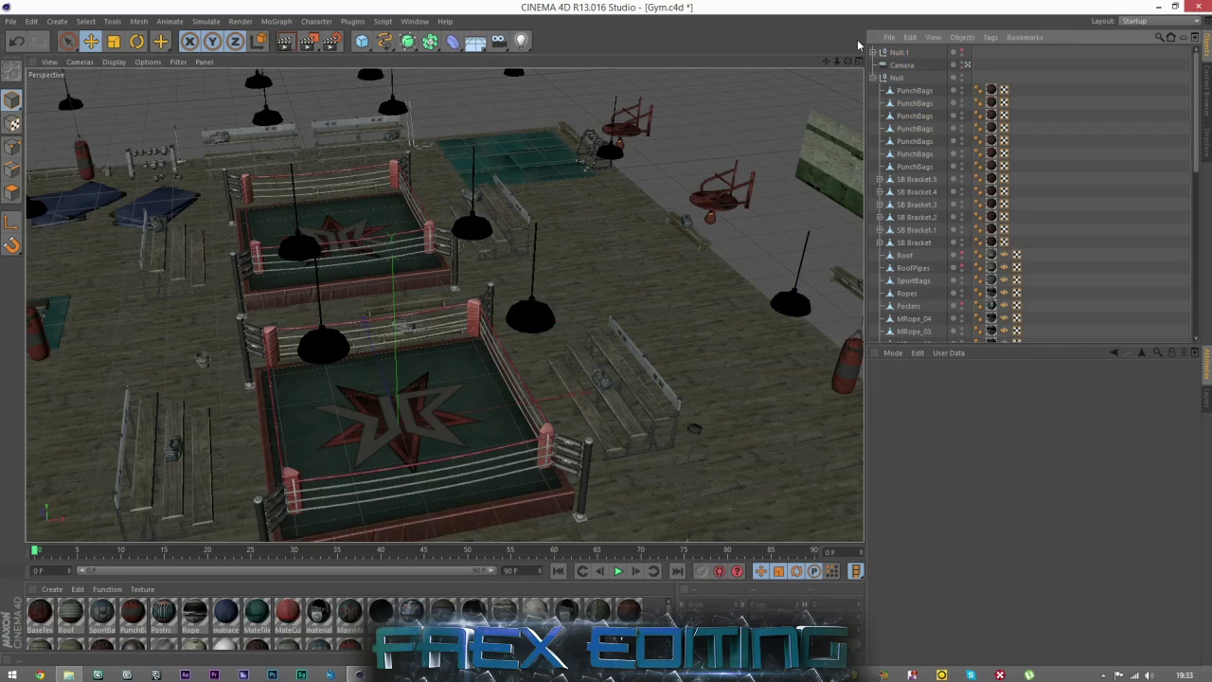
# Step: Add a second camera, look through it, and frame the boxing rings from a low view with the punch bags in front
pyautogui.moveTo(848, 61); pyautogui.dragTo(828, 67)
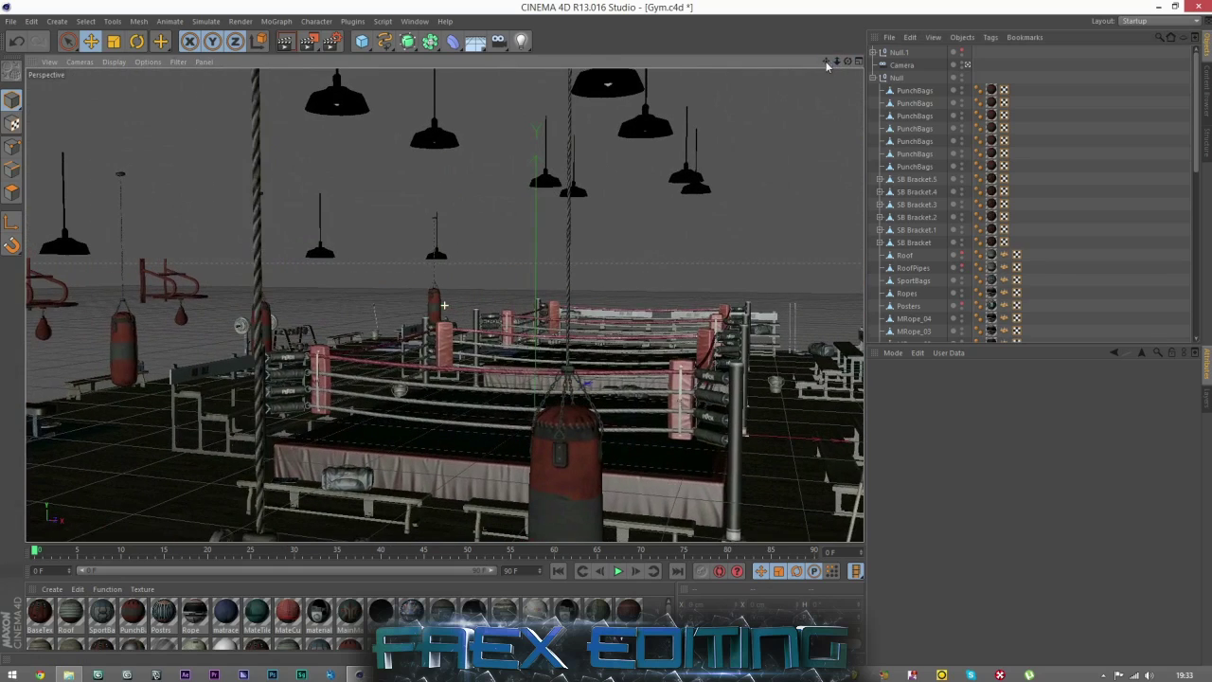
pyautogui.moveTo(498, 41); pyautogui.dragTo(538, 58)
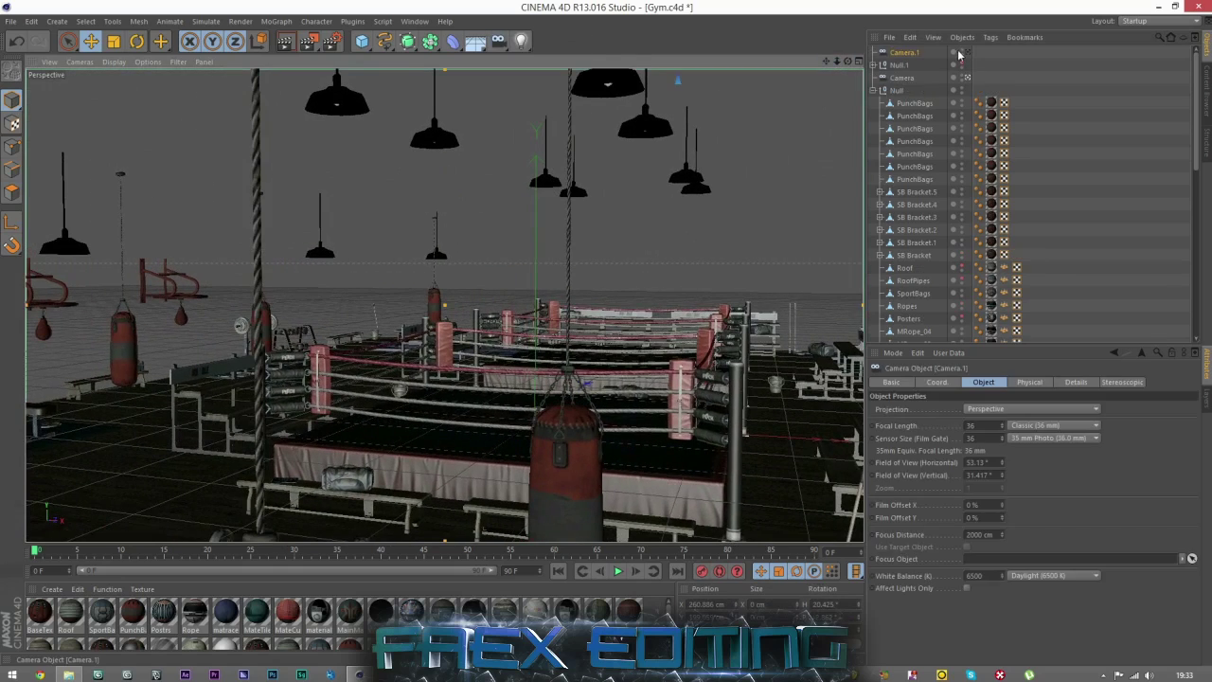
pyautogui.click(967, 52)
pyautogui.moveTo(837, 61)
pyautogui.mouseDown()
pyautogui.moveTo(848, 61)
pyautogui.moveTo(826, 62)
pyautogui.moveTo(845, 63)
pyautogui.mouseUp()
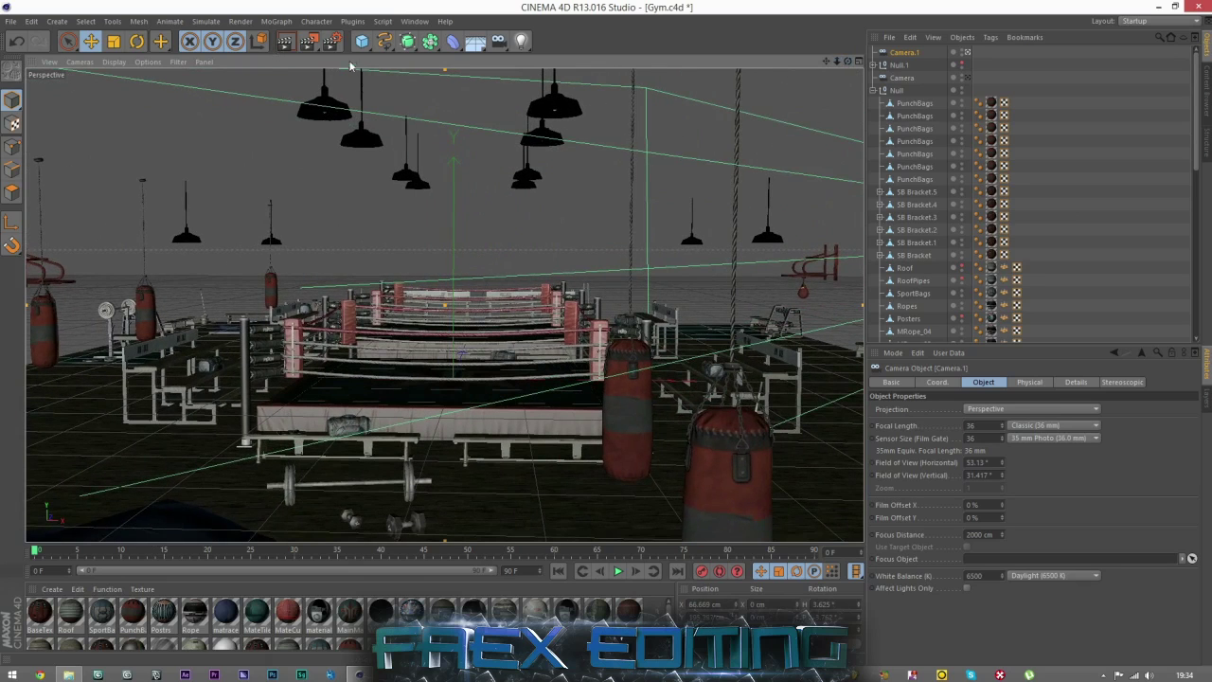
# Step: Enable Ambient Occlusion and Global Illumination in the render settings
pyautogui.click(330, 40)
pyautogui.click(96, 233)
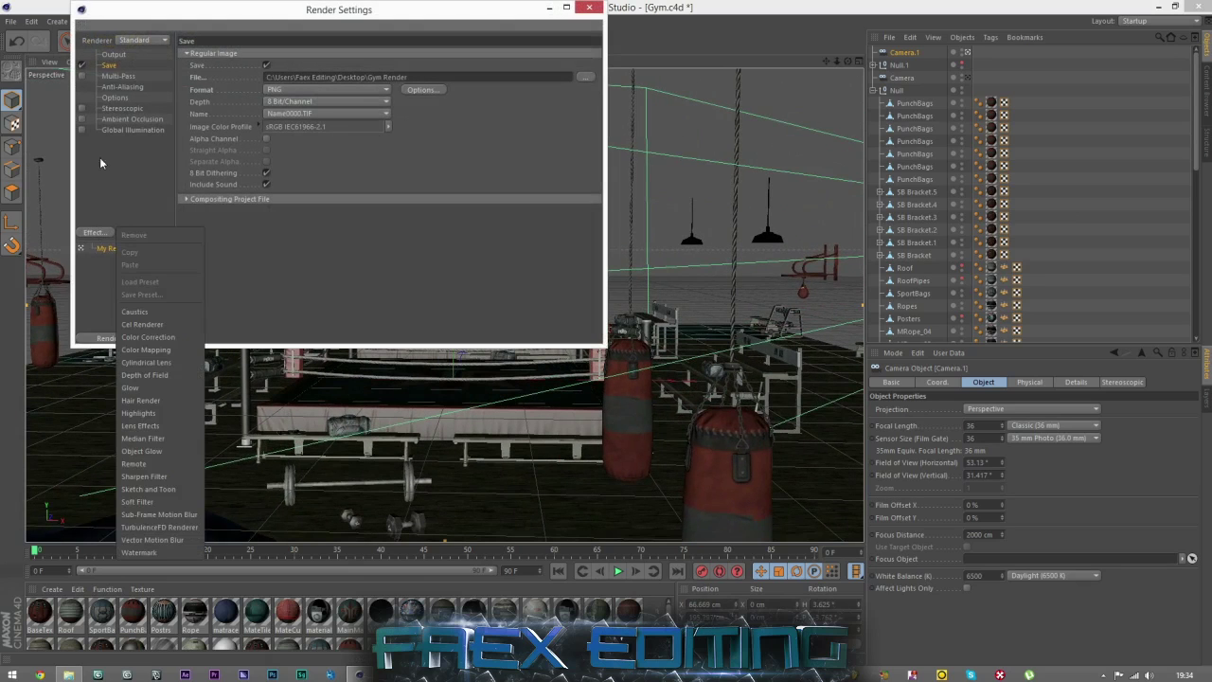
pyautogui.click(90, 123)
pyautogui.click(83, 119)
pyautogui.click(82, 129)
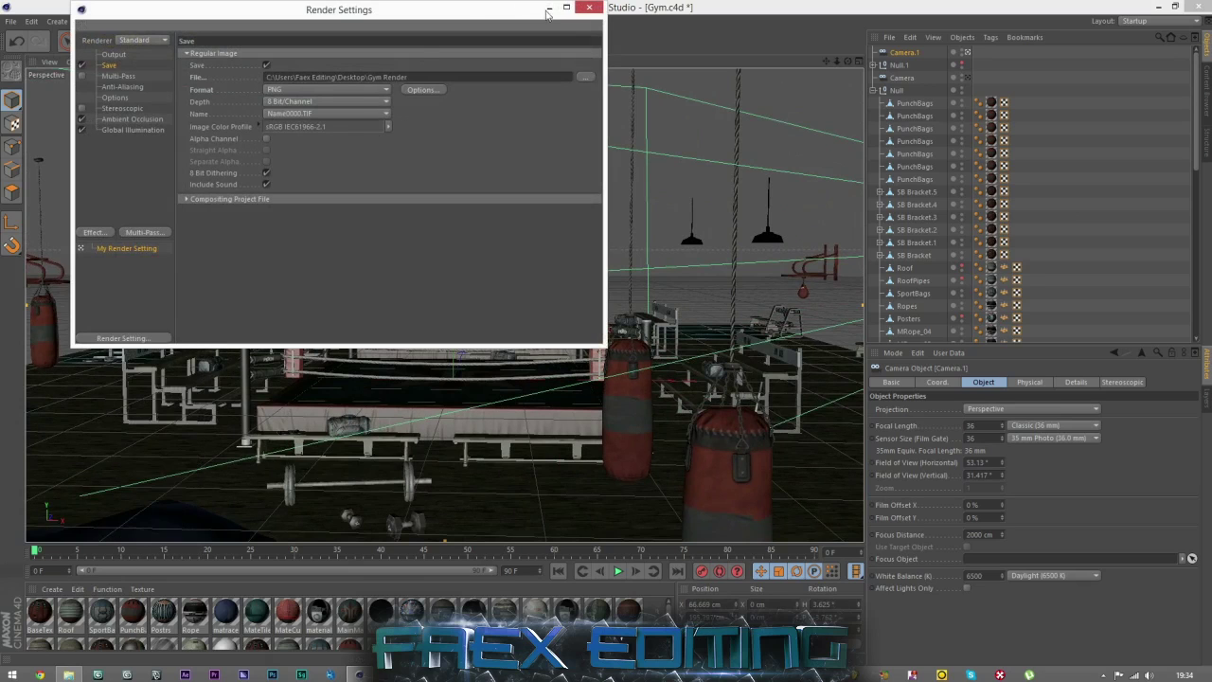
pyautogui.click(589, 7)
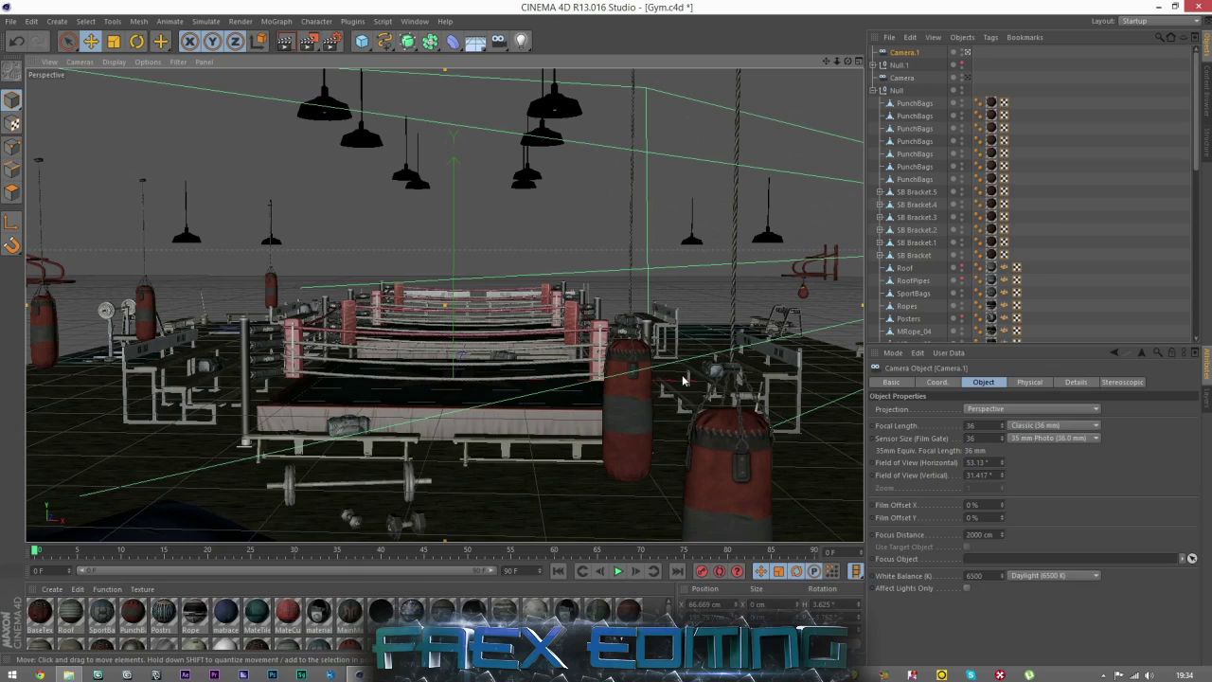
# Step: Enable reflection on the Gymequipment material used by the barbell and set its brightness to 25%
pyautogui.click(379, 489)
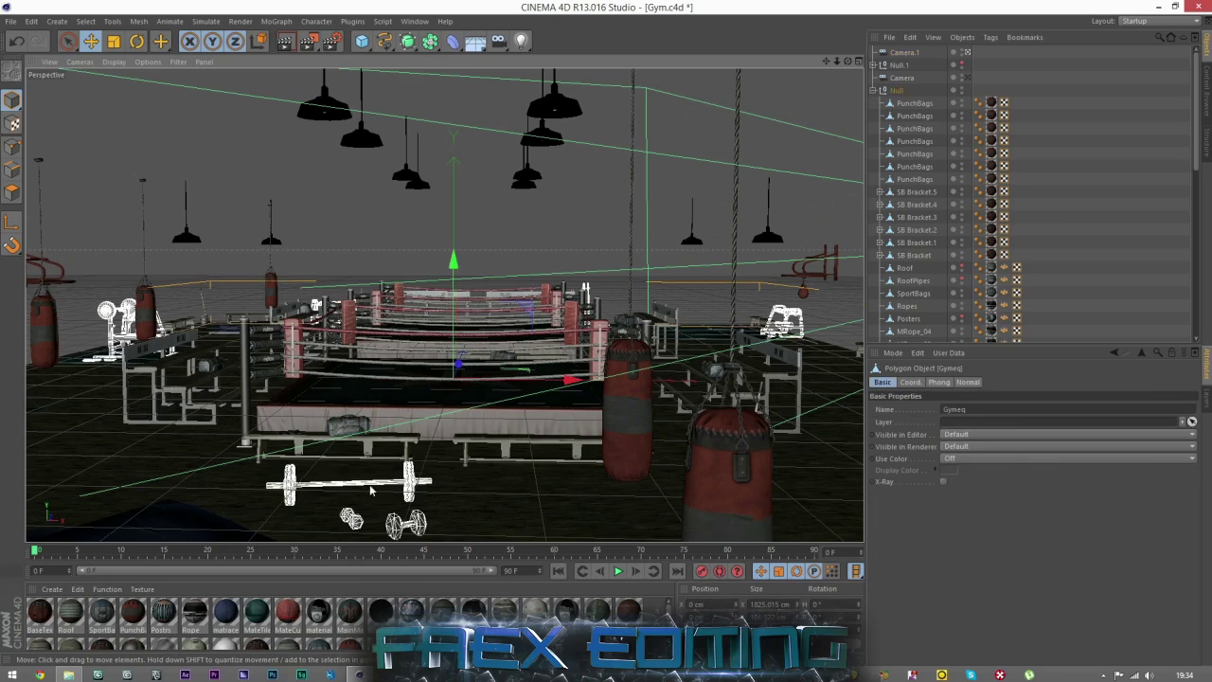
pyautogui.scroll(-2, 349, 617)
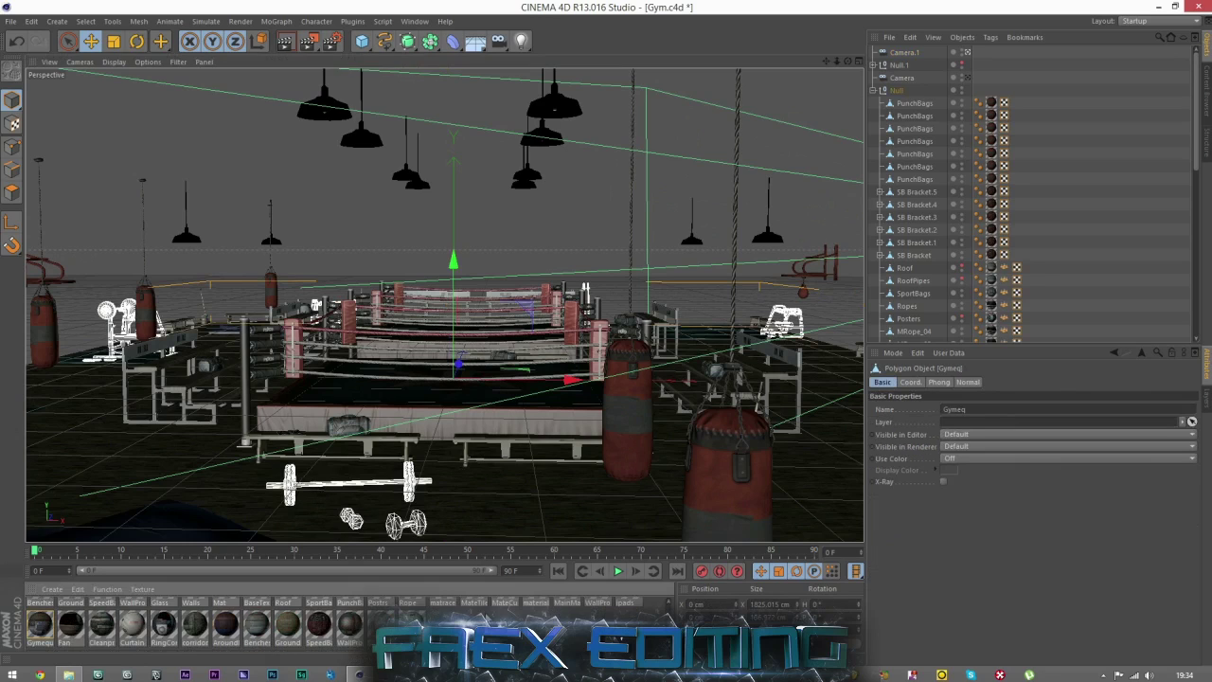
pyautogui.doubleClick(38, 625)
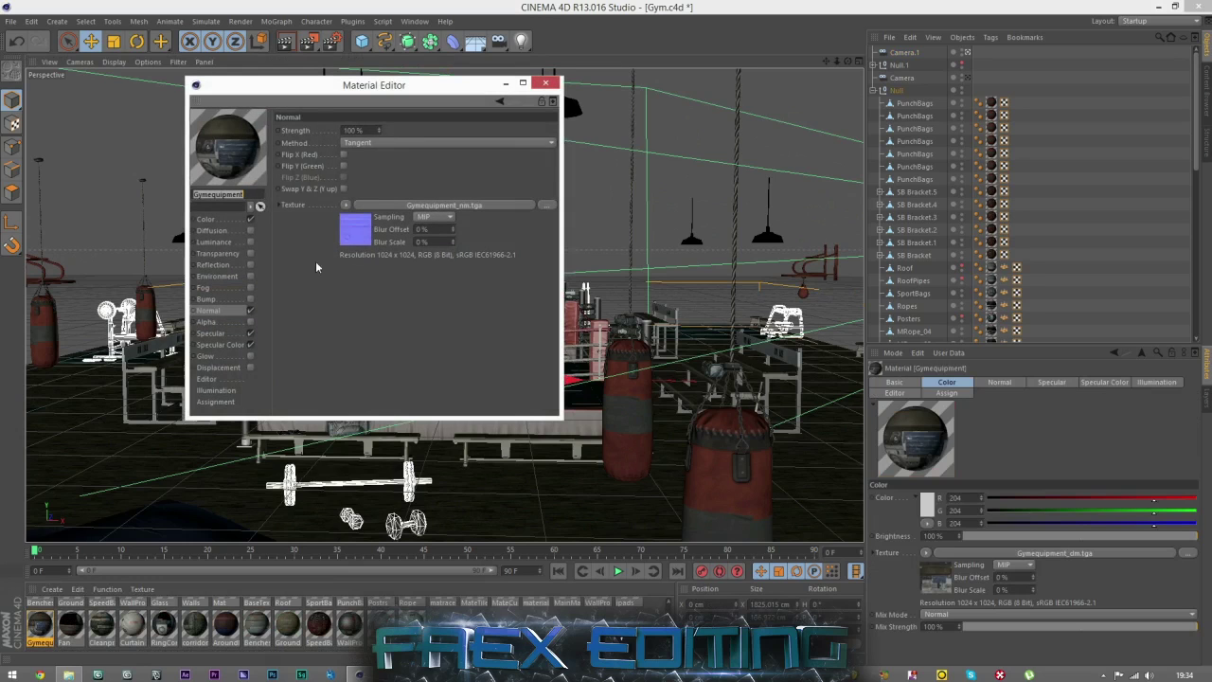
pyautogui.click(250, 266)
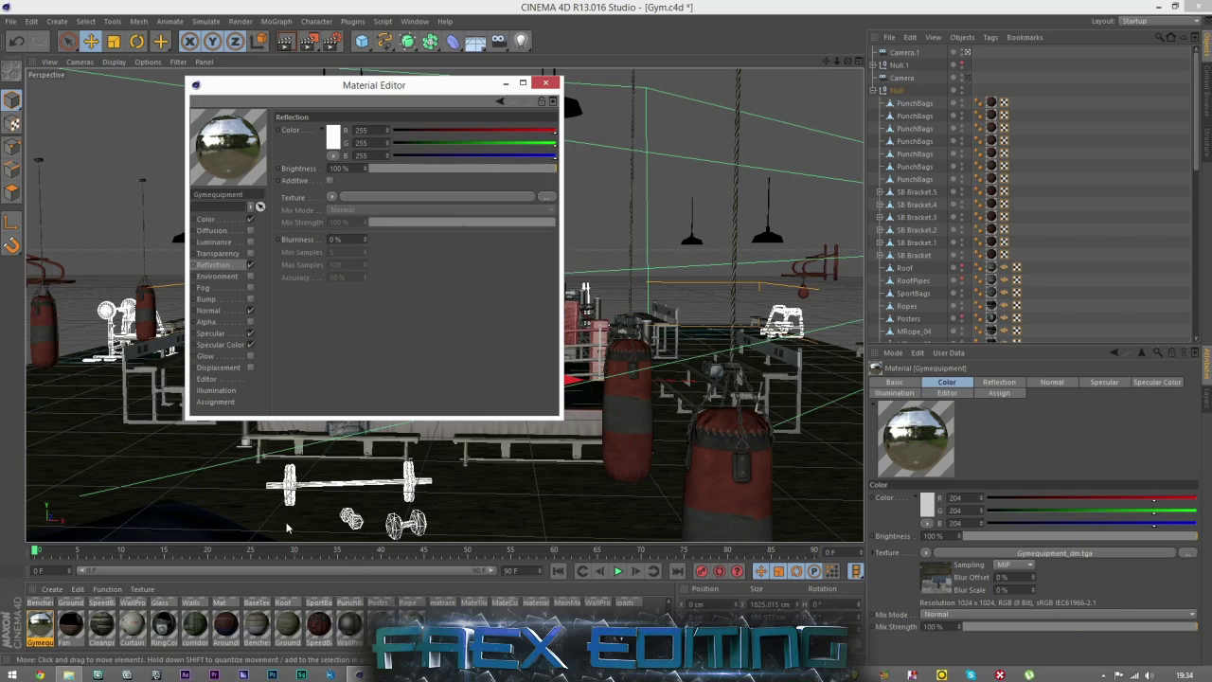
pyautogui.moveTo(502, 168); pyautogui.dragTo(416, 168)
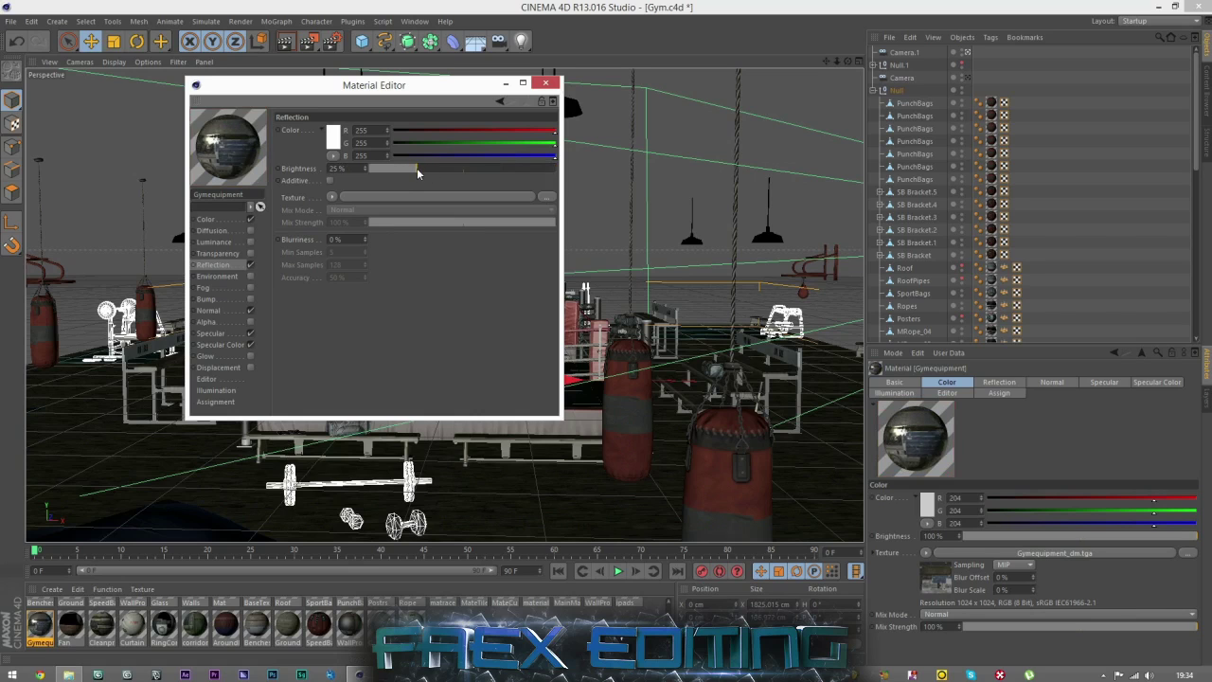
pyautogui.click(546, 86)
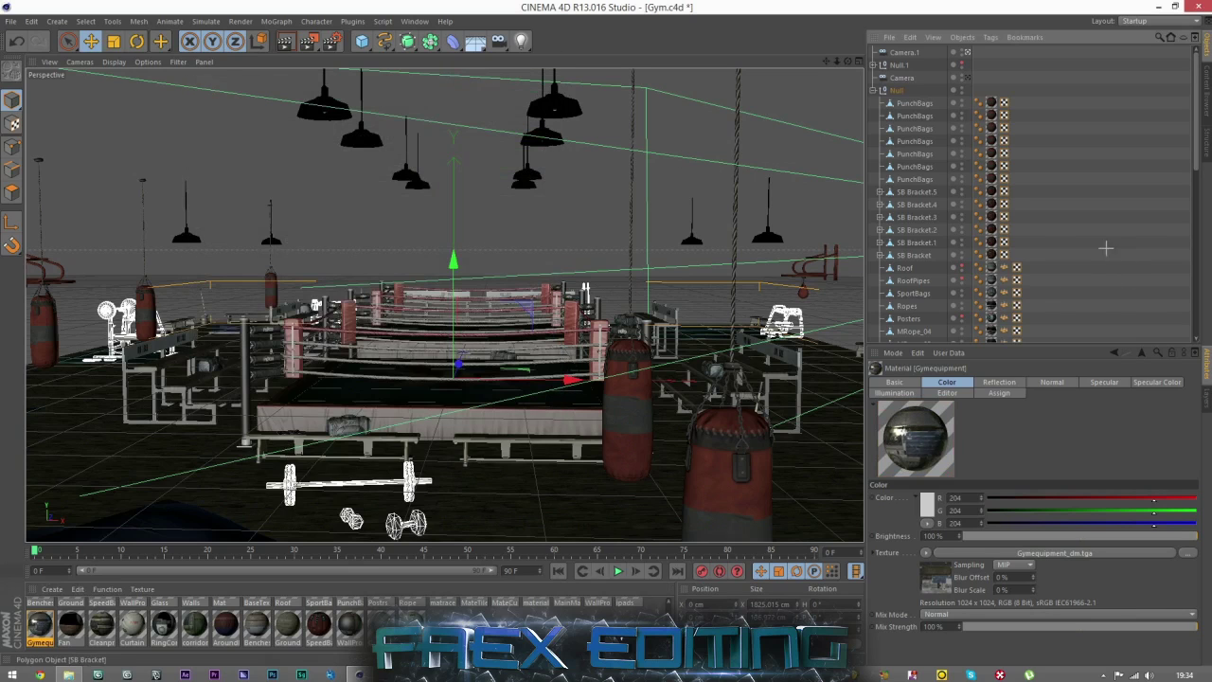
# Step: Enable reflection on the PunchBags material and set its brightness to 5%
pyautogui.click(630, 398)
pyautogui.scroll(1, 333, 641)
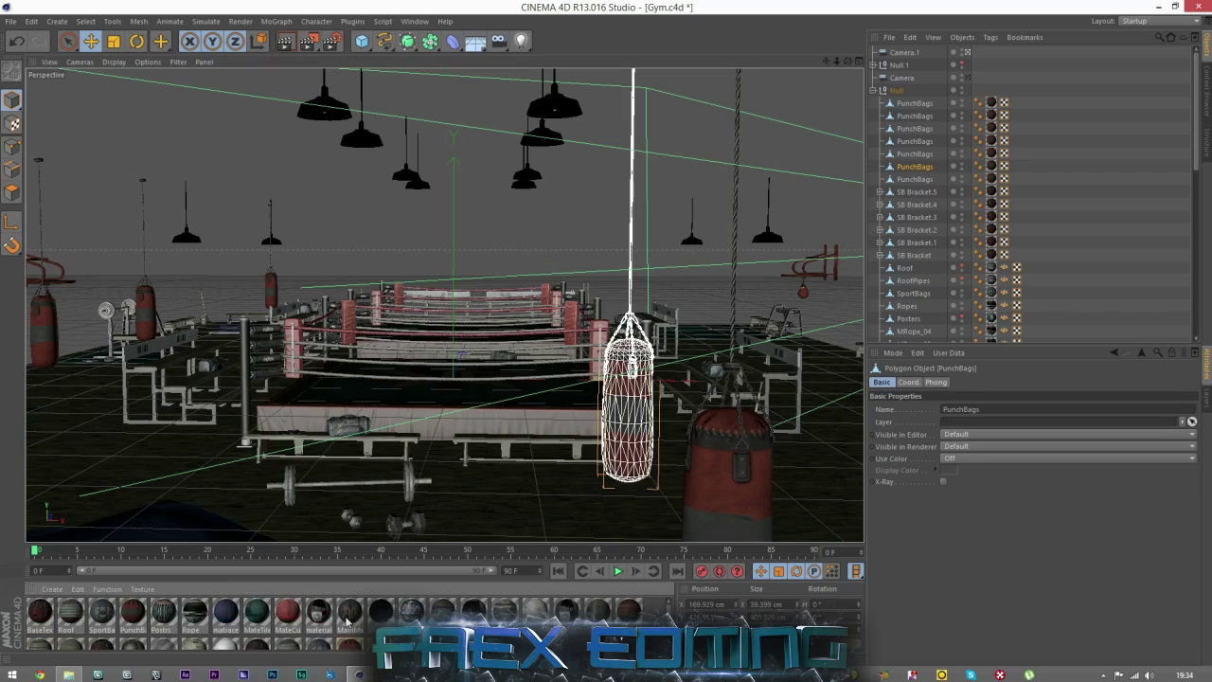
pyautogui.doubleClick(133, 613)
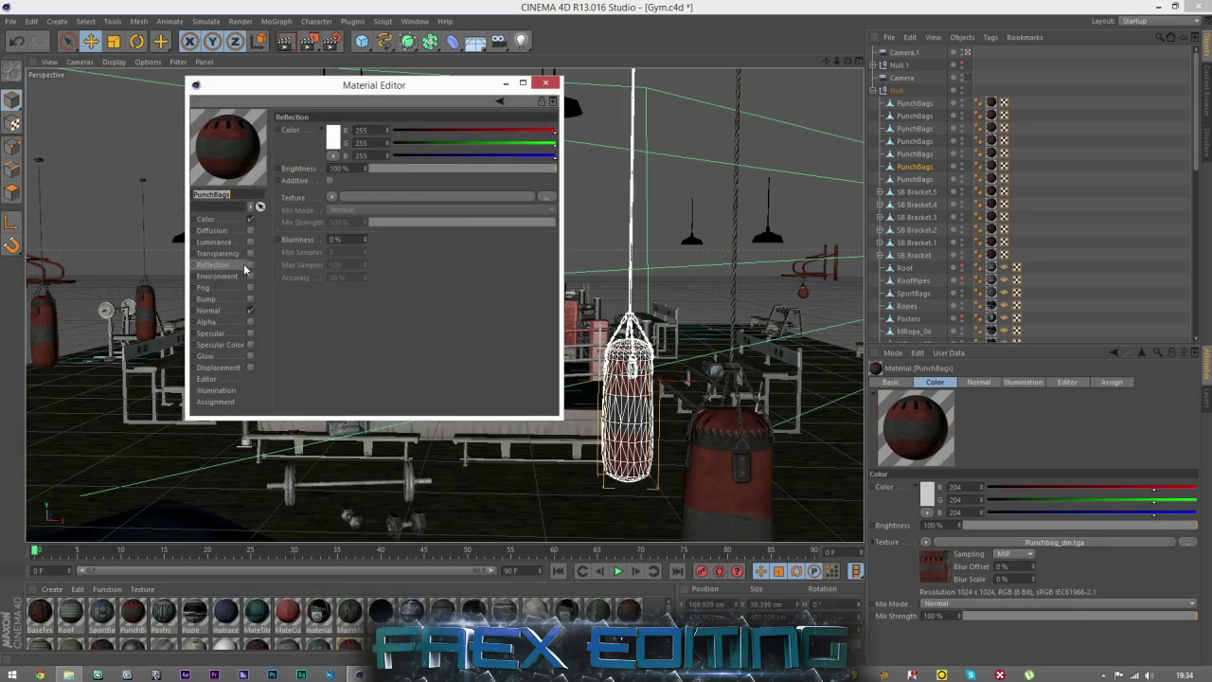
pyautogui.click(250, 265)
pyautogui.moveTo(377, 168); pyautogui.dragTo(378, 168)
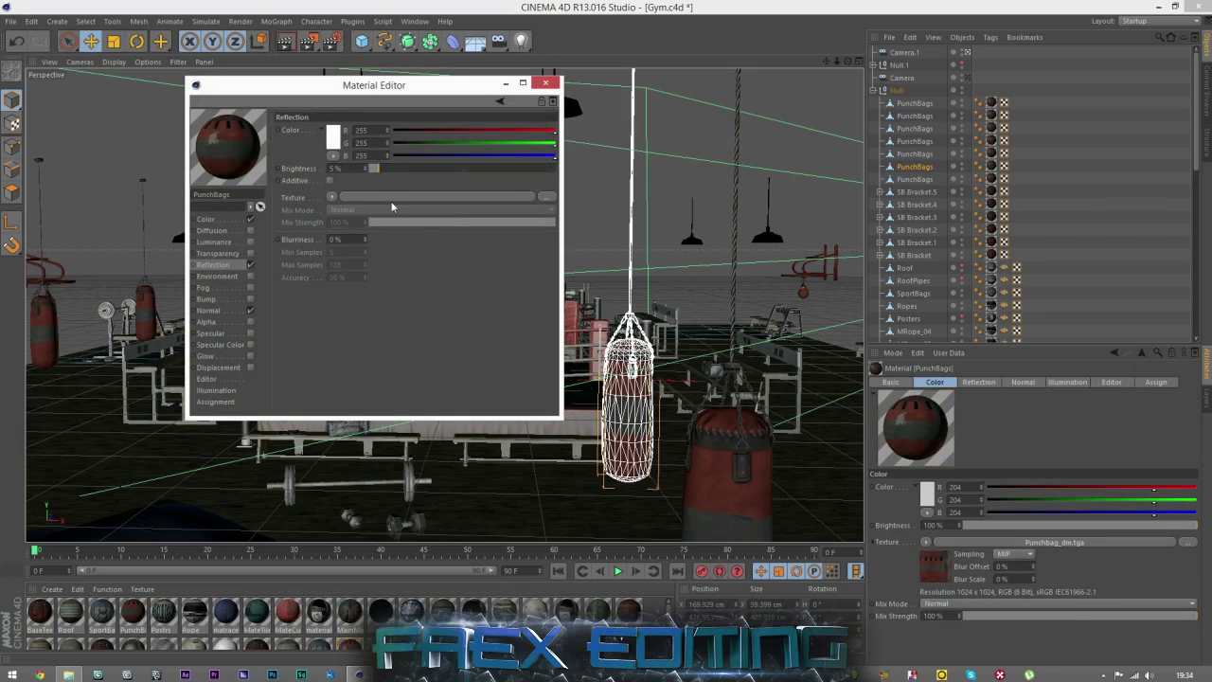
pyautogui.click(551, 85)
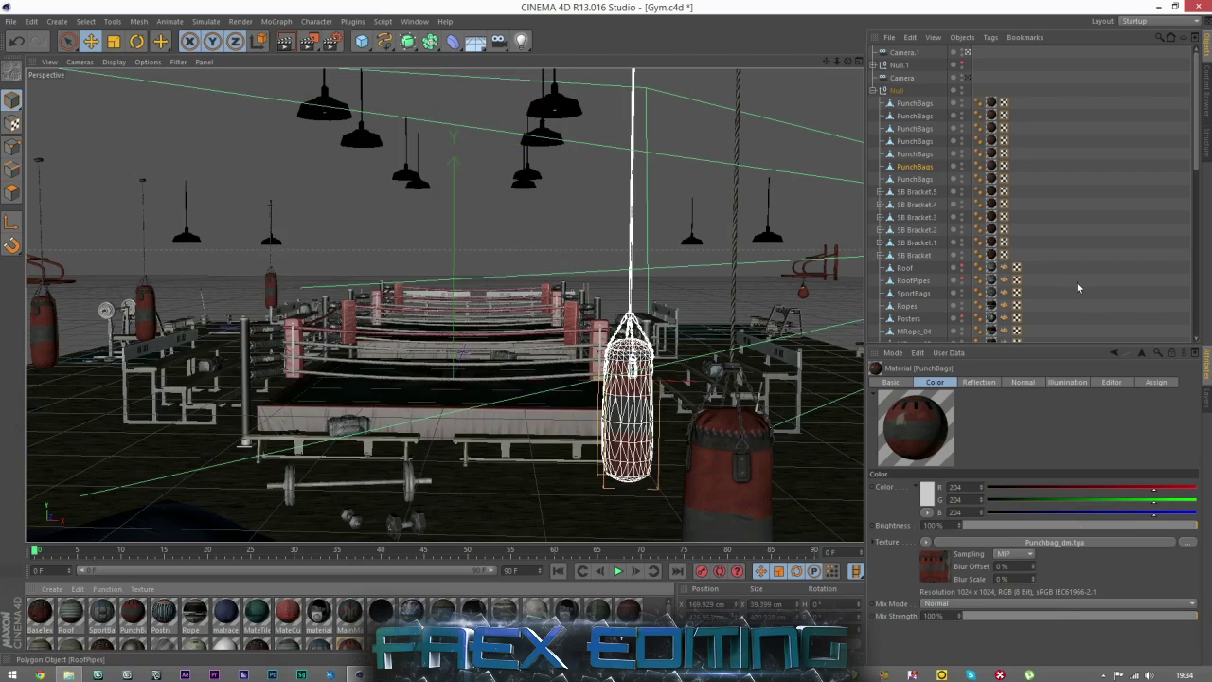
# Step: Enable reflection on the Benches material and set its brightness to 6%
pyautogui.click(813, 409)
pyautogui.click(791, 379)
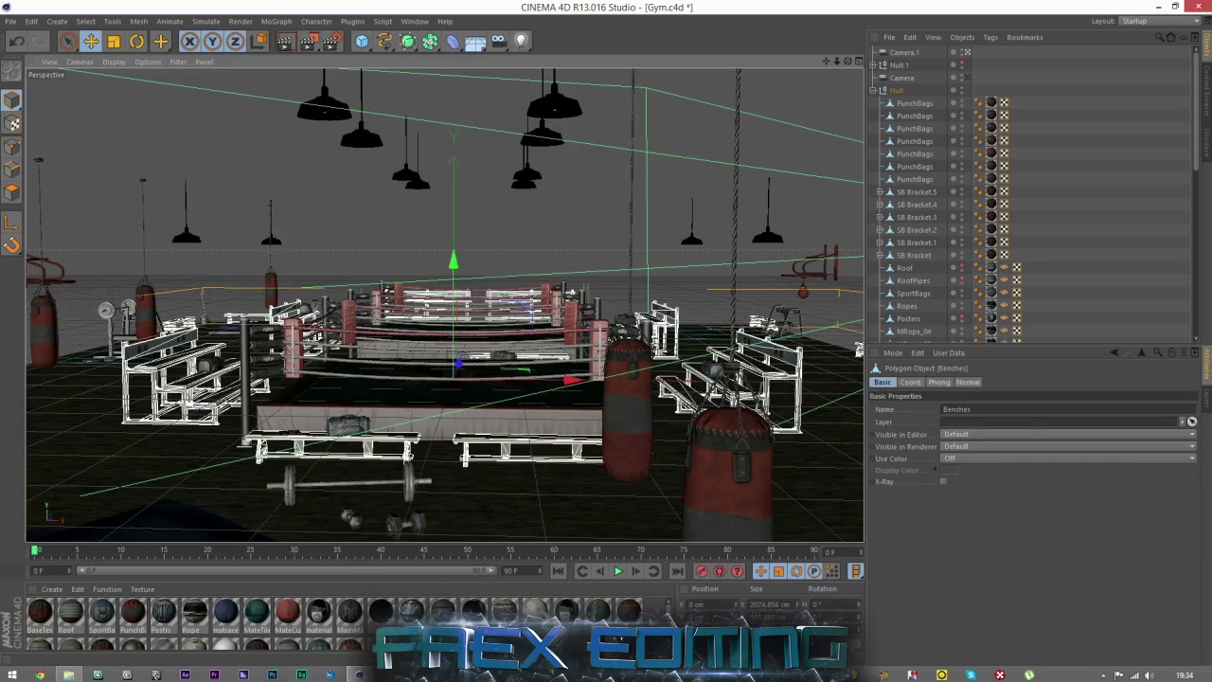
pyautogui.scroll(-4, 349, 621)
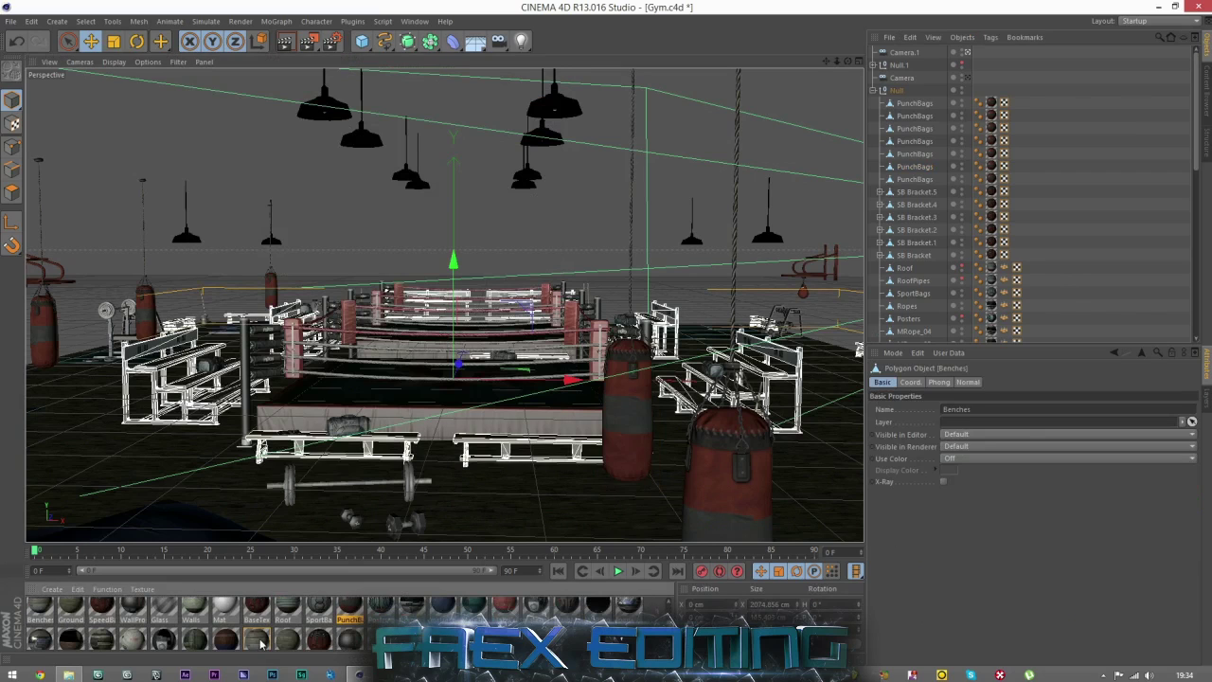
pyautogui.doubleClick(262, 643)
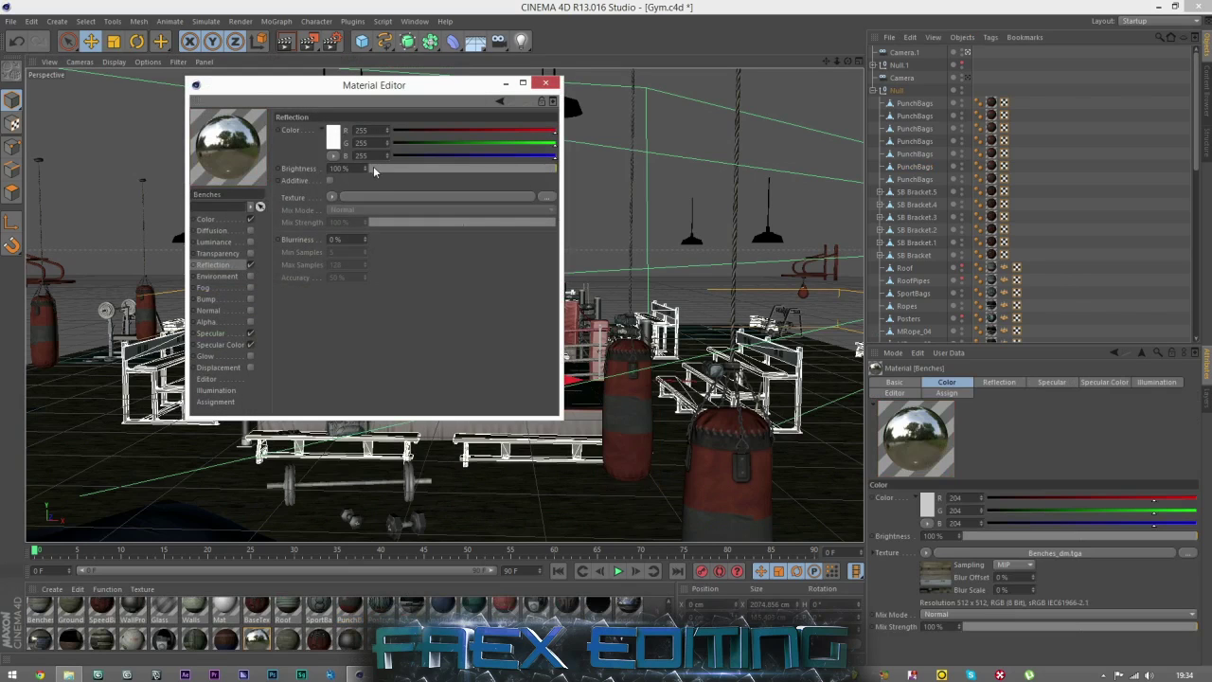
pyautogui.click(374, 170)
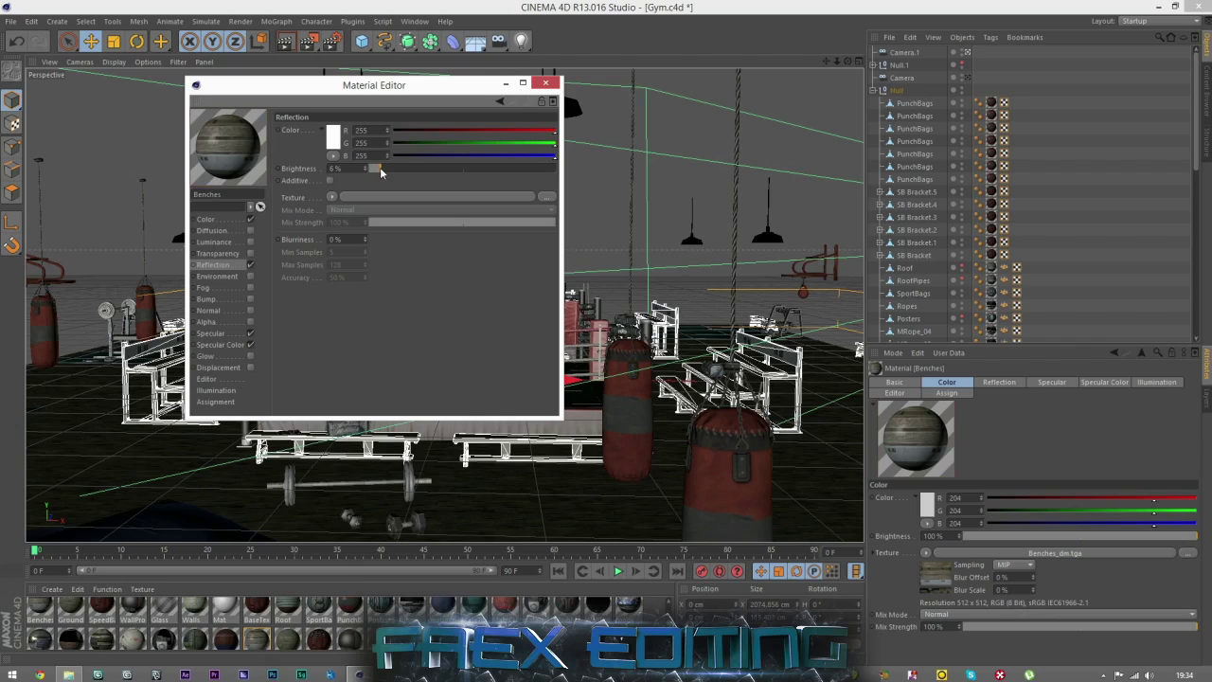
pyautogui.click(545, 83)
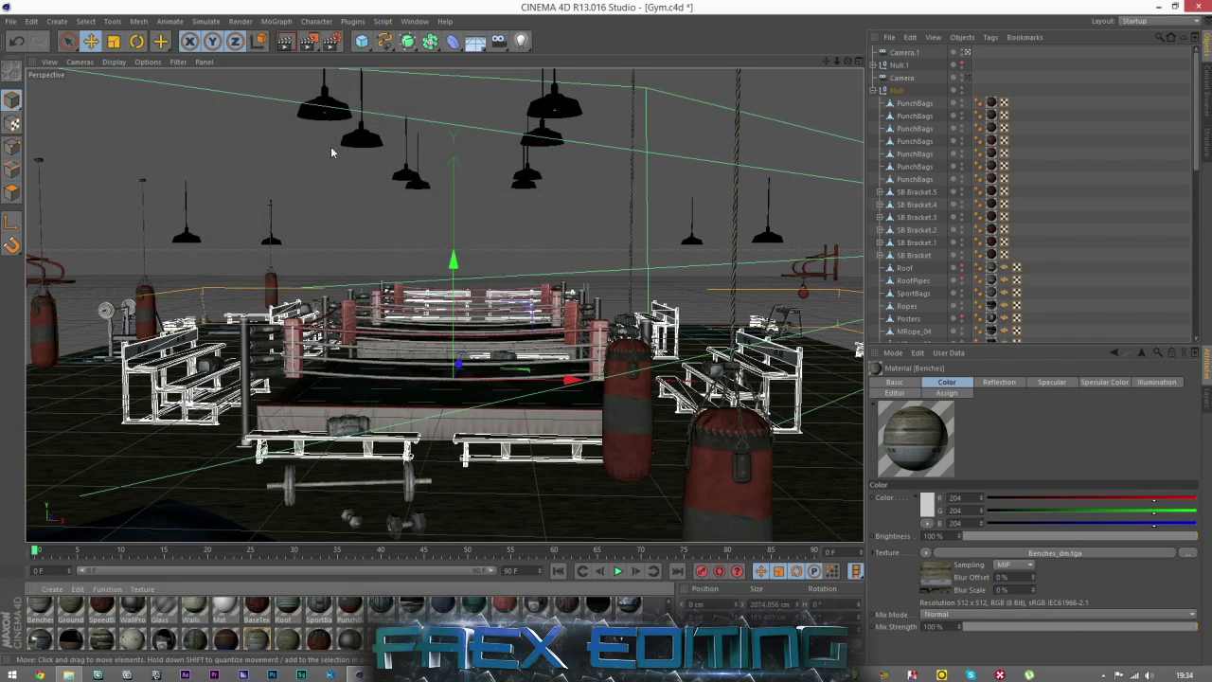
pyautogui.click(1110, 203)
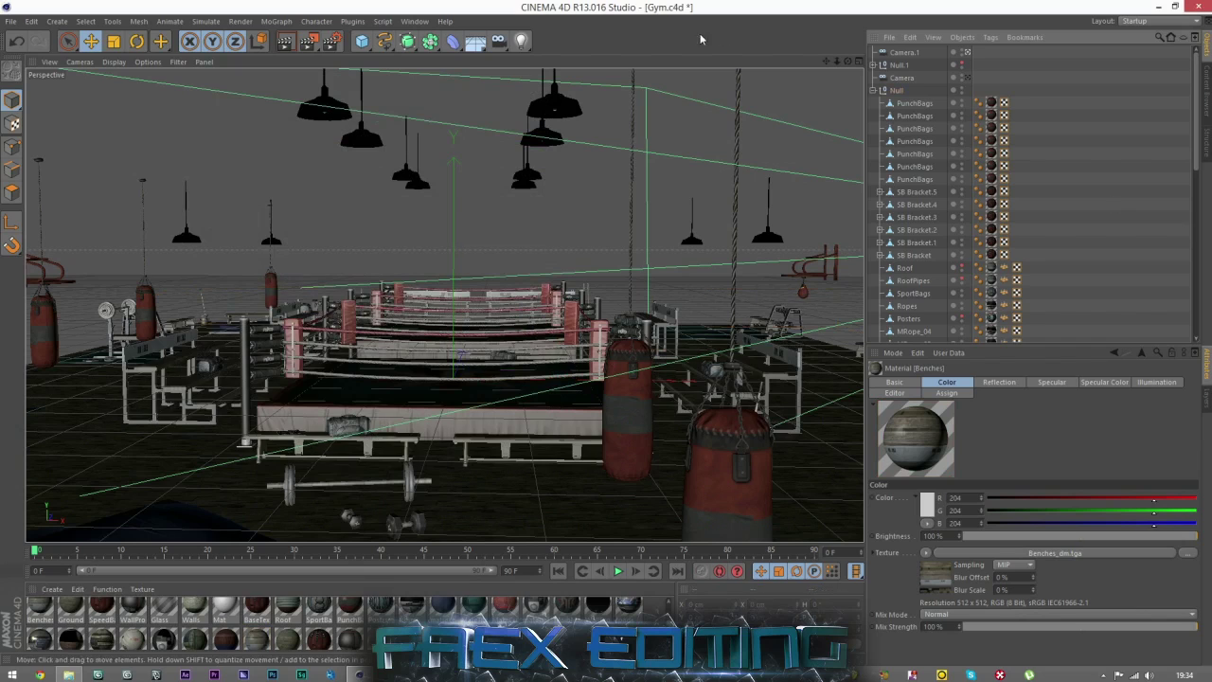
# Step: Review the ray, reflection and shadow depth values in the render options
pyautogui.click(329, 42)
pyautogui.click(114, 98)
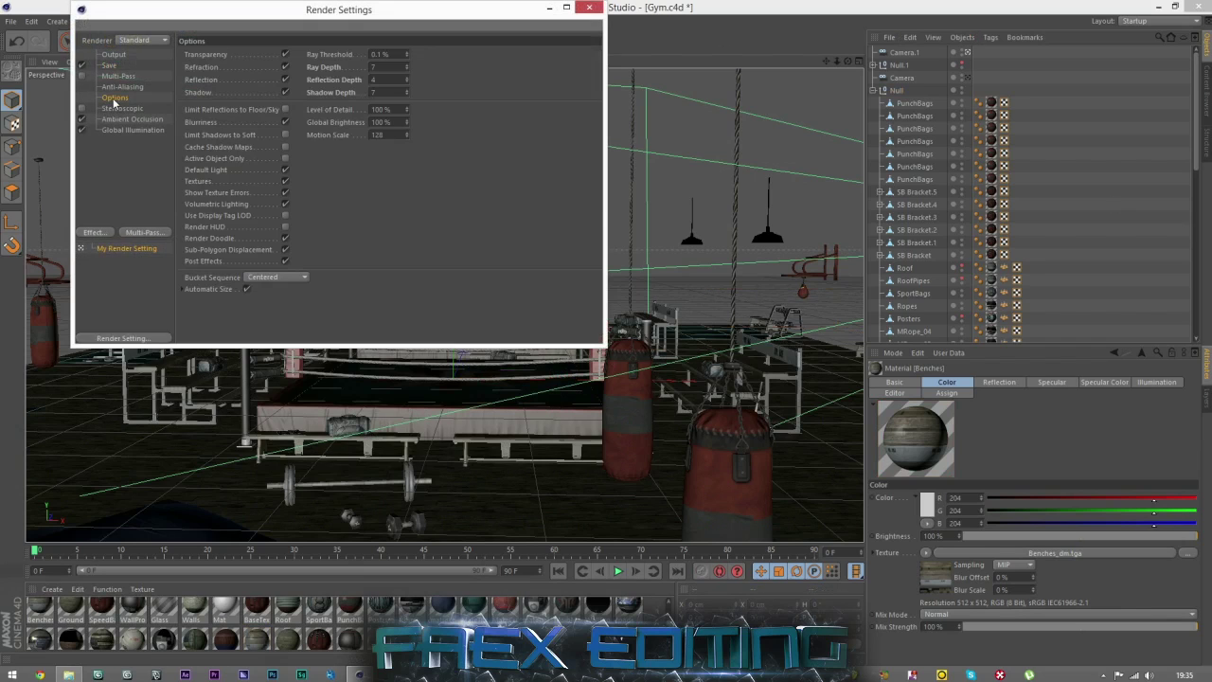
pyautogui.click(329, 67)
pyautogui.moveTo(325, 93); pyautogui.dragTo(333, 94)
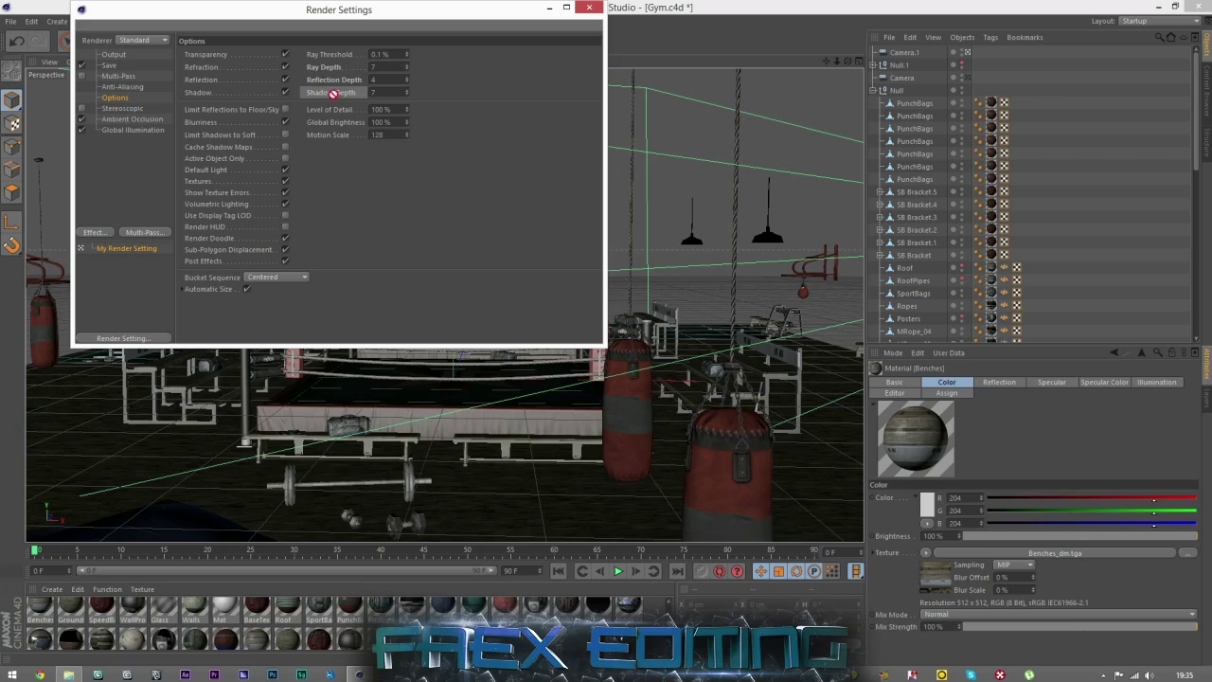
pyautogui.click(322, 81)
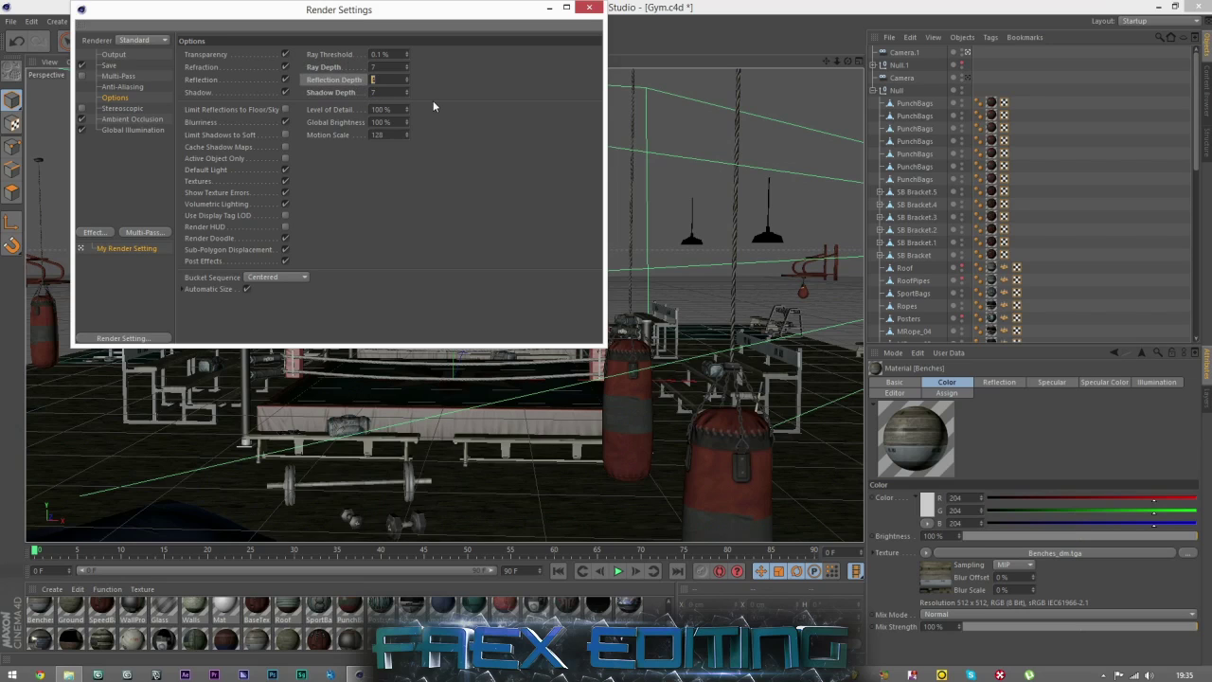
# Step: Review the Global Illumination irradiance cache settings and the render output size, leaving the stochastic samples as they are
pyautogui.click(123, 132)
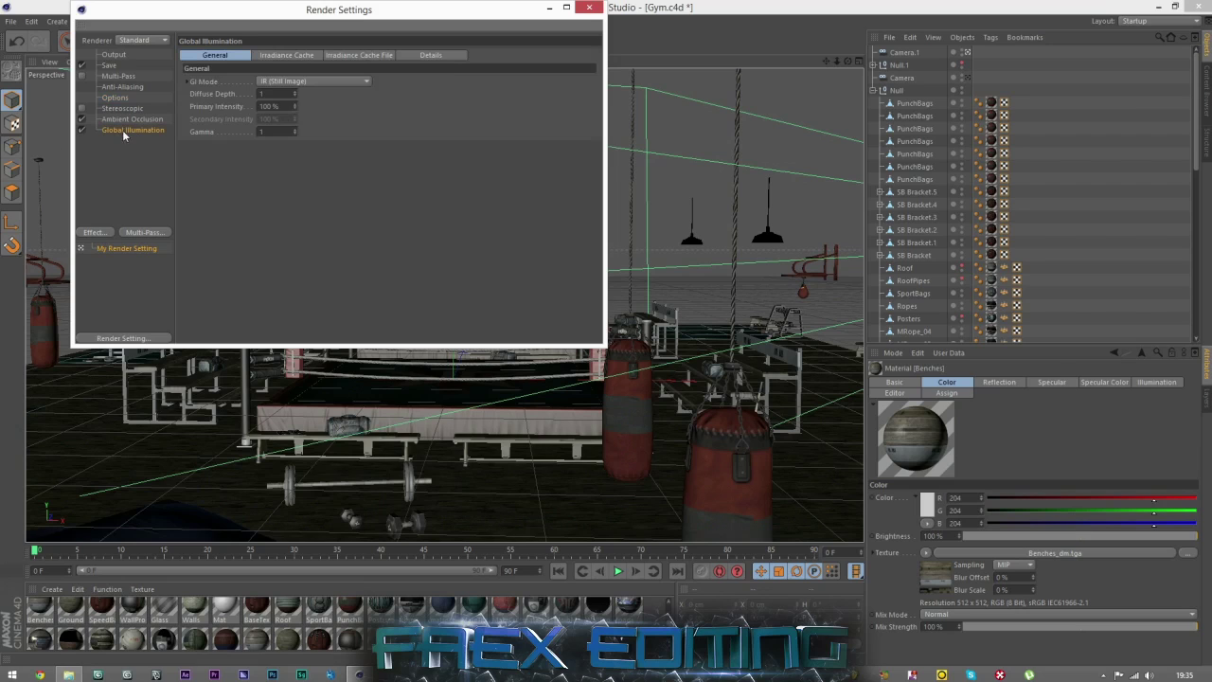
pyautogui.click(281, 57)
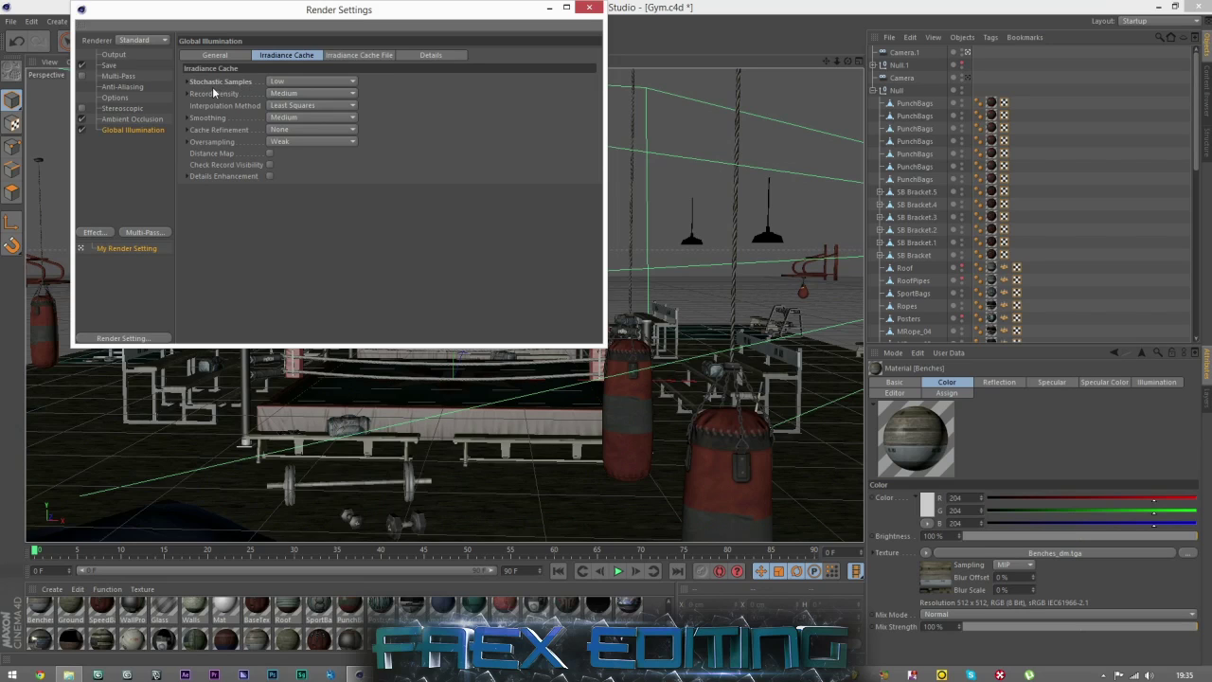
pyautogui.click(286, 81)
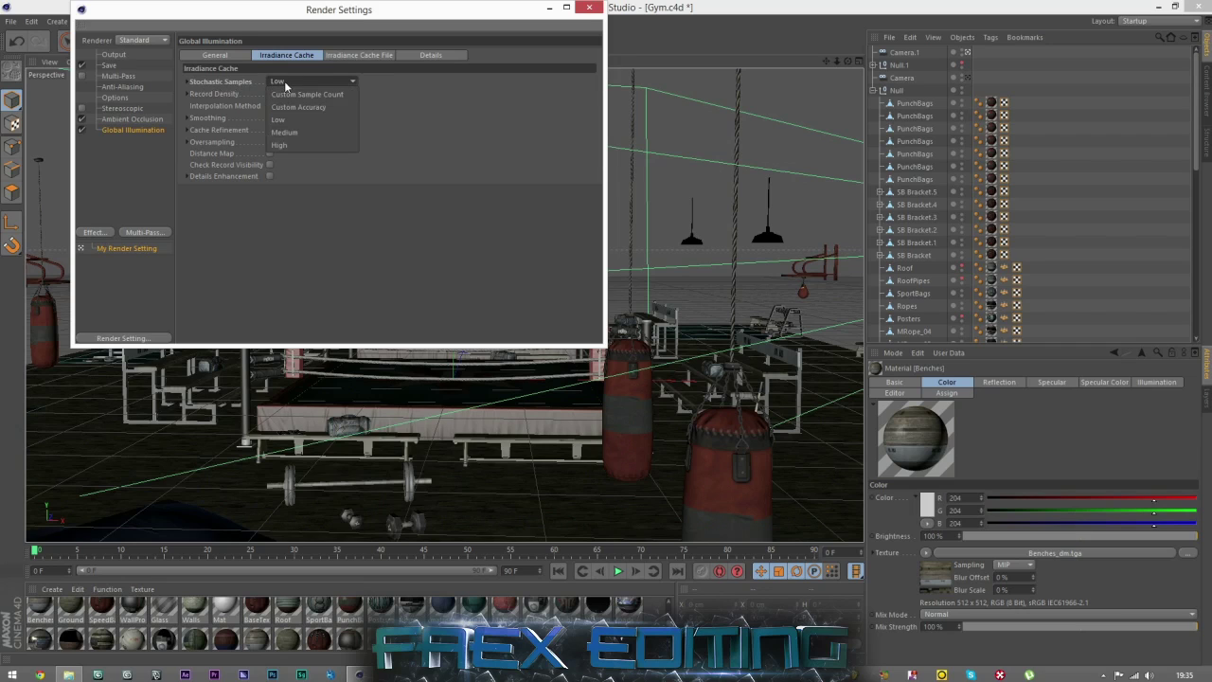
pyautogui.click(395, 92)
pyautogui.click(114, 57)
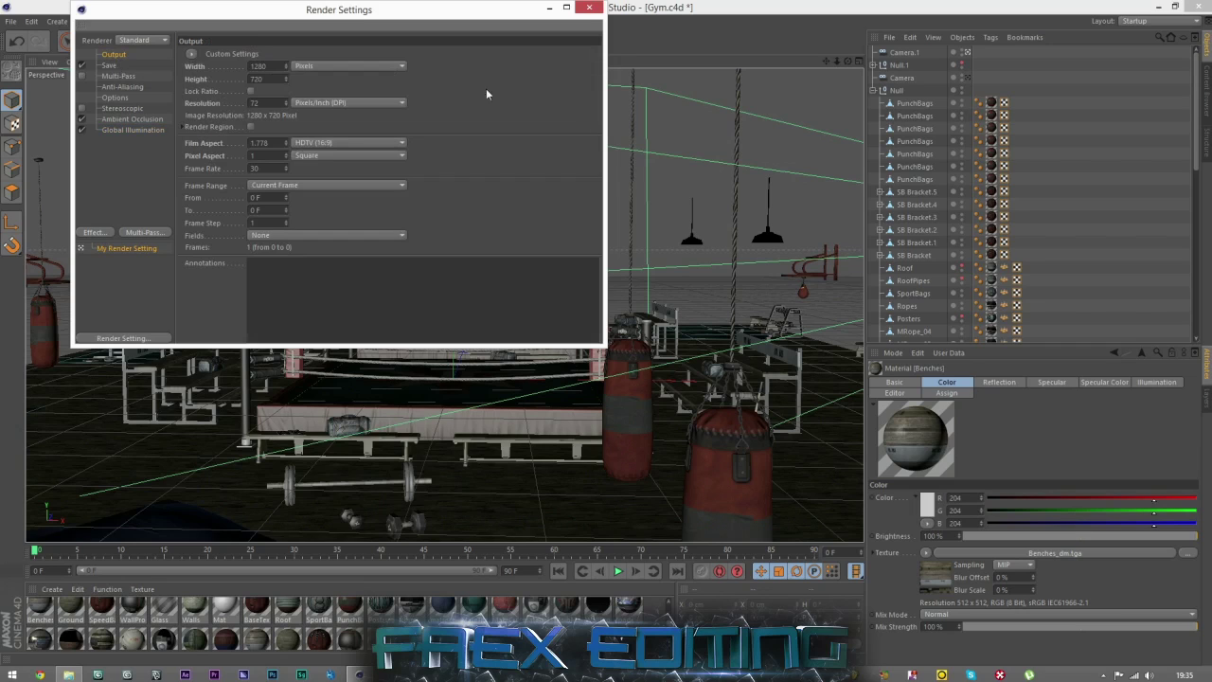
pyautogui.click(115, 98)
pyautogui.click(125, 128)
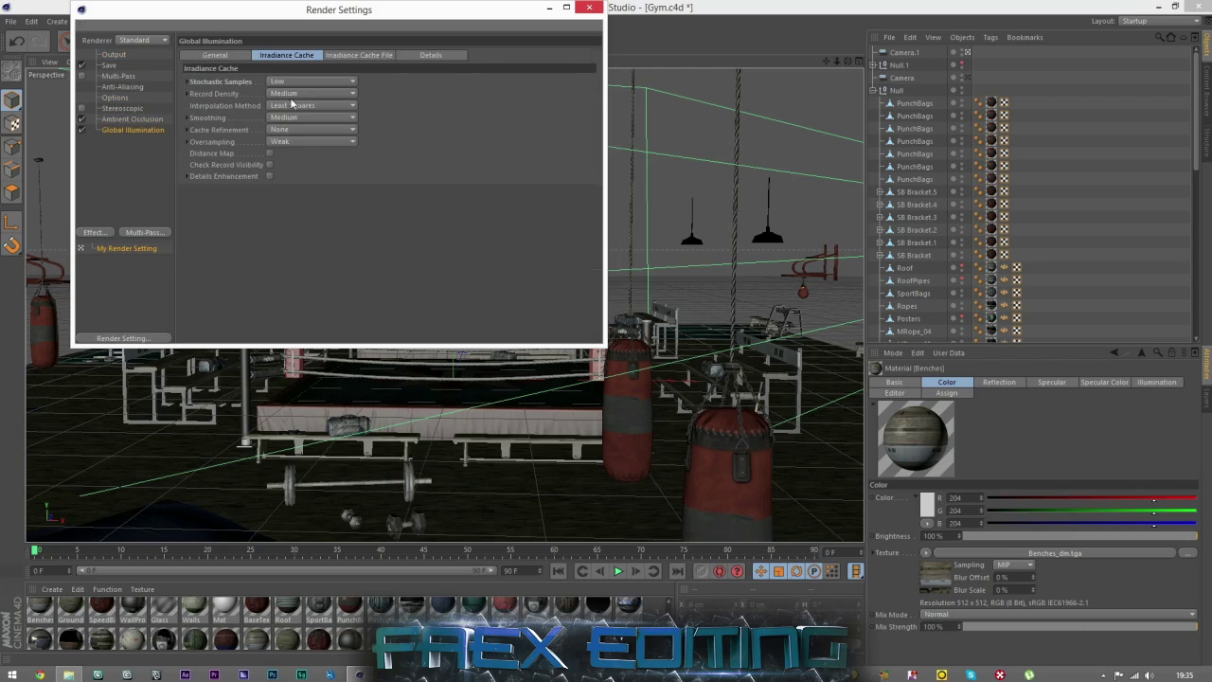
pyautogui.click(547, 9)
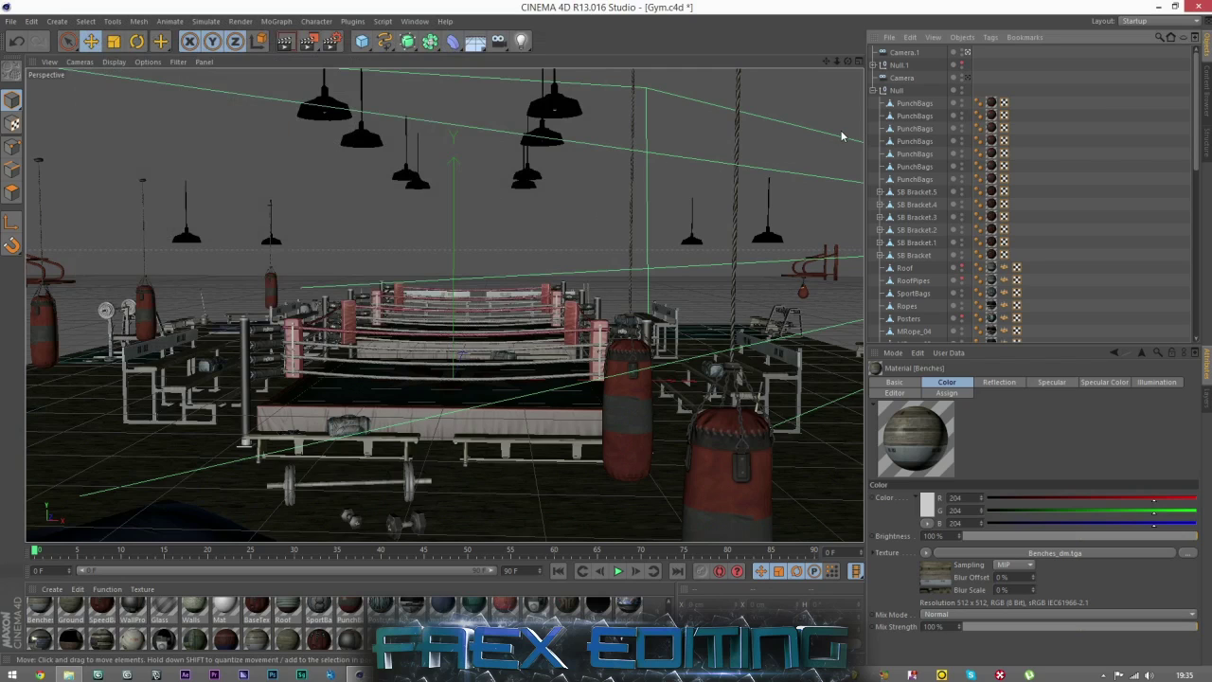
# Step: Set the shadow type of all the lights grouped in Null.1 to Shadow Maps (Soft)
pyautogui.click(872, 65)
pyautogui.click(907, 85)
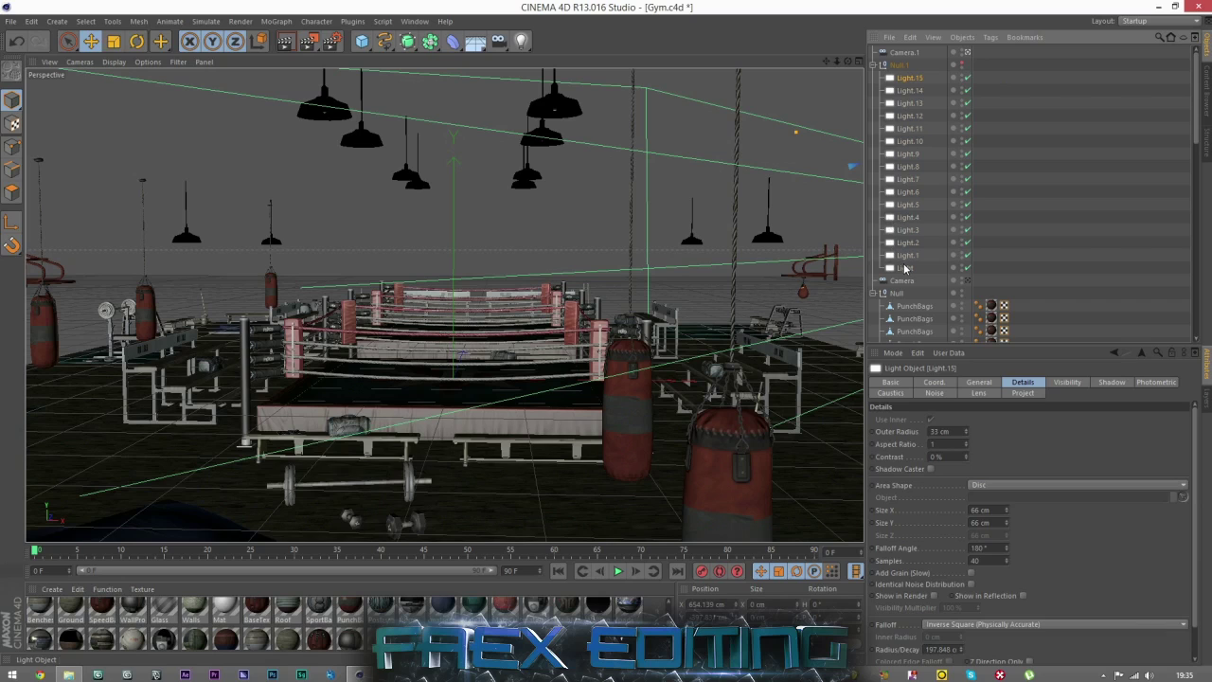
pyautogui.keyDown('shift'); pyautogui.click(905, 268); pyautogui.keyUp('shift')
pyautogui.click(979, 382)
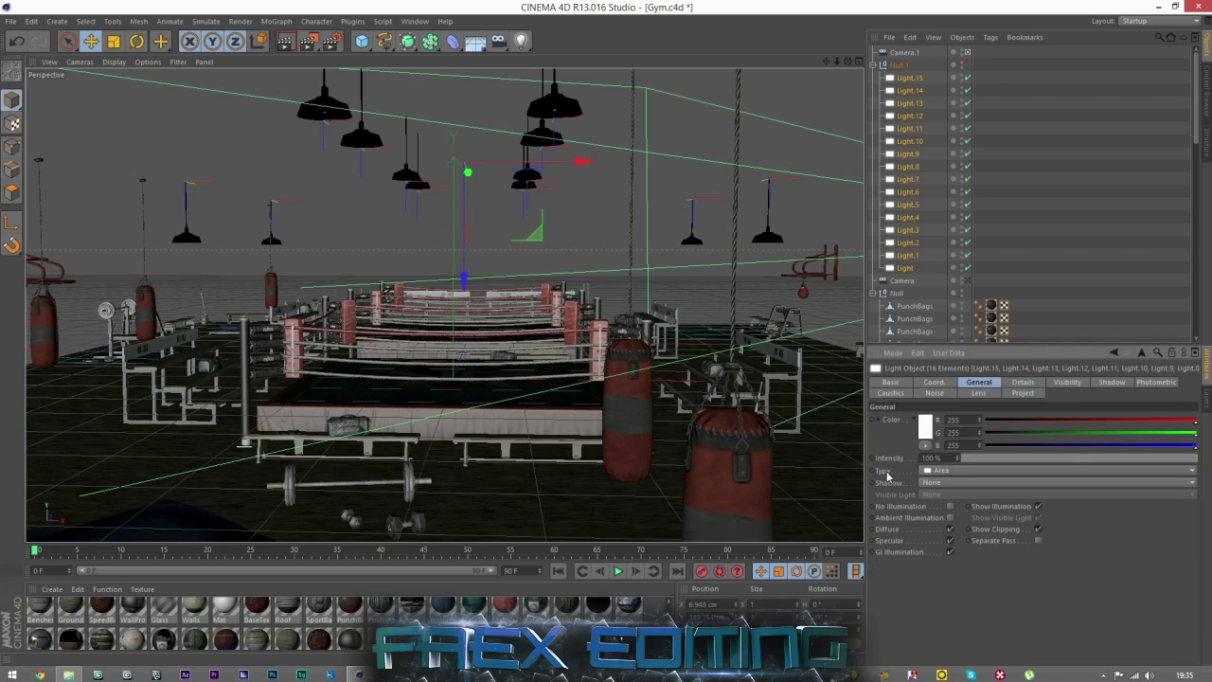
pyautogui.click(947, 484)
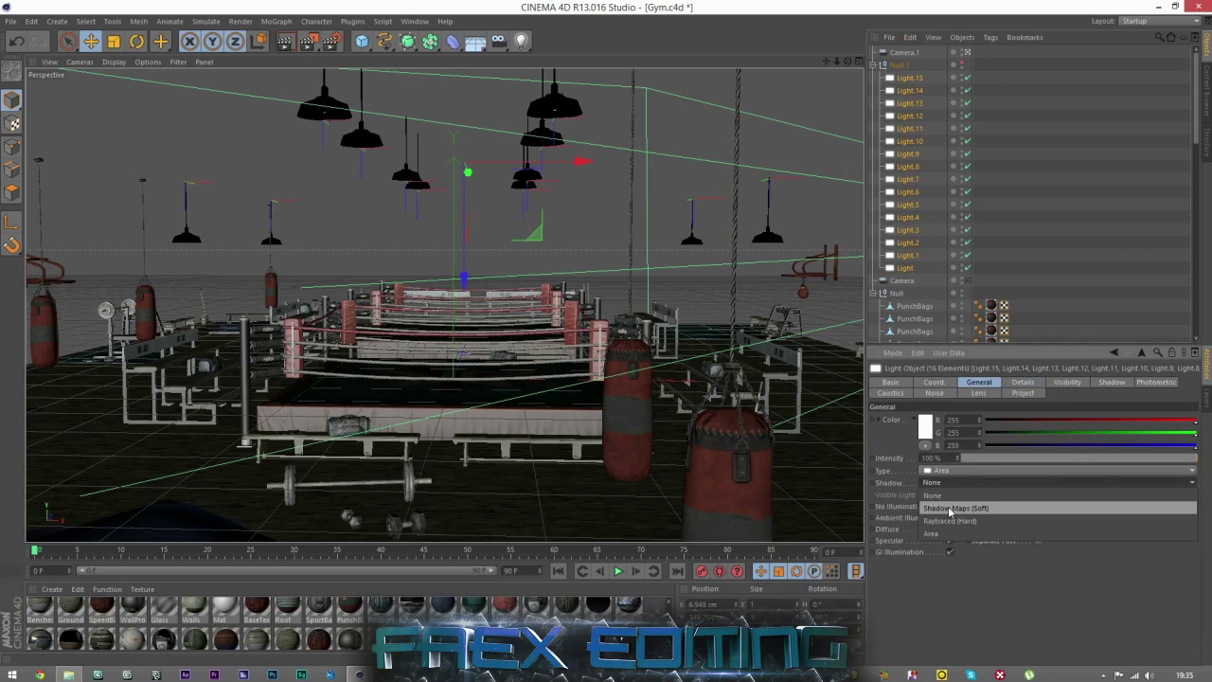
pyautogui.click(951, 510)
pyautogui.click(836, 82)
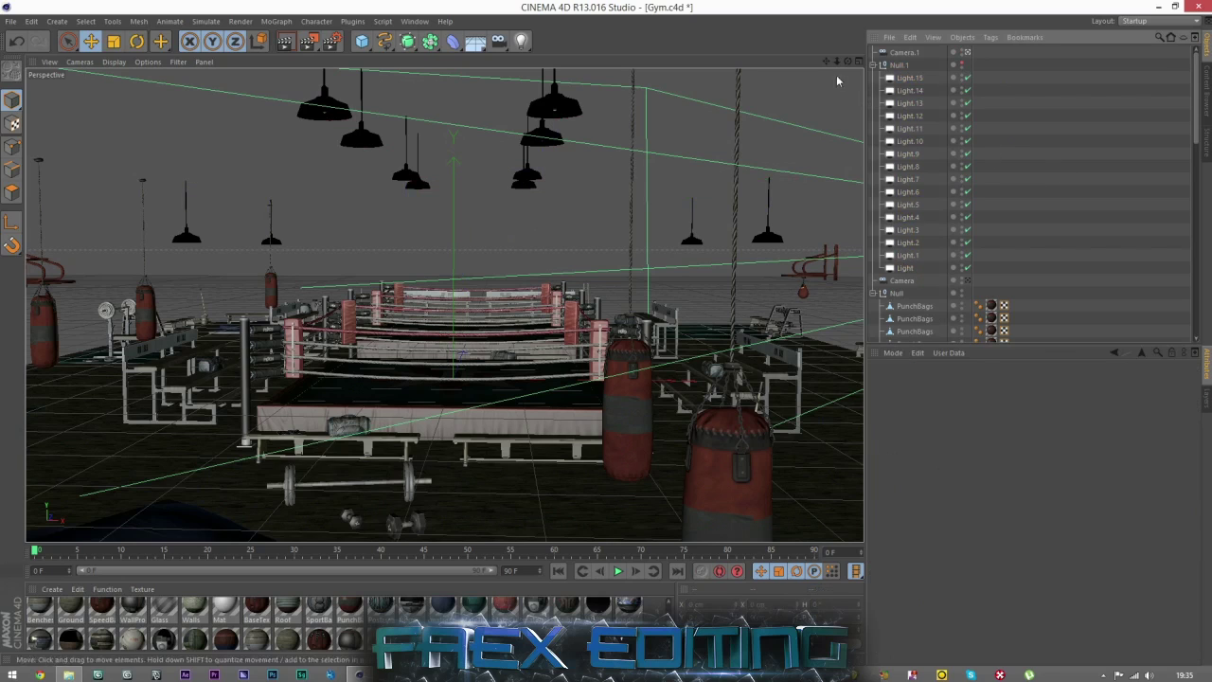
pyautogui.click(872, 65)
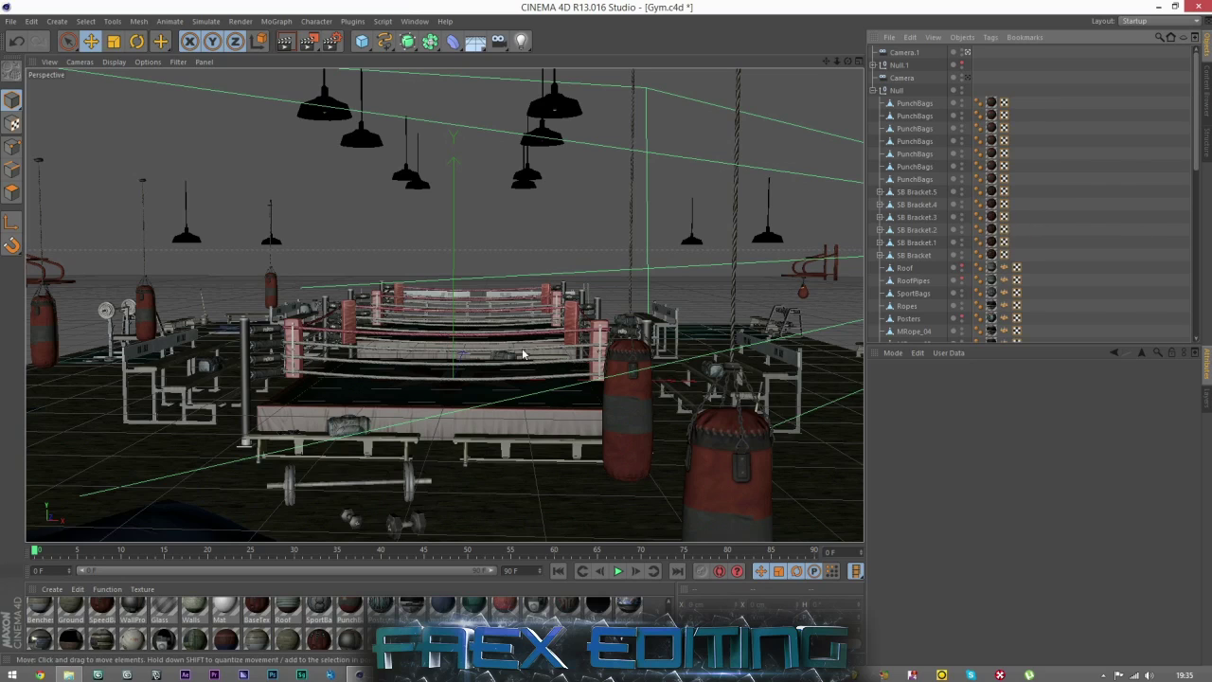
# Step: Rename the render's save file on the desktop as Gym Render2 in the render settings
pyautogui.click(331, 41)
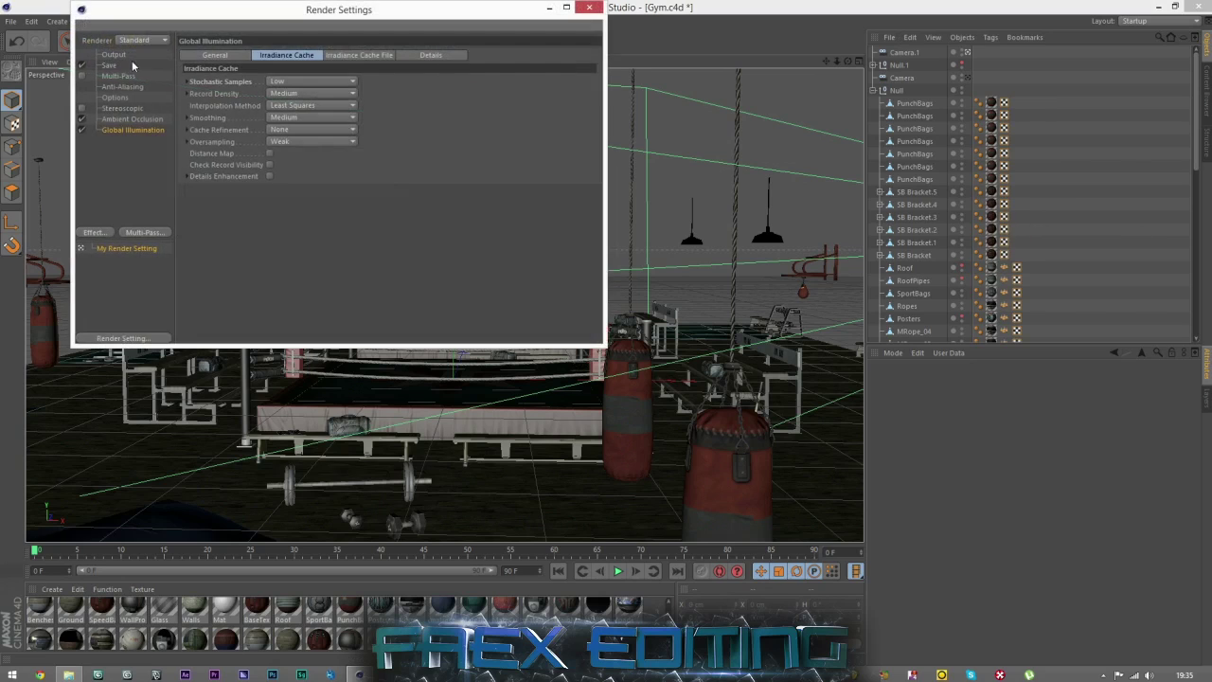
pyautogui.click(121, 64)
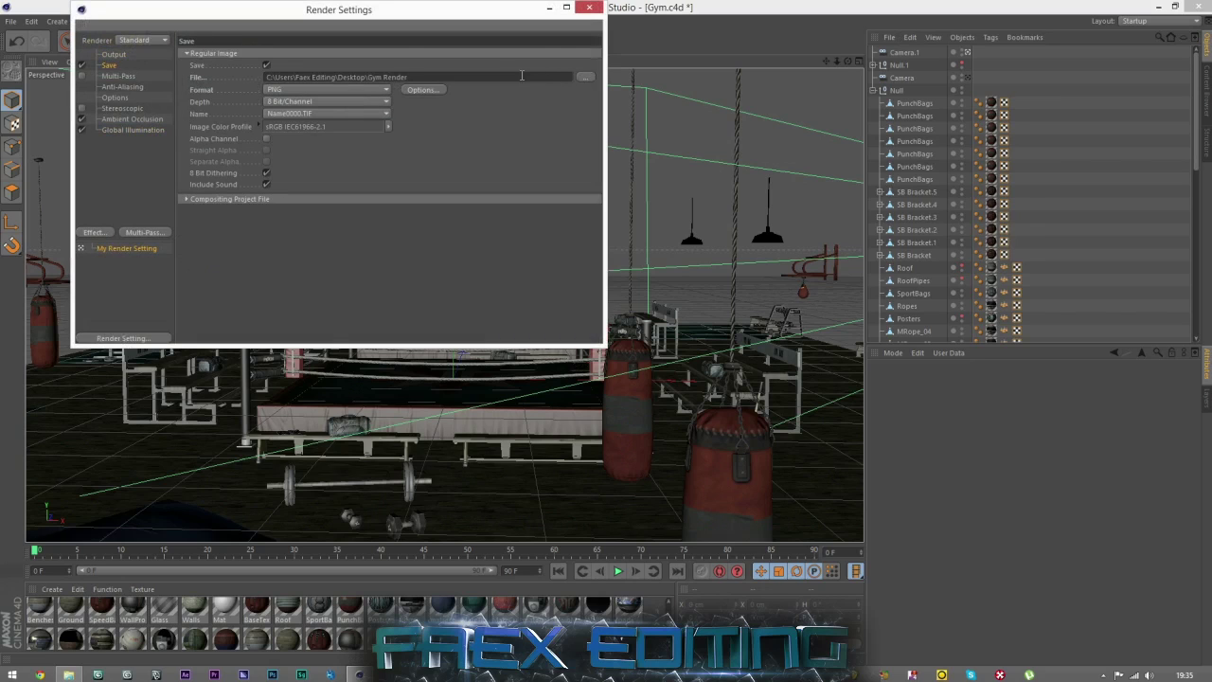
pyautogui.click(587, 9)
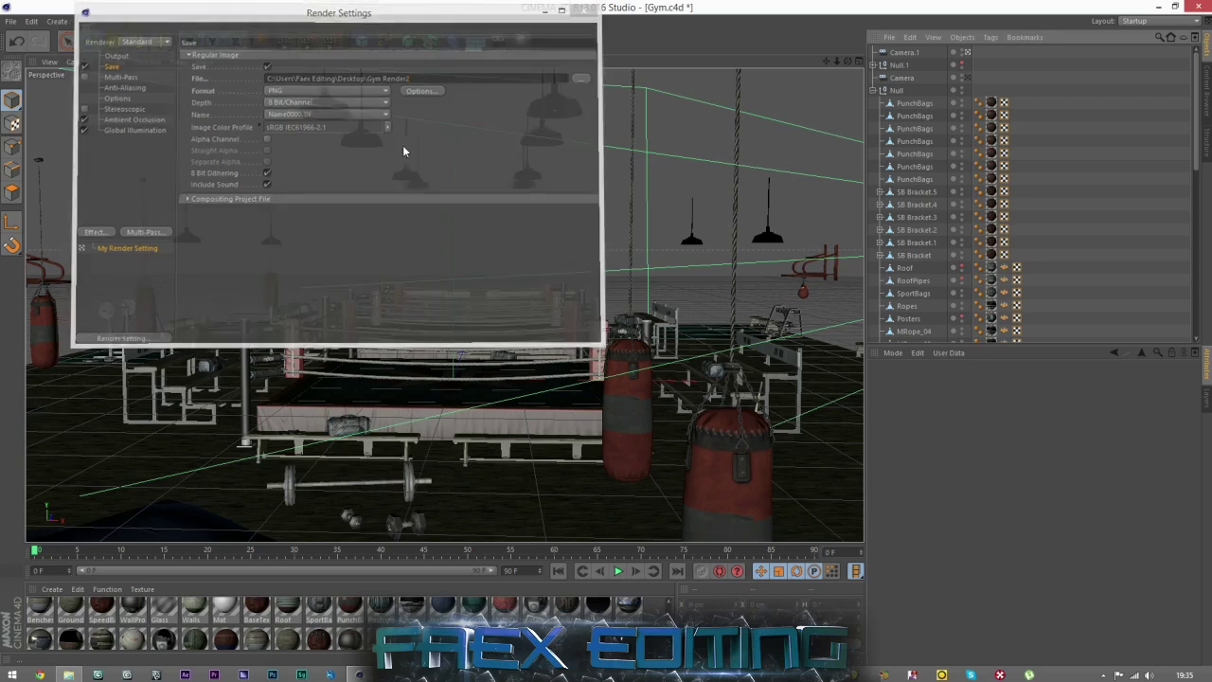
# Step: Render the scene to the Picture Viewer, enlarge its window, and minimize it while the render runs
pyautogui.click(304, 43)
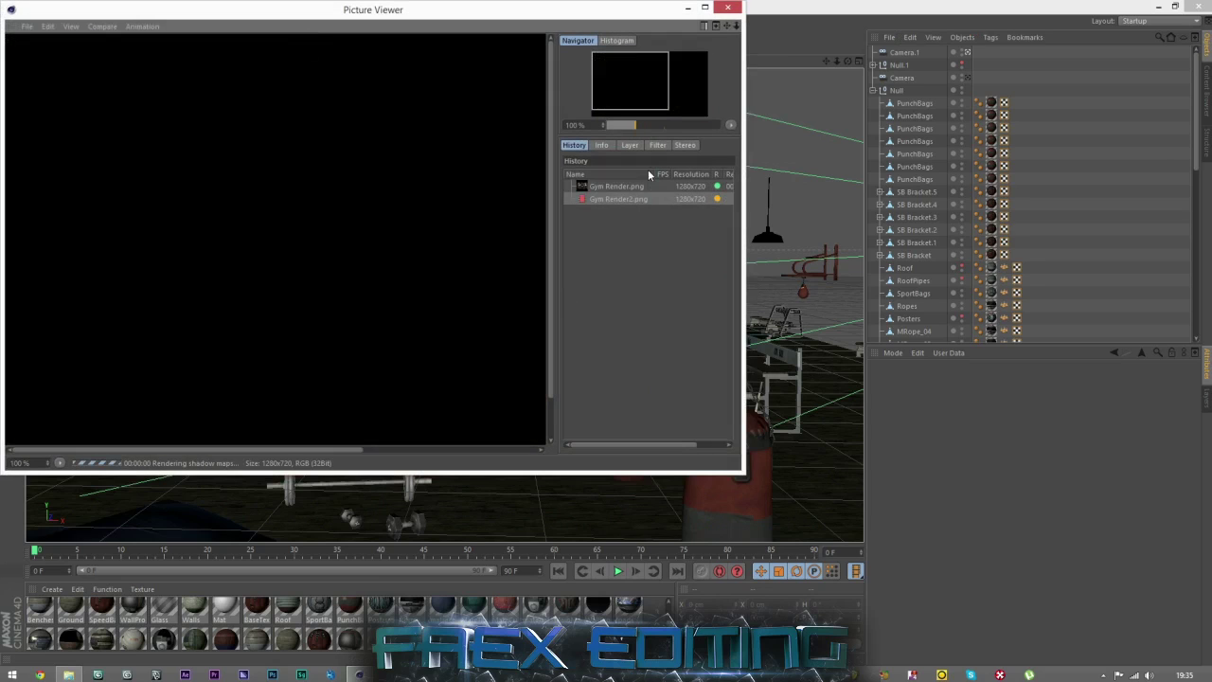
pyautogui.moveTo(749, 478); pyautogui.dragTo(1103, 630)
pyautogui.click(1087, 126)
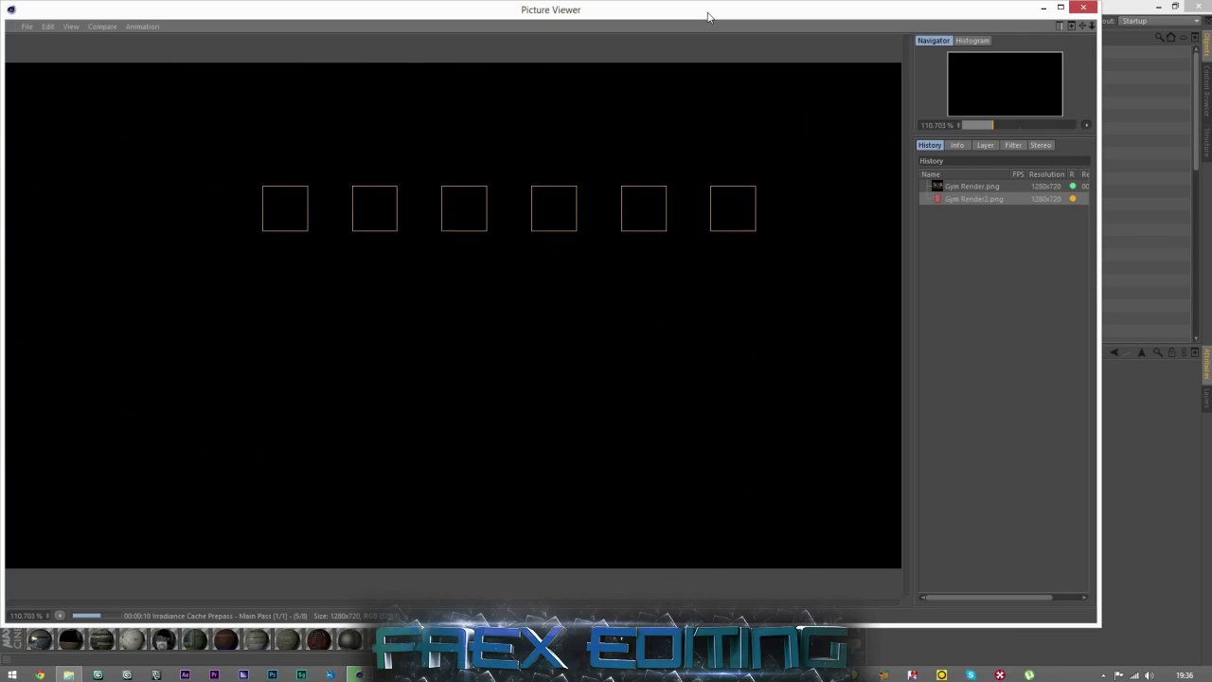
pyautogui.click(1042, 8)
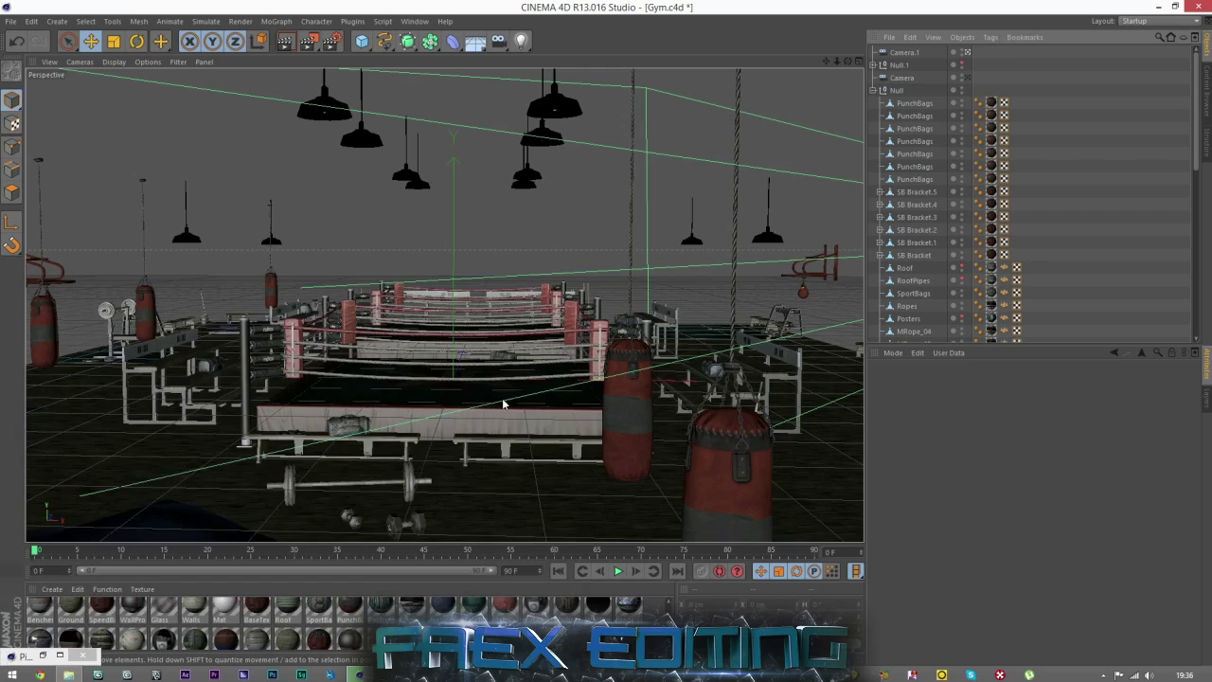
pyautogui.click(625, 388)
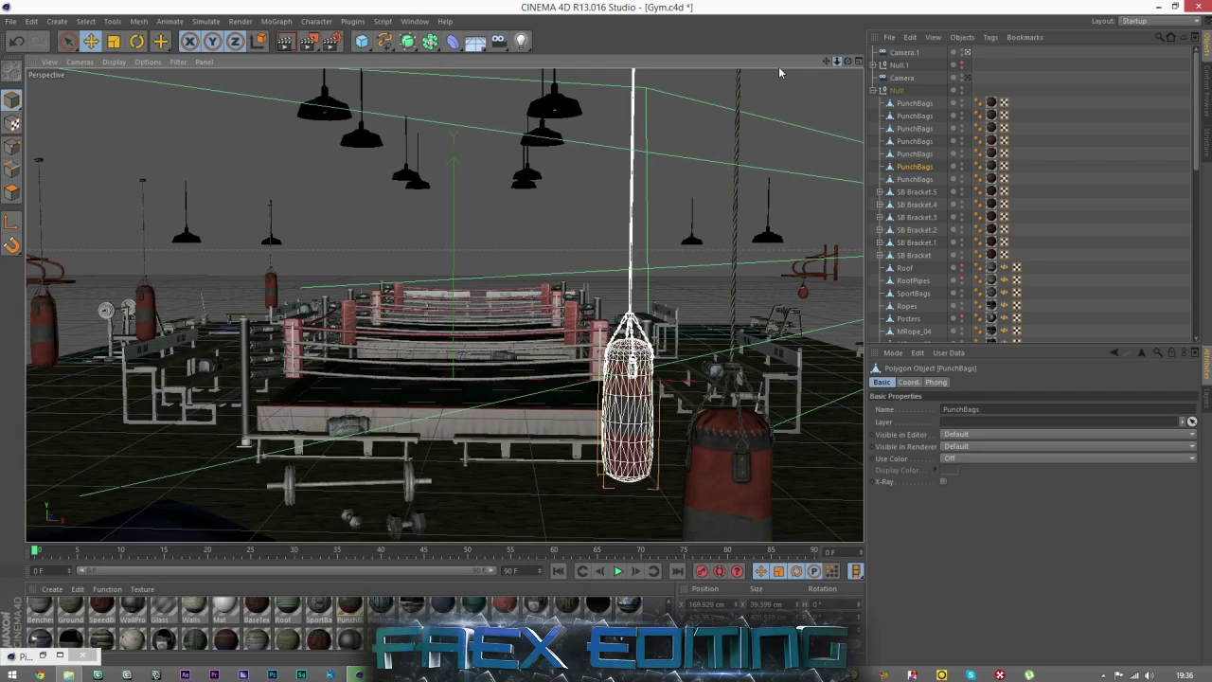
pyautogui.moveTo(837, 61); pyautogui.dragTo(850, 107)
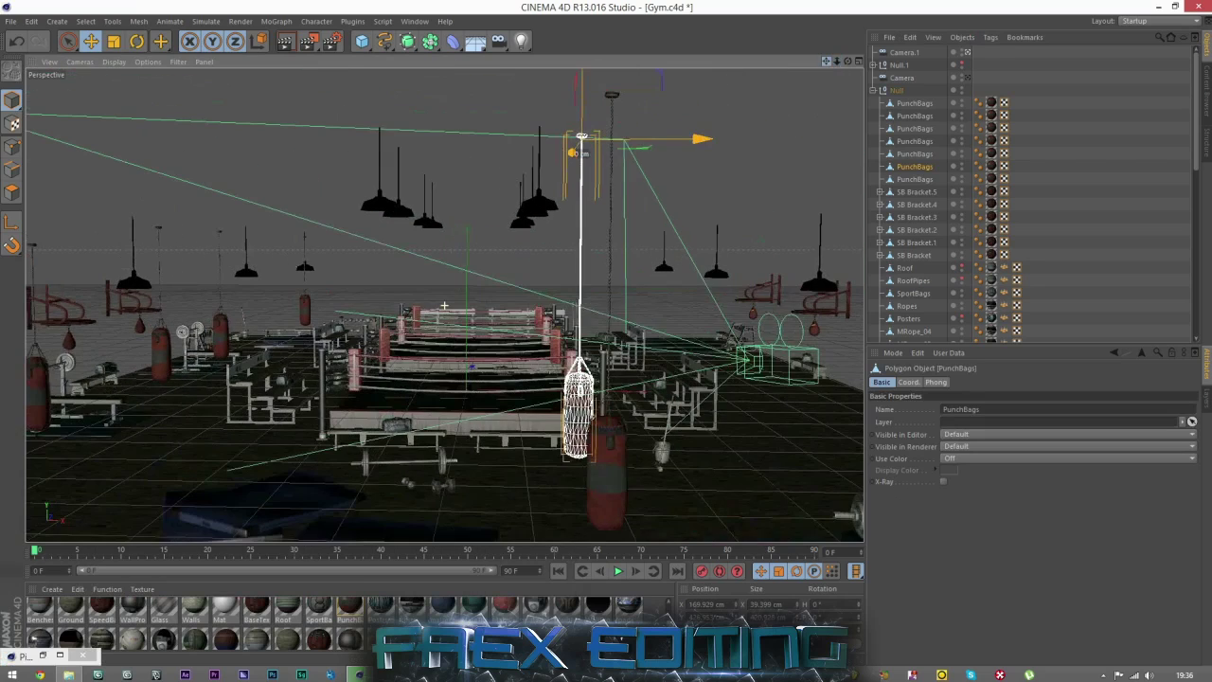
pyautogui.moveTo(848, 61); pyautogui.dragTo(891, 71)
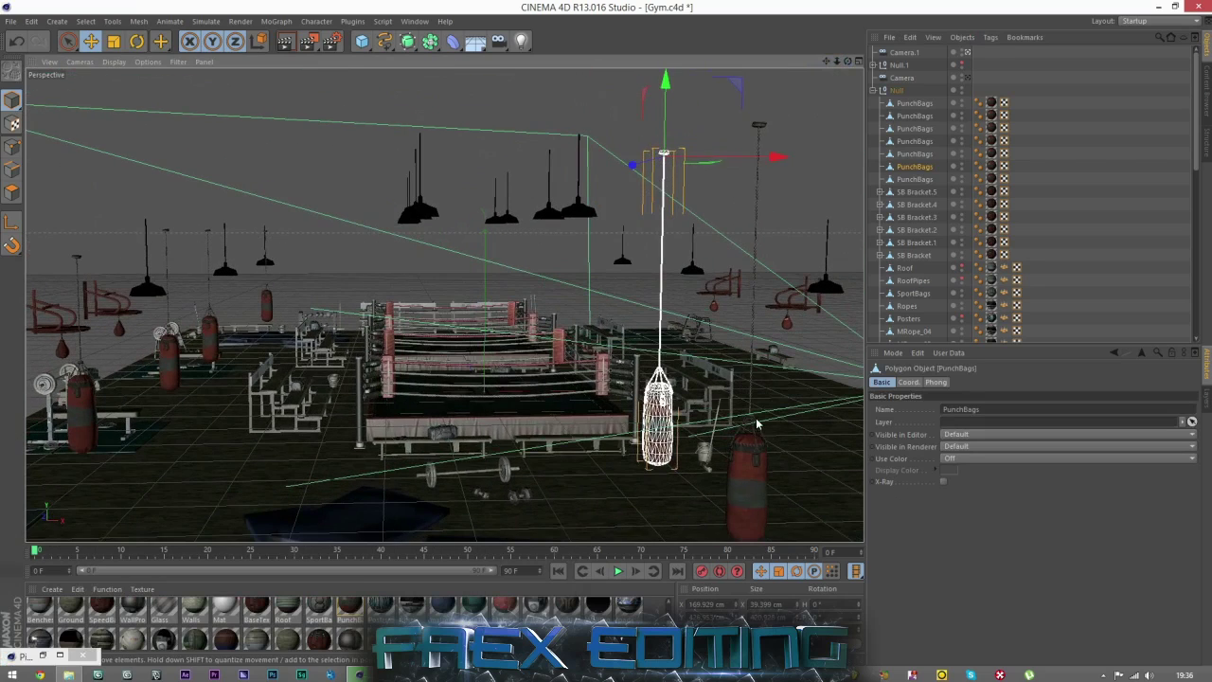
pyautogui.click(1083, 275)
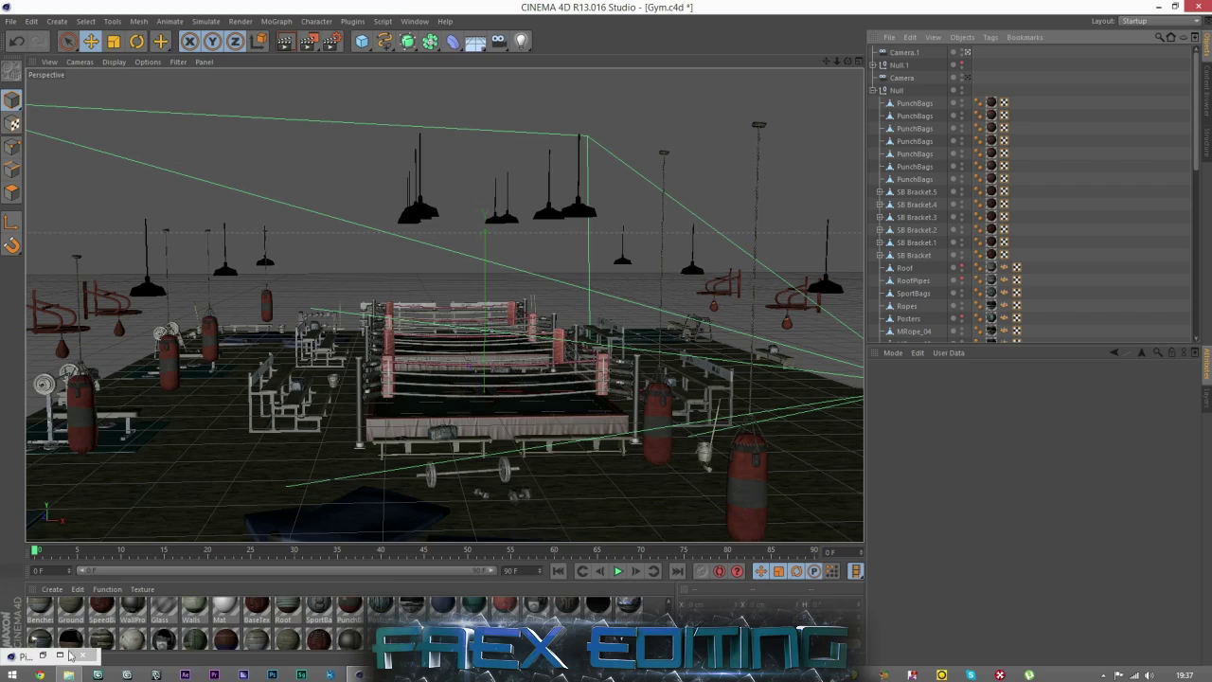
# Step: Check the finished Gym Render2 image and turn the visibility of the Walls object back on
pyautogui.hotkey('shift', 'r')
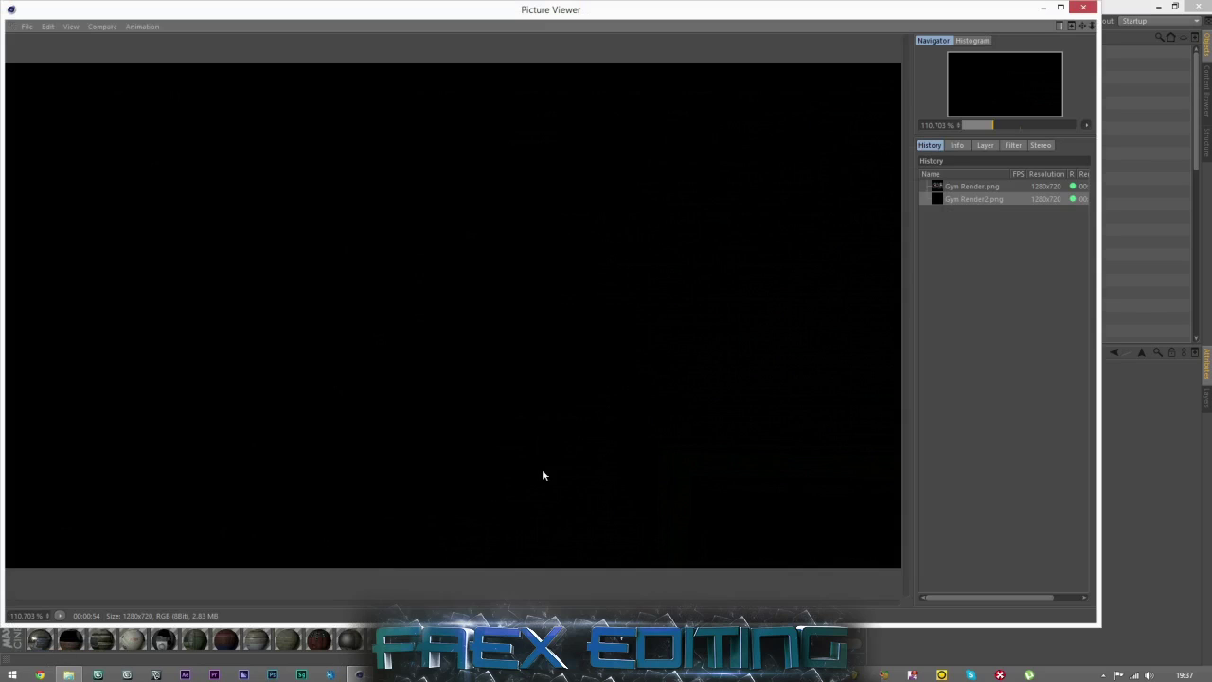
pyautogui.click(1084, 8)
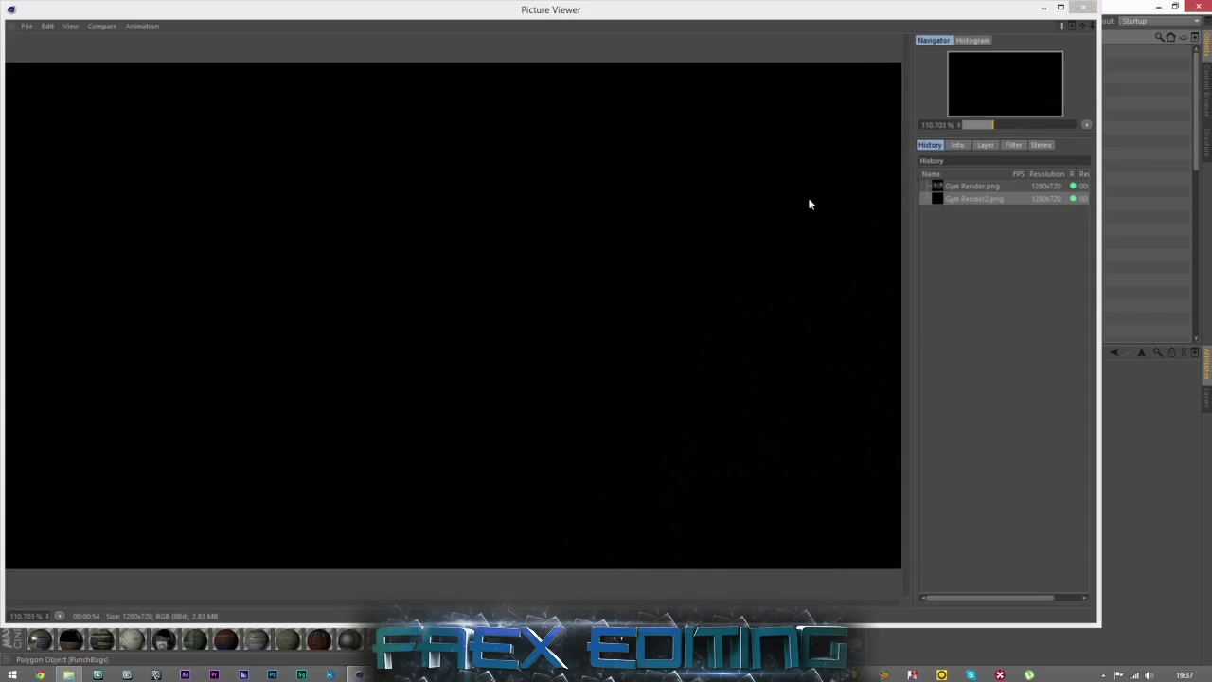
pyautogui.scroll(-10, 938, 189)
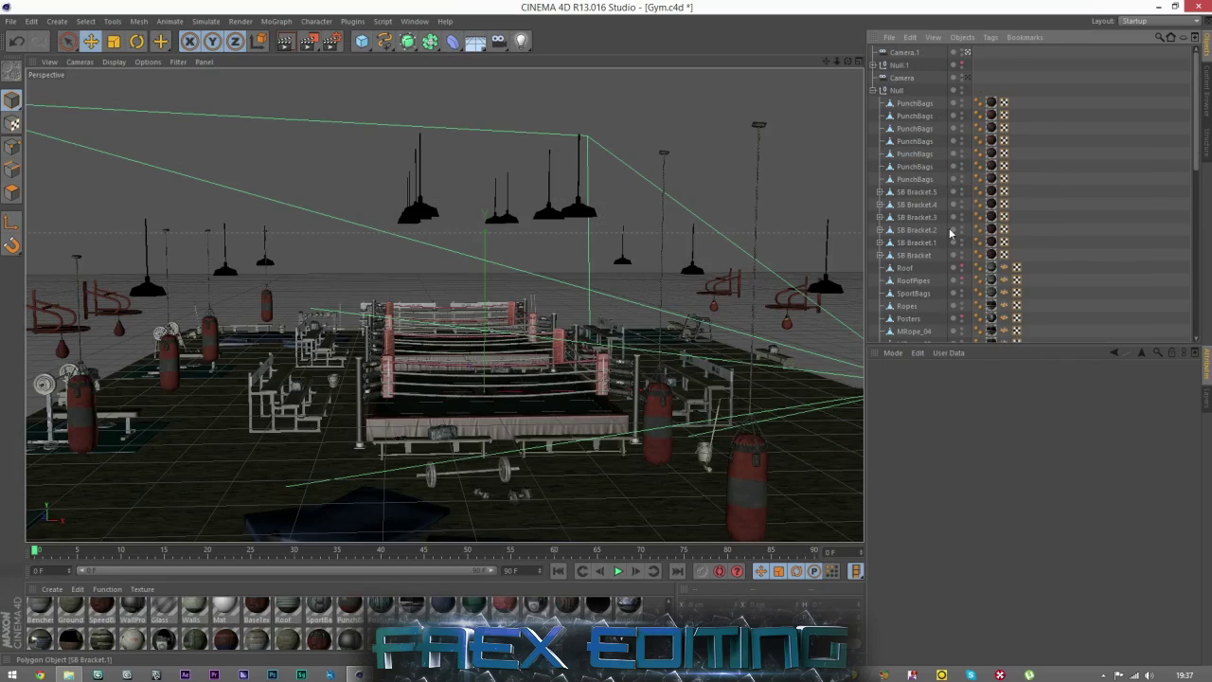
pyautogui.click(961, 337)
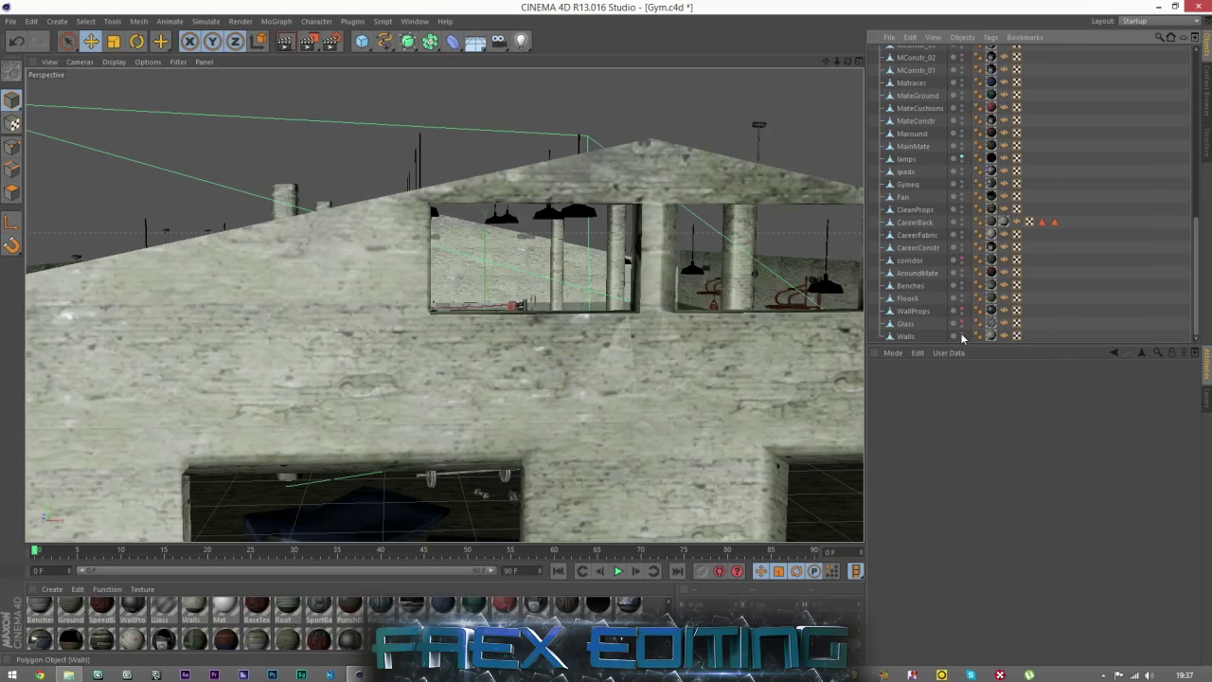
pyautogui.scroll(10, 947, 195)
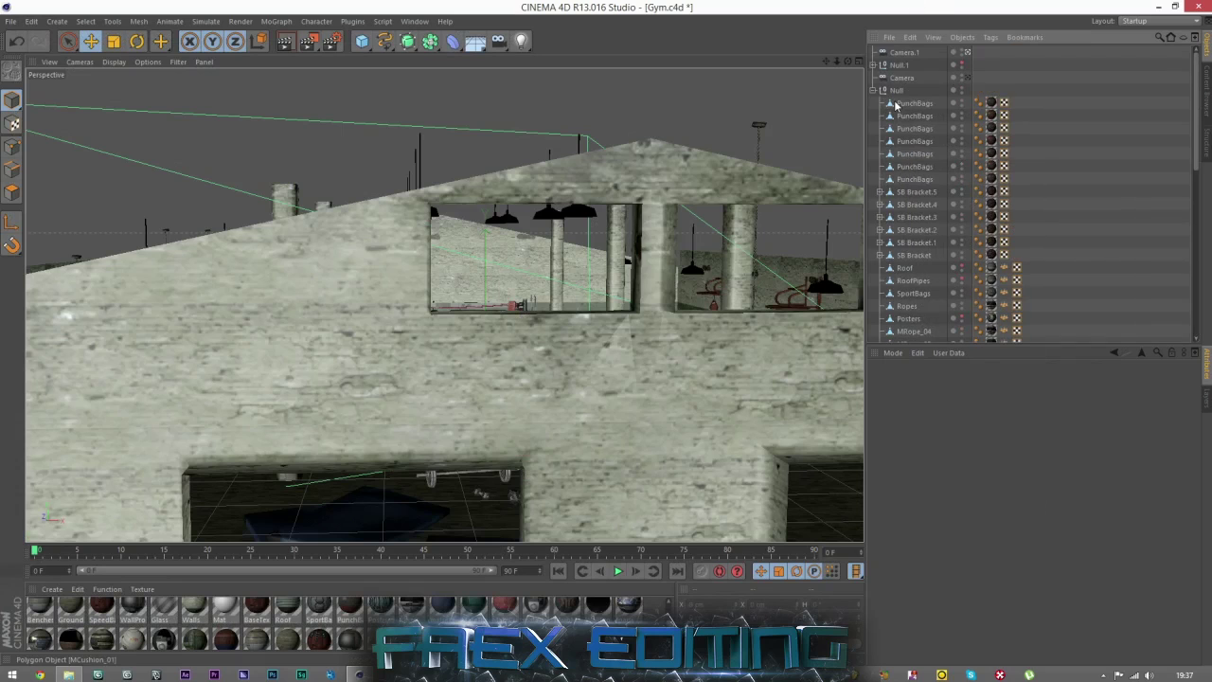
# Step: Frame the front boxing ring from inside the walls and render the view again, overwriting Gym Render2.png
pyautogui.click(899, 53)
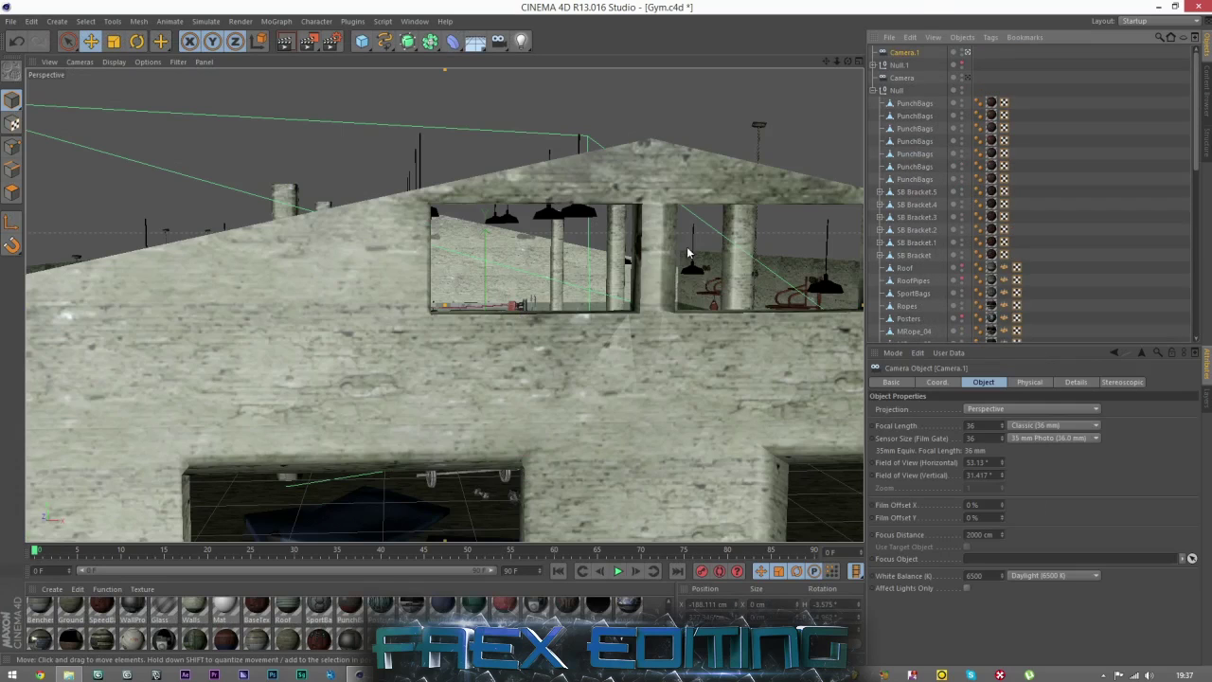
pyautogui.moveTo(837, 61)
pyautogui.mouseDown()
pyautogui.moveTo(1013, 61)
pyautogui.moveTo(844, 66)
pyautogui.mouseUp()
pyautogui.click(309, 41)
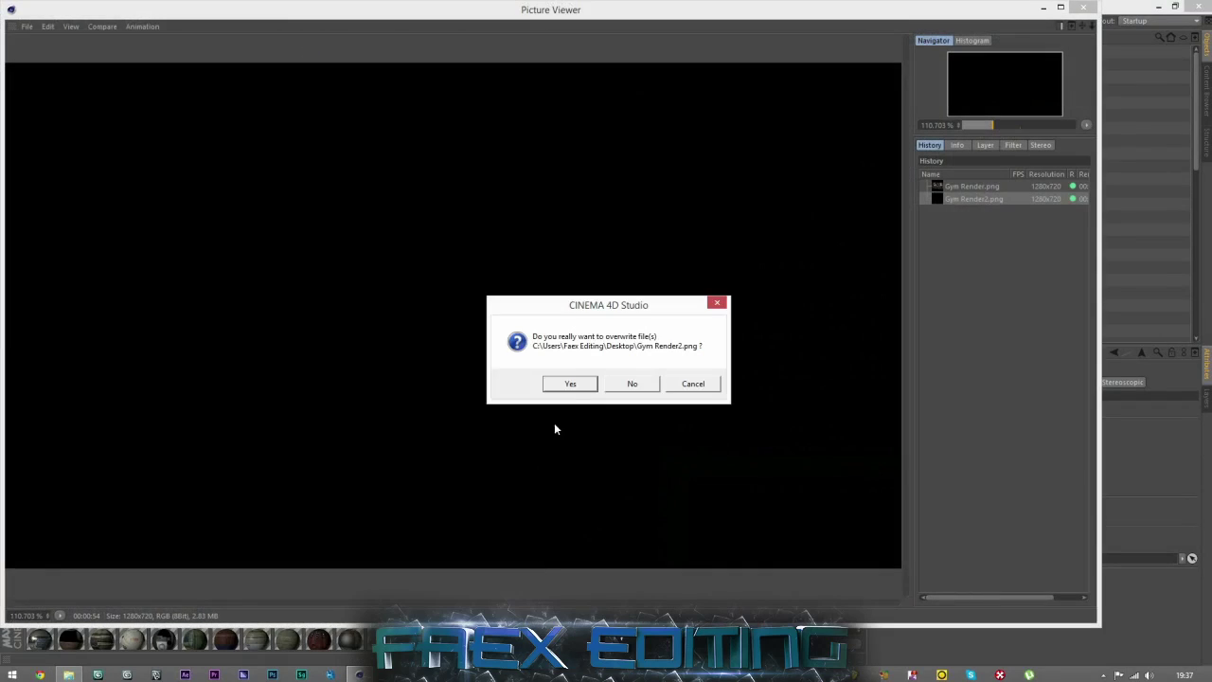
pyautogui.click(571, 384)
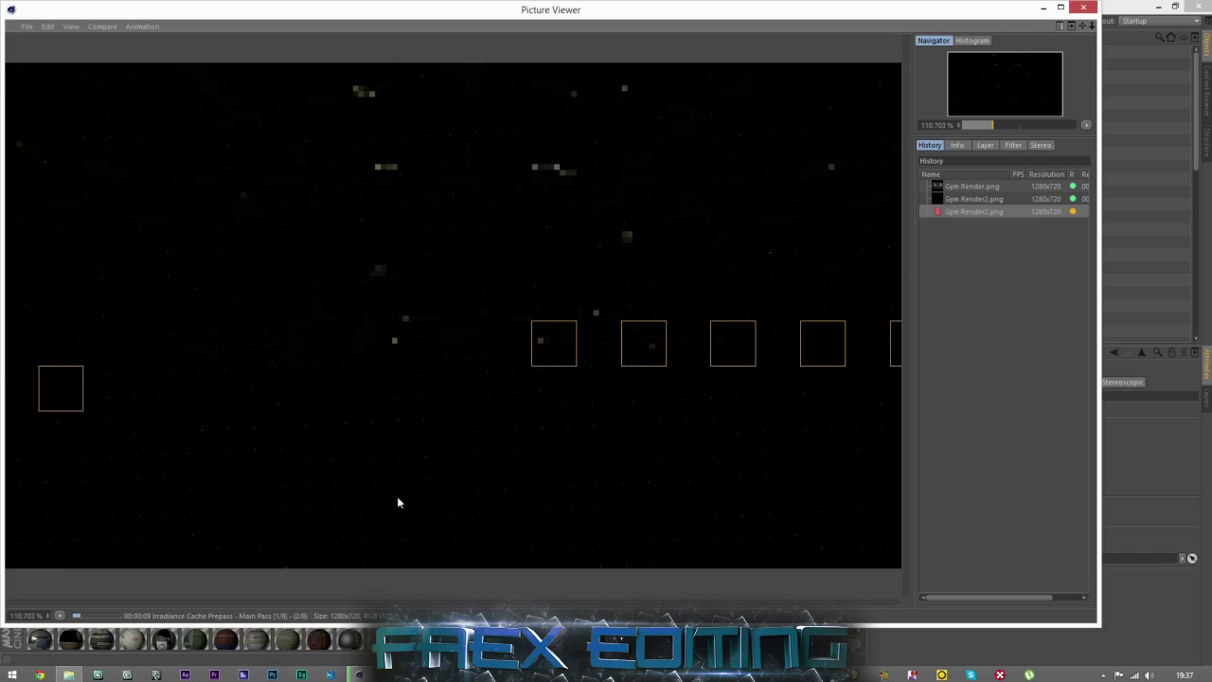
pyautogui.click(1042, 8)
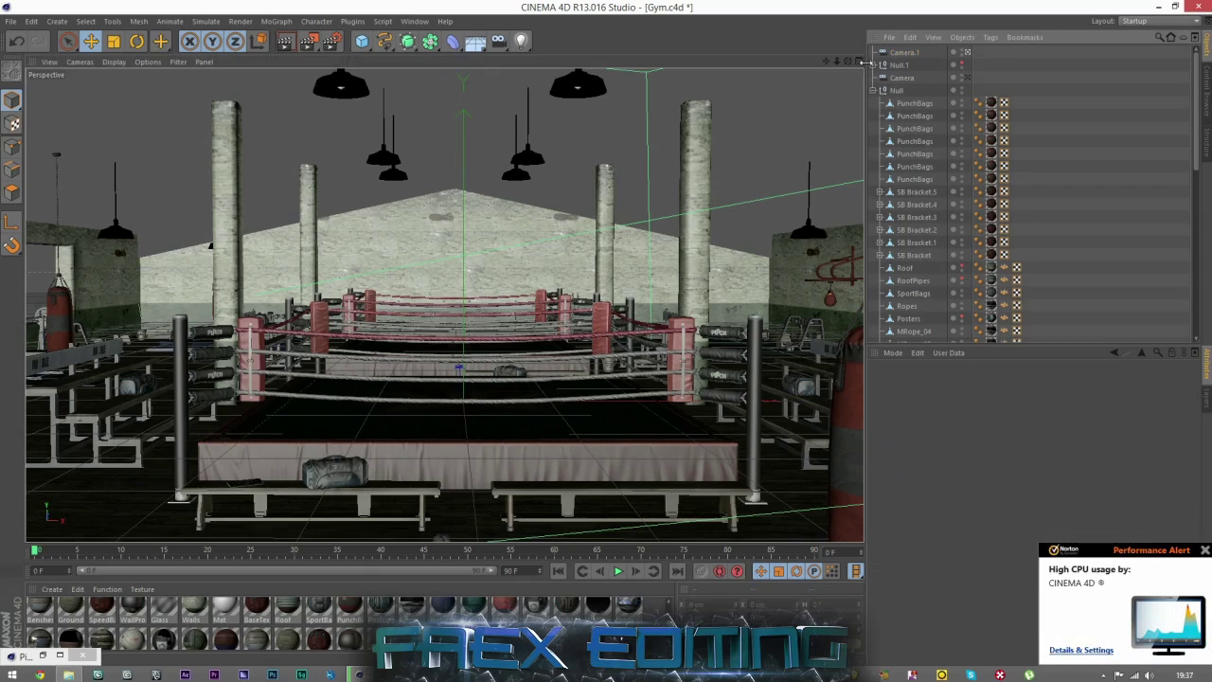
# Step: Look around the gym interior while the render runs and check its progress in the Picture Viewer
pyautogui.moveTo(849, 62); pyautogui.dragTo(853, 109)
pyautogui.moveTo(826, 61); pyautogui.dragTo(1018, 8)
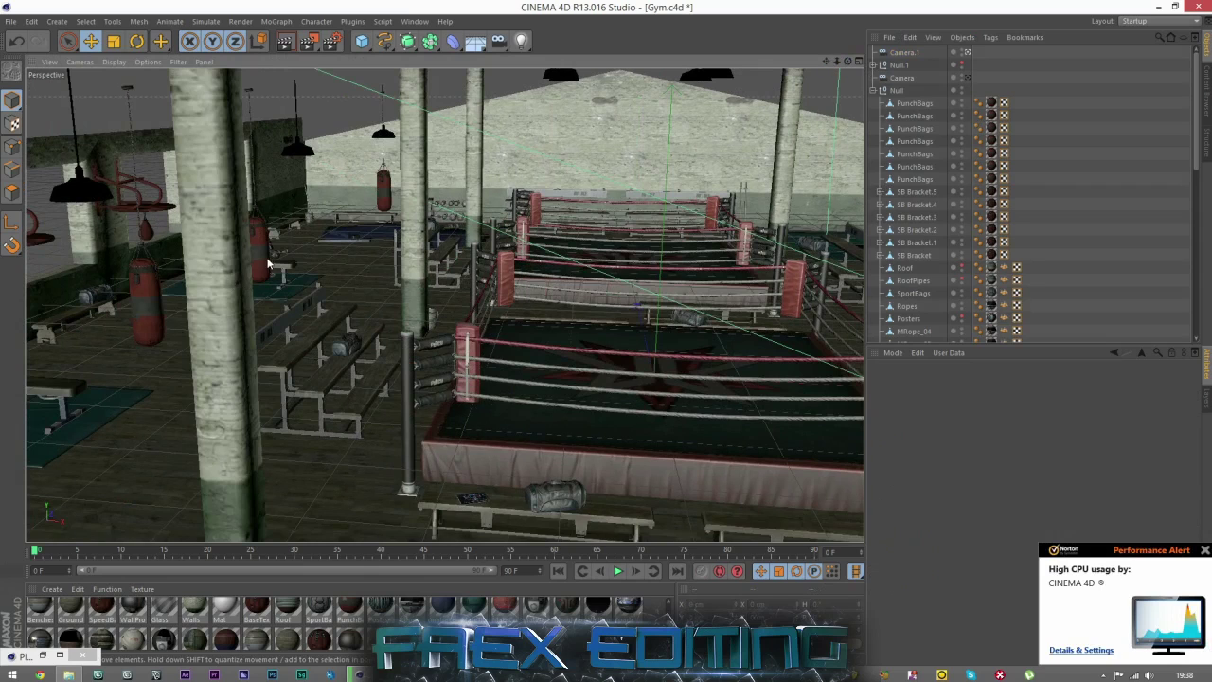
pyautogui.moveTo(847, 61); pyautogui.dragTo(112, 303)
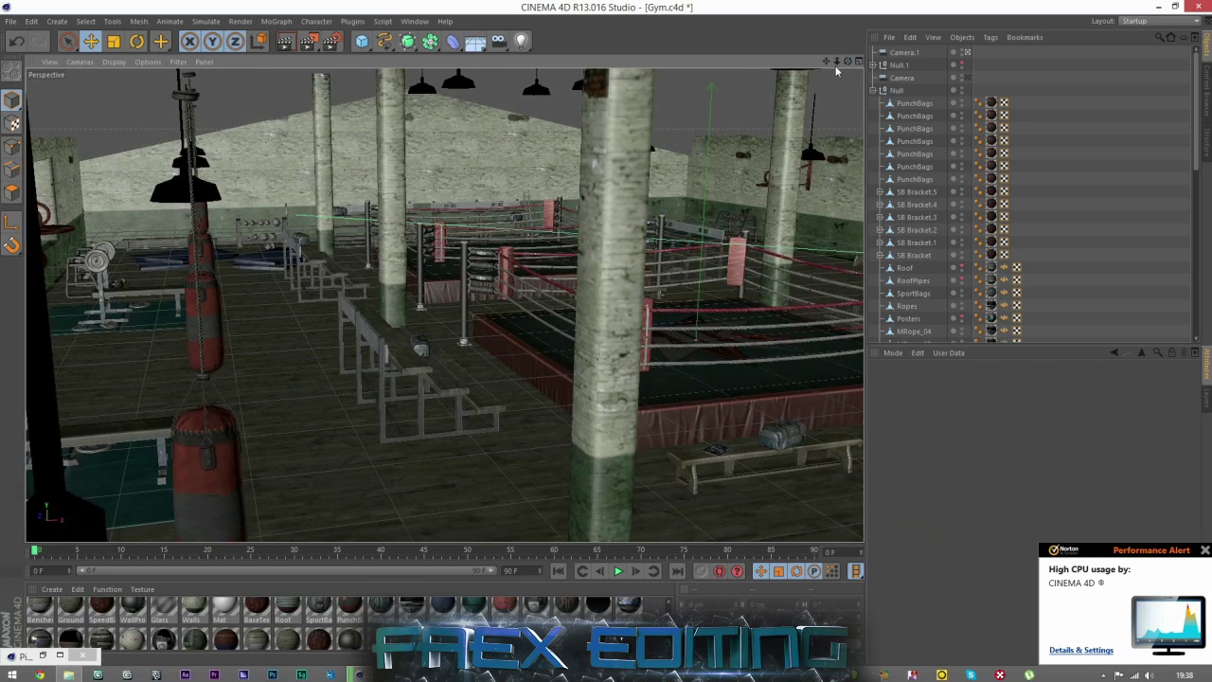
pyautogui.moveTo(825, 60)
pyautogui.mouseDown()
pyautogui.moveTo(607, 132)
pyautogui.moveTo(822, 62)
pyautogui.mouseUp()
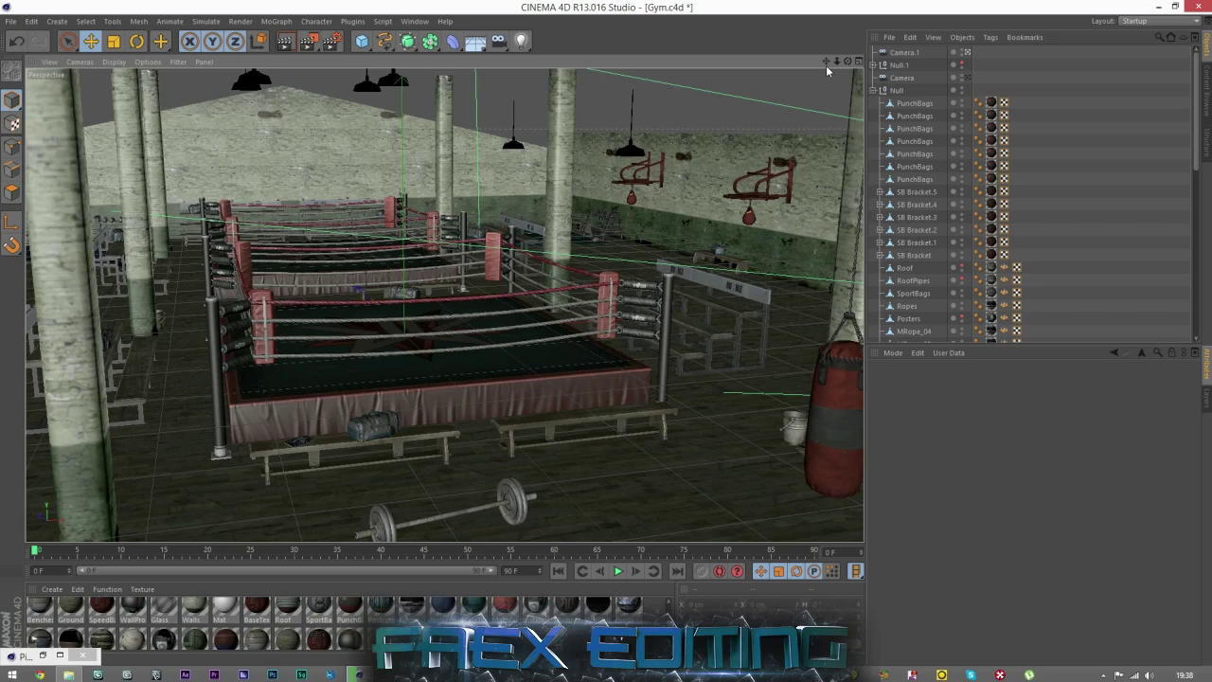
pyautogui.moveTo(847, 63); pyautogui.dragTo(779, 176)
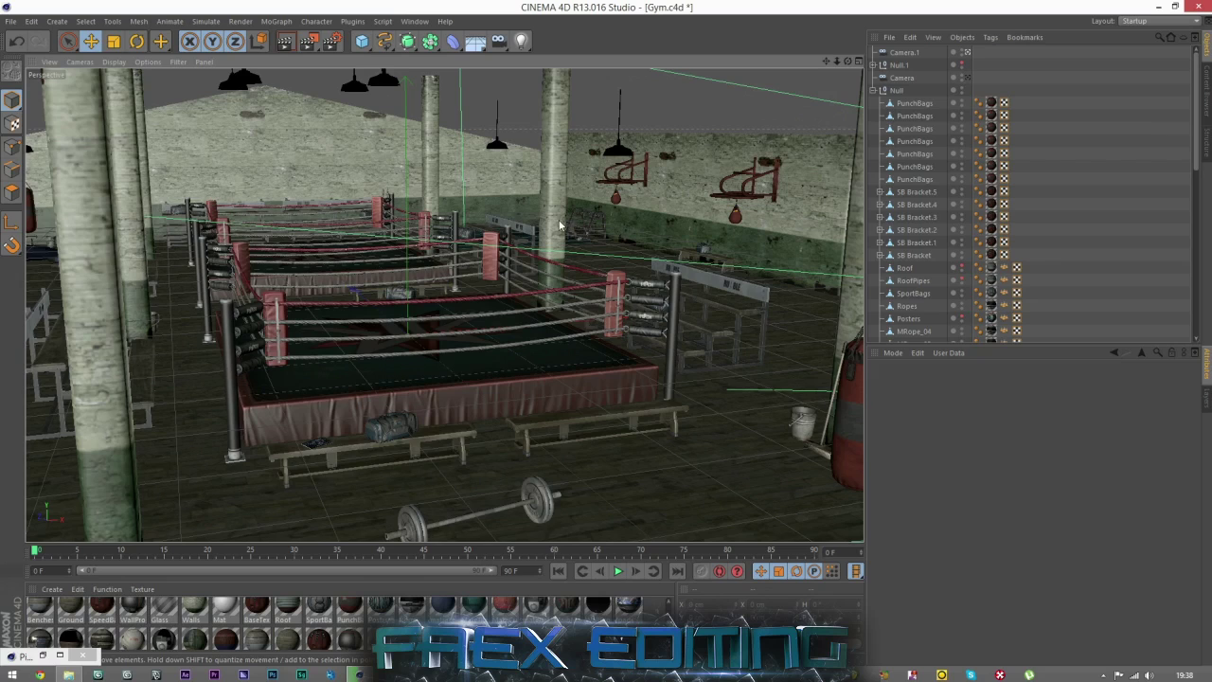
pyautogui.scroll(2, 558, 225)
pyautogui.click(54, 657)
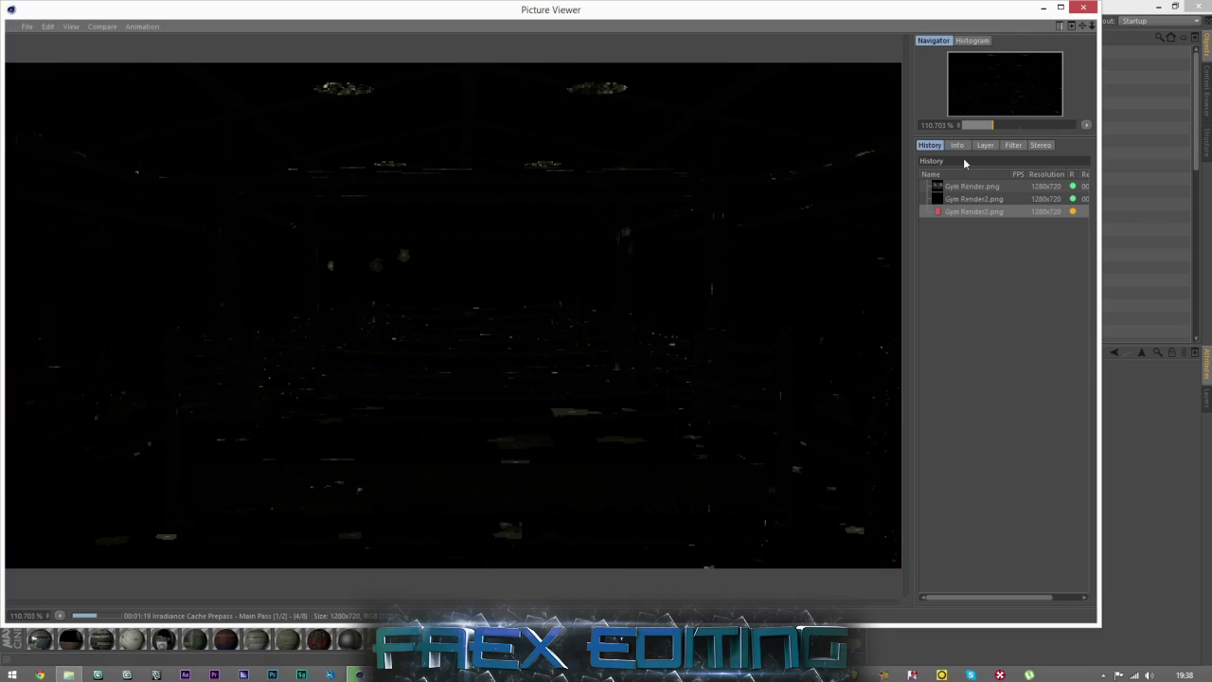
pyautogui.click(1043, 7)
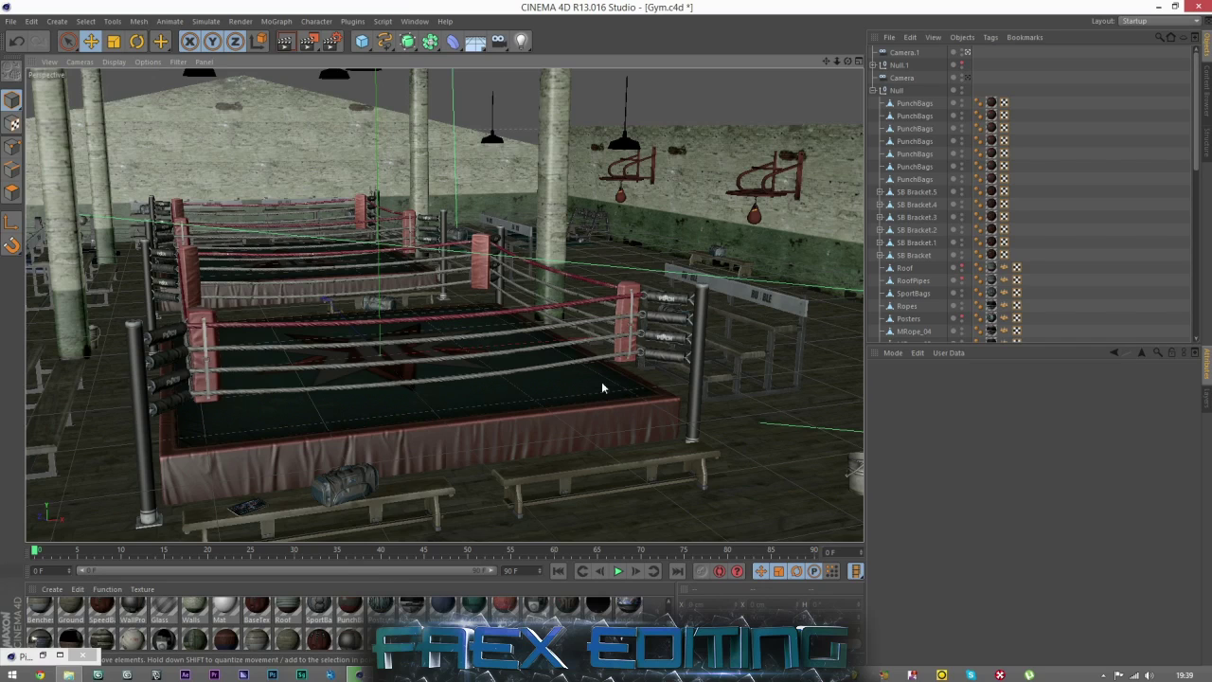
pyautogui.hotkey('shift', 'r')
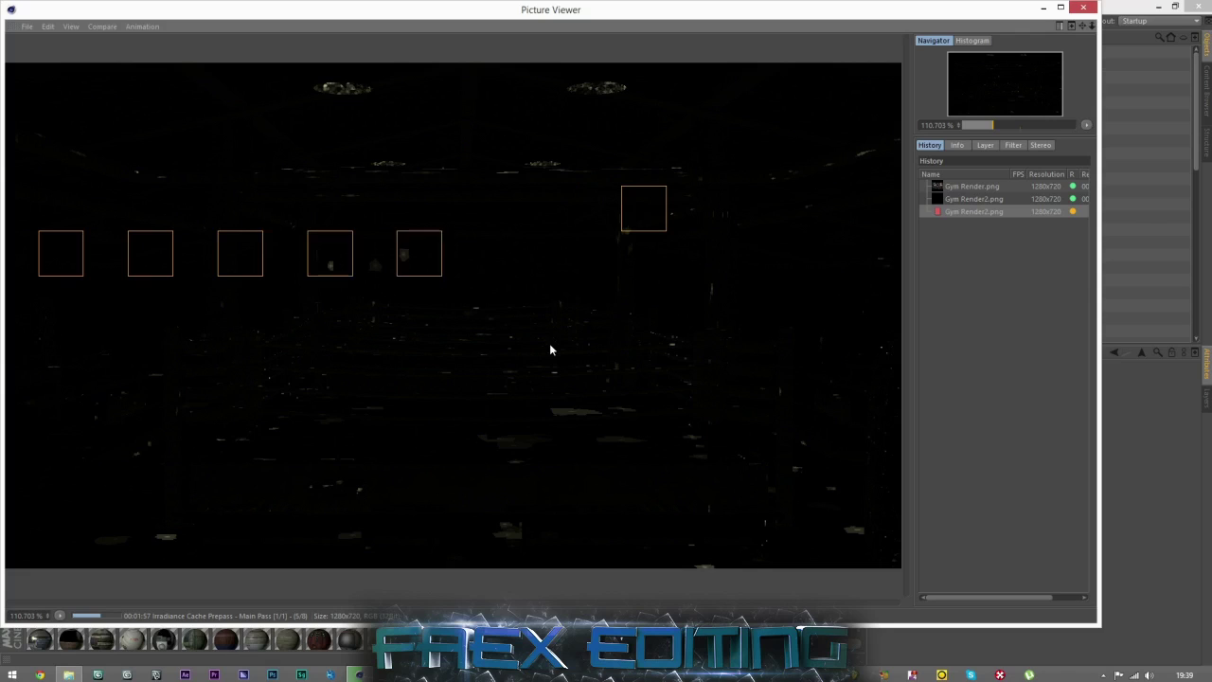